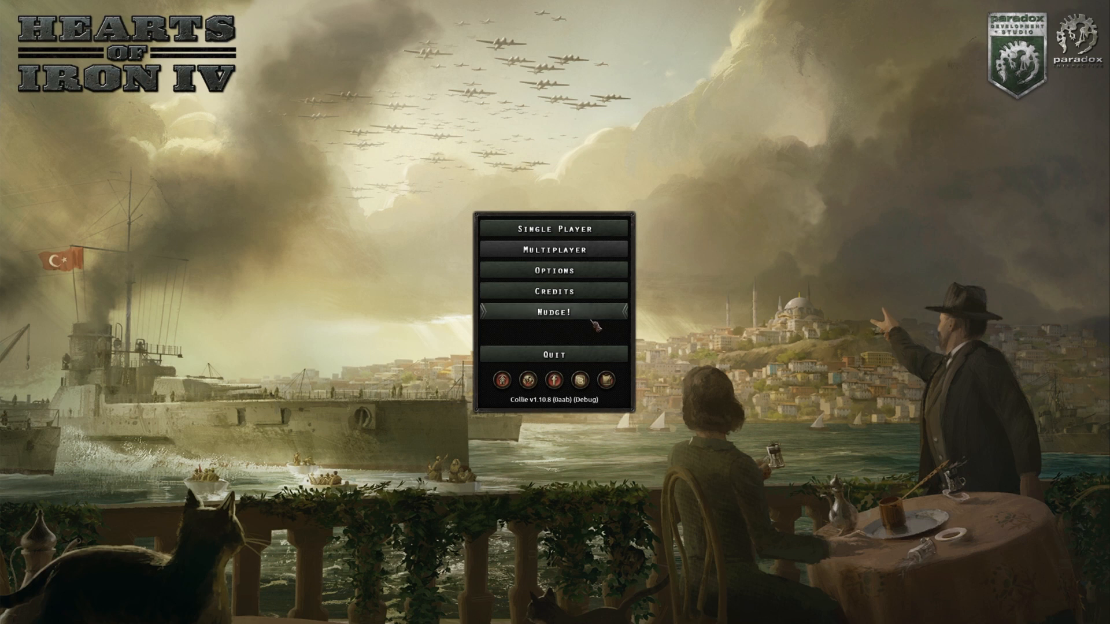
Open the Nudge editor's States mode and remove the northwestern coastal province from the Brittany state
click(601, 315)
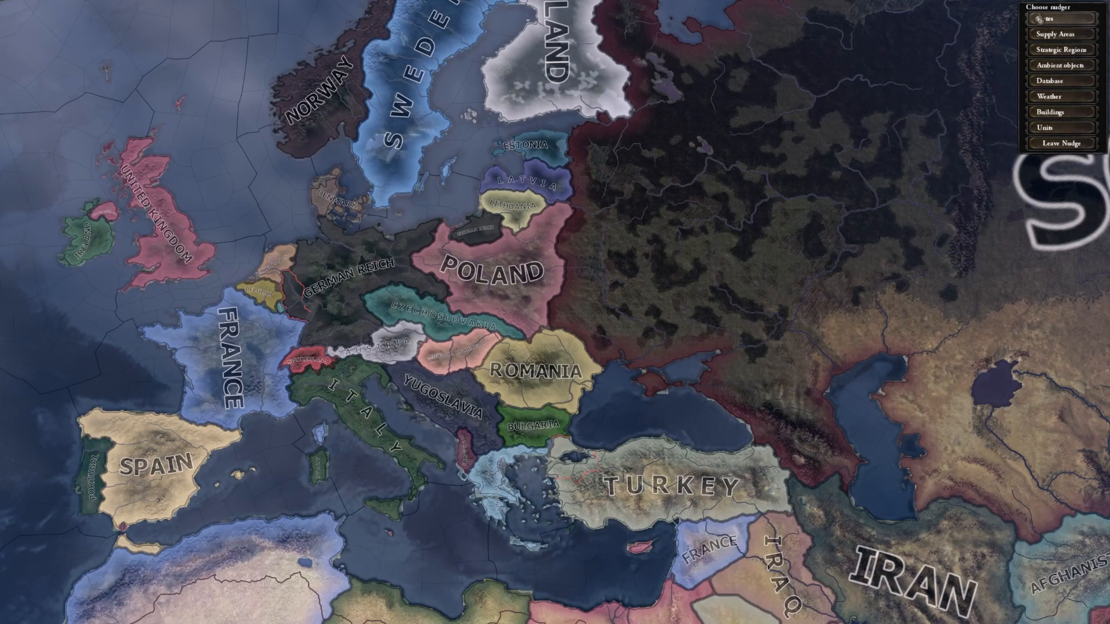
click(1035, 18)
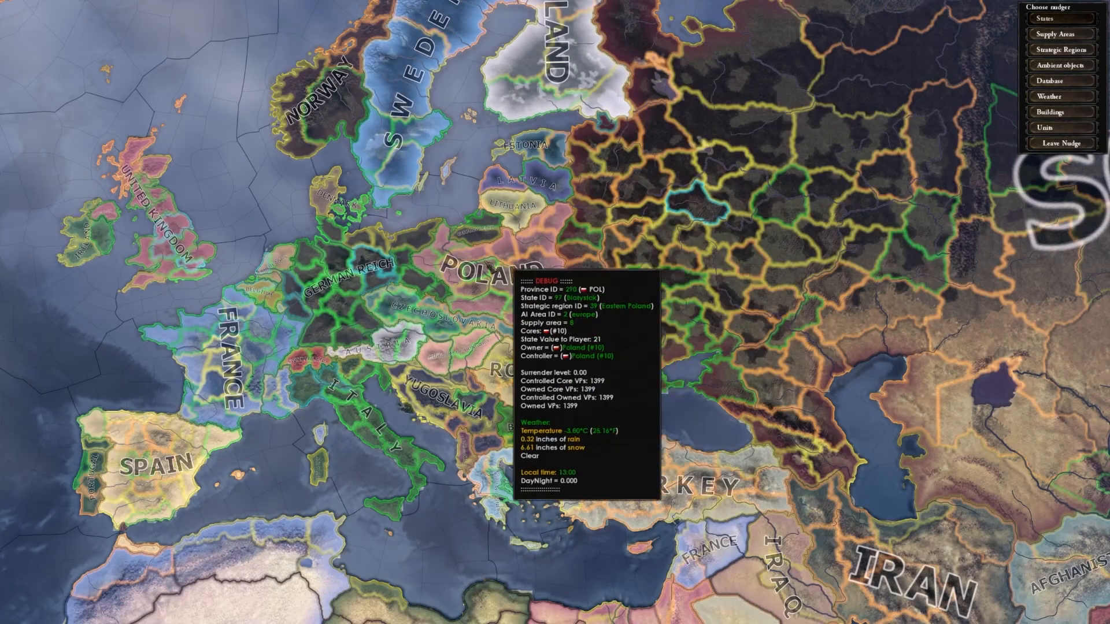
scroll(448, 267, up, 2)
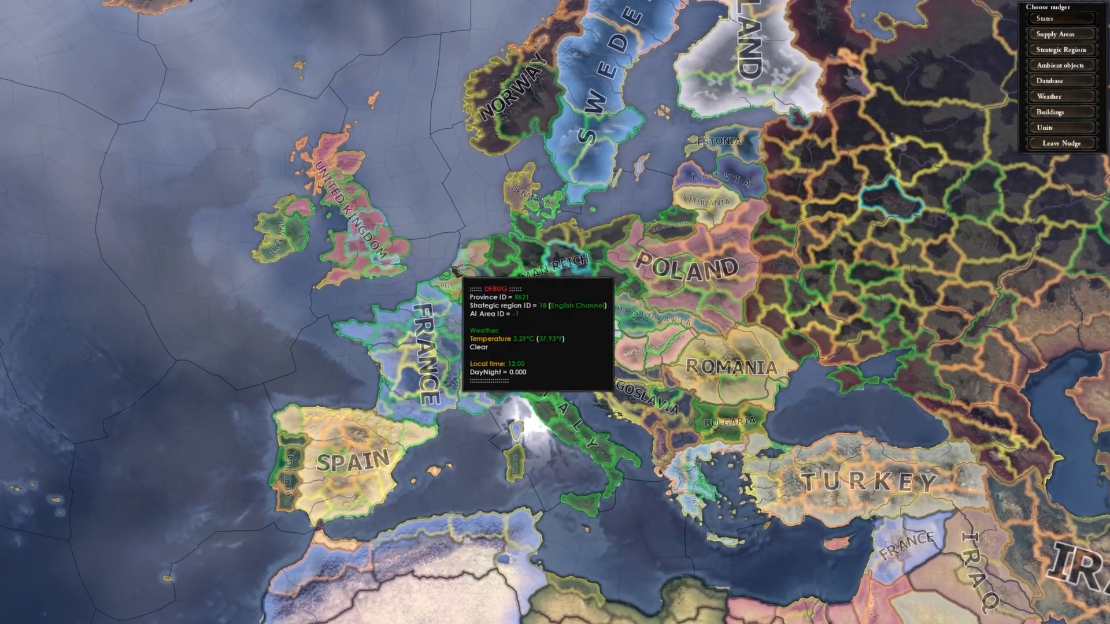
scroll(433, 318, up, 3)
scroll(243, 369, up, 4)
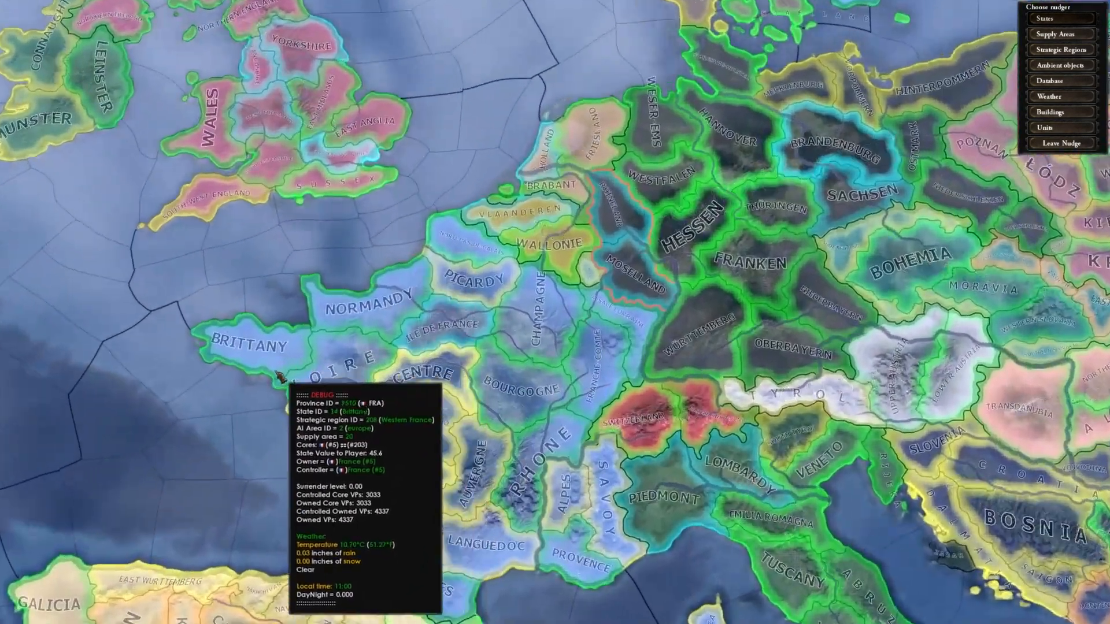
scroll(289, 352, up, 2)
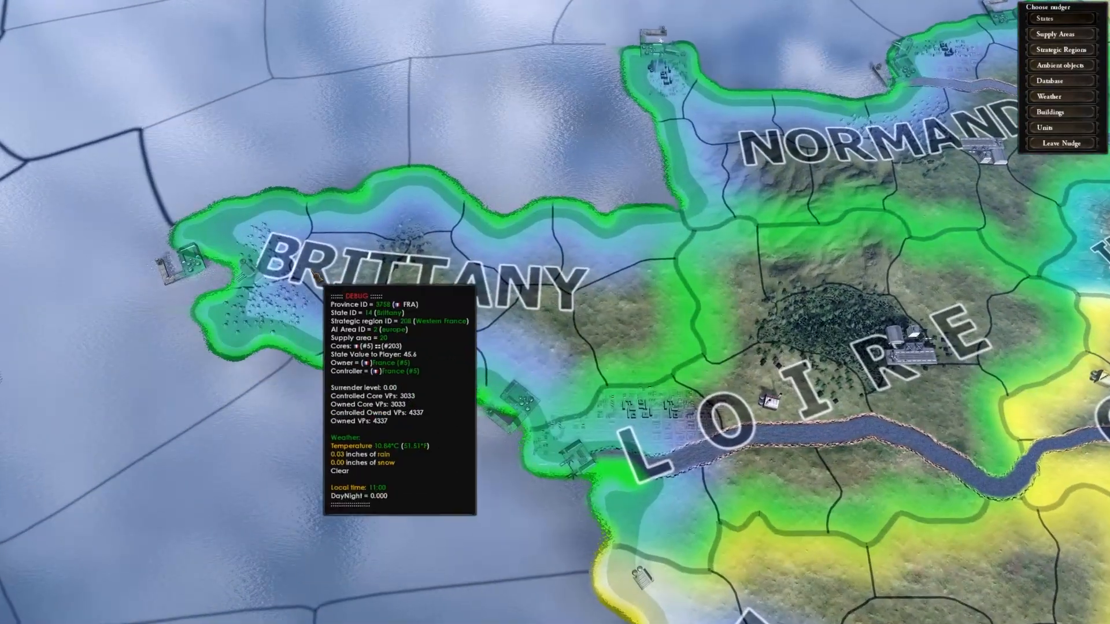
click(287, 292)
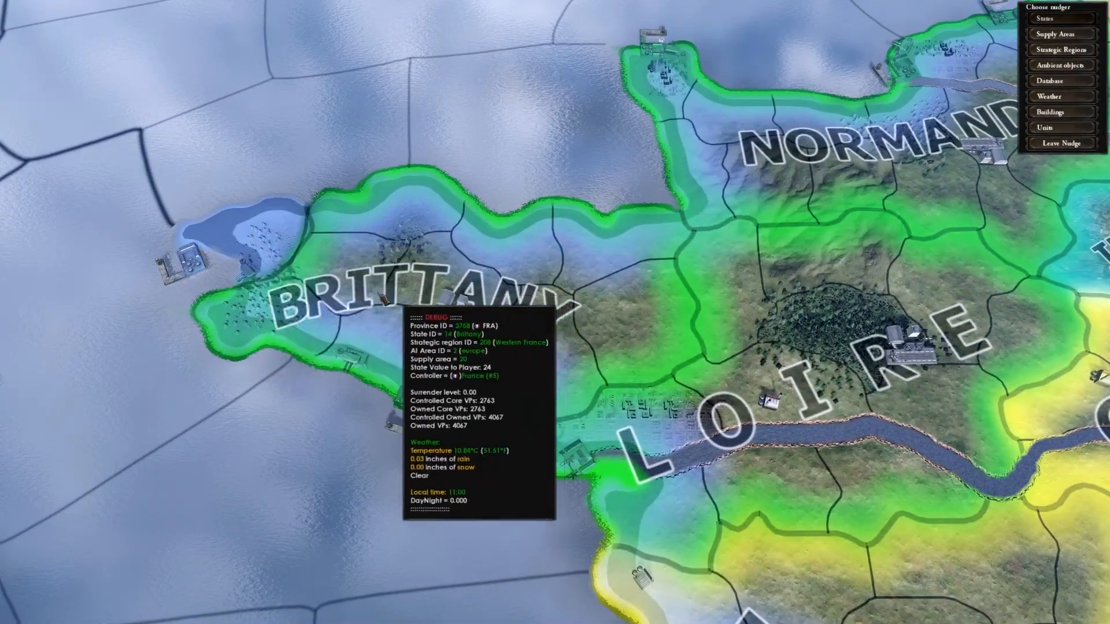
Create a new state named test from the province detached from Brittany
click(267, 246)
click(937, 491)
text(test)
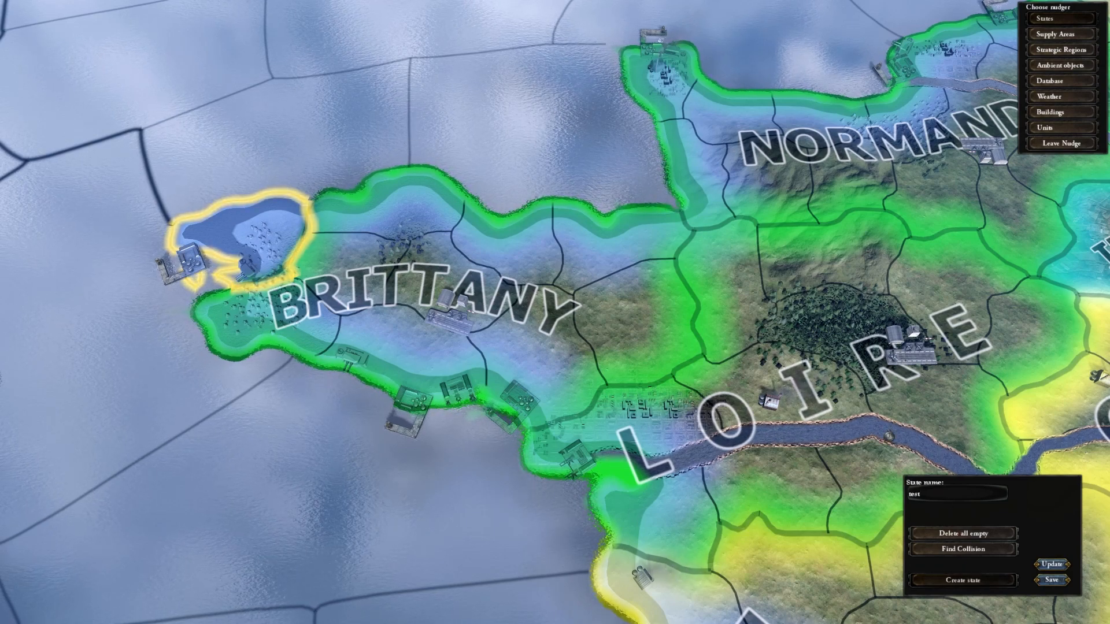
click(976, 581)
scroll(867, 377, down, 3)
drag(867, 376, 510, 194)
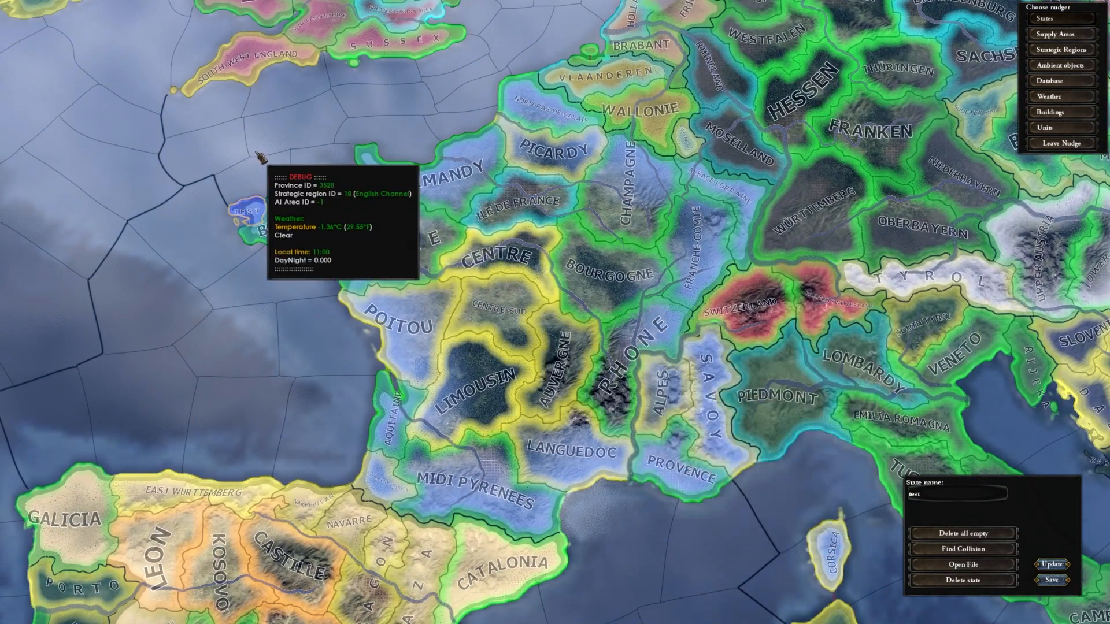
scroll(237, 148, up, 3)
scroll(540, 204, down, 4)
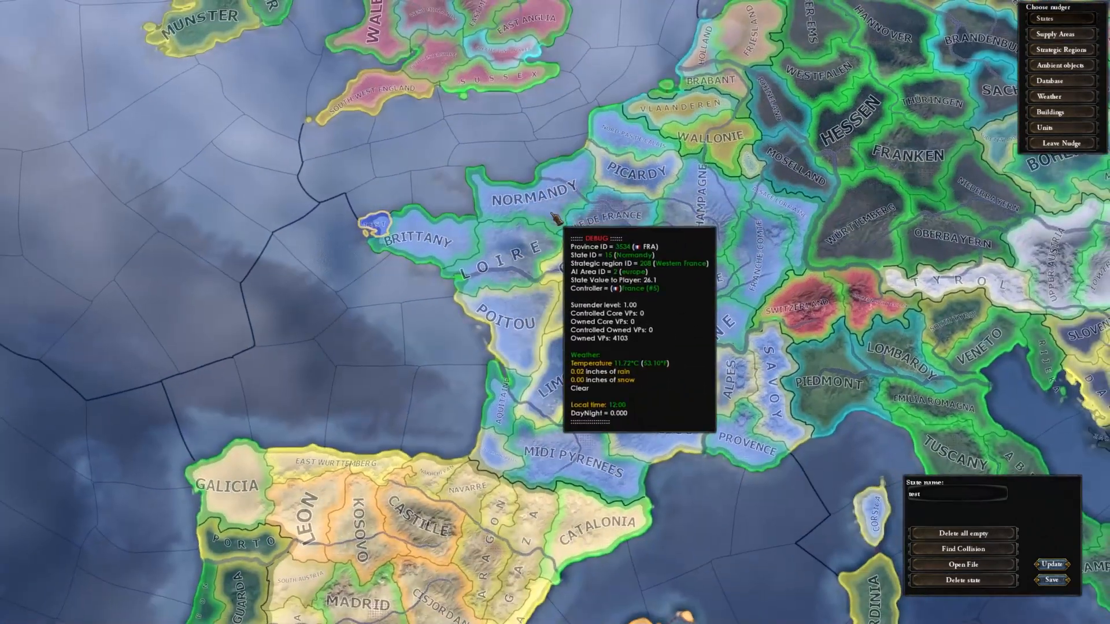
drag(825, 256, 664, 328)
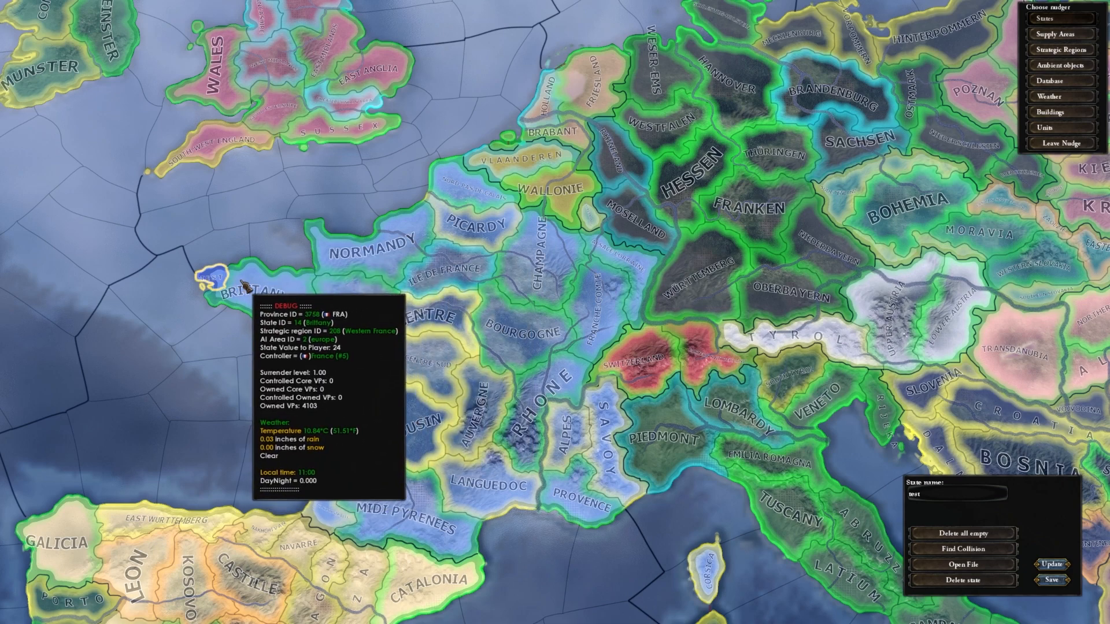
Switch to File Explorer and open the strategicregions folder inside the Hearts of Iron IV map folder
key(alt+Tab)
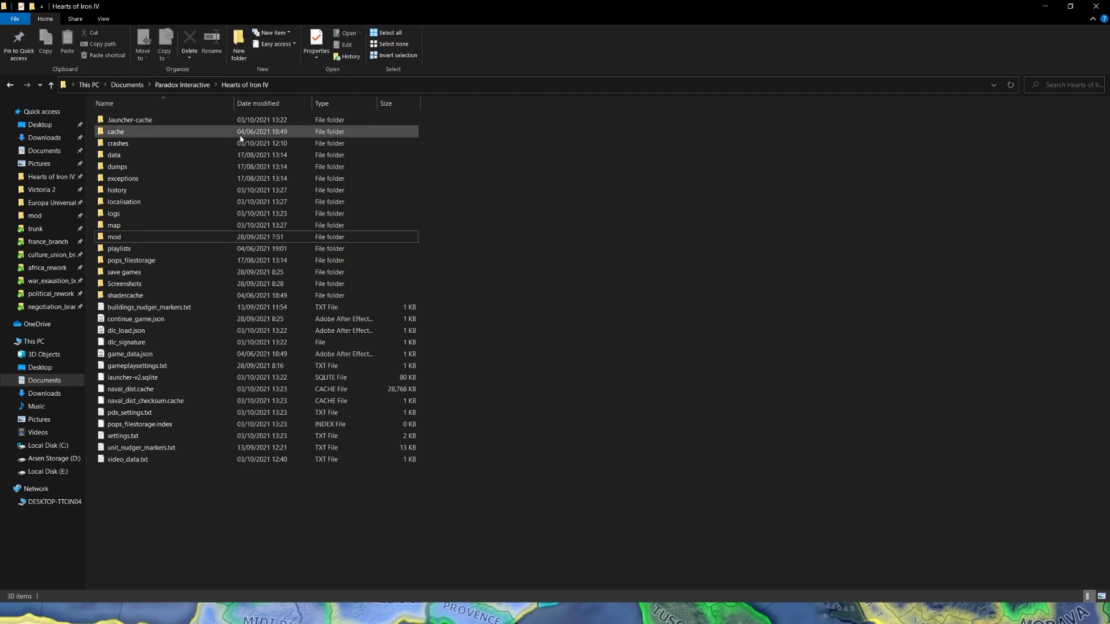
click(126, 226)
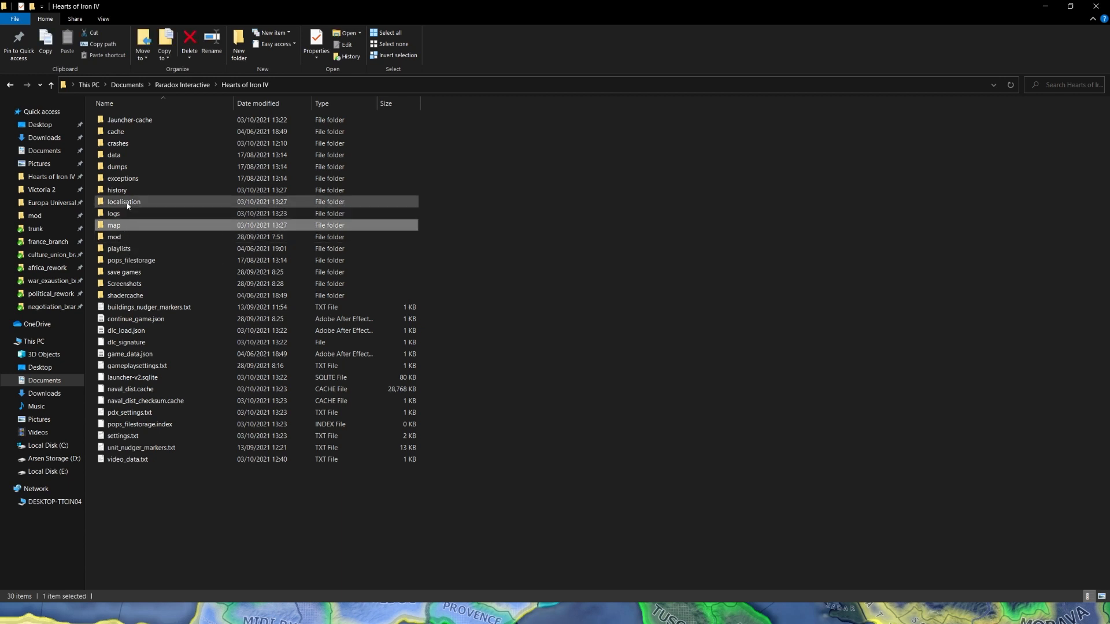
click(127, 204)
click(126, 191)
click(577, 322)
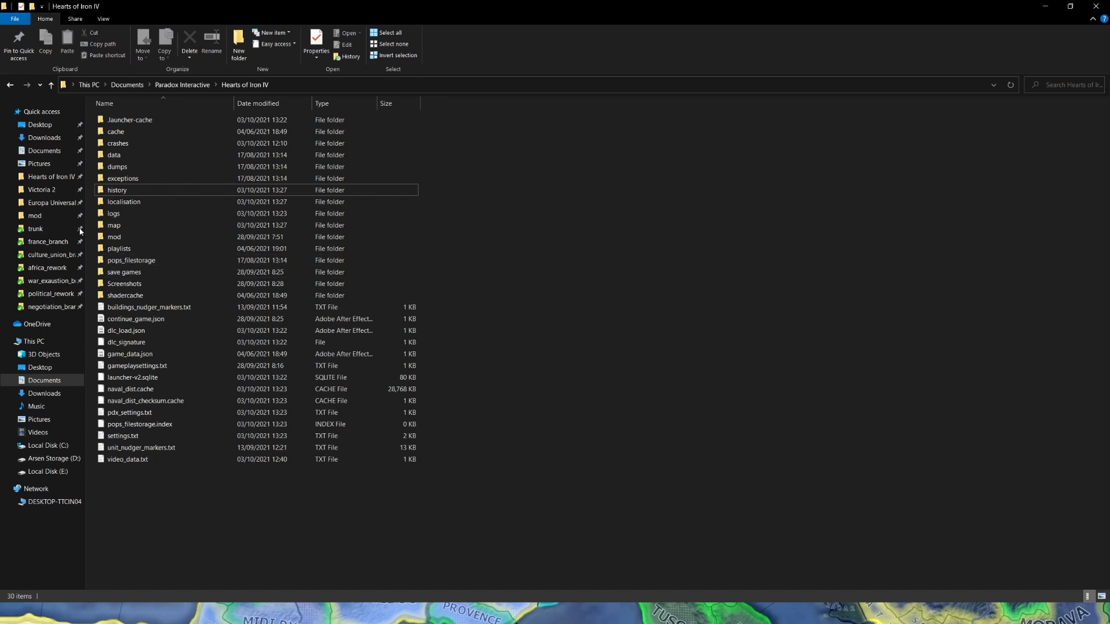
double_click(136, 226)
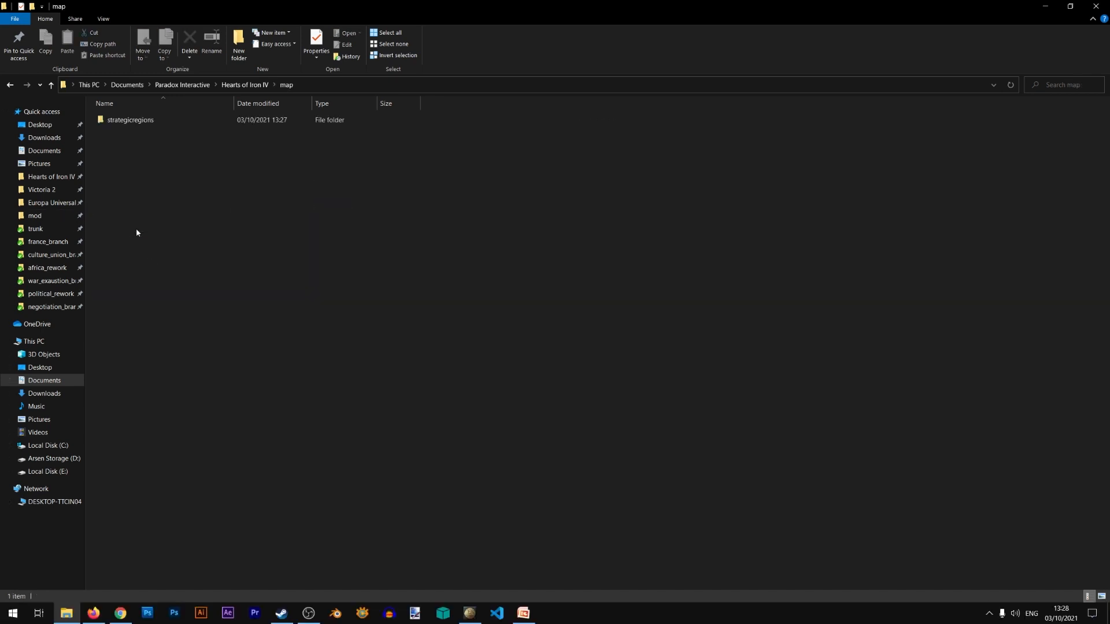
double_click(139, 122)
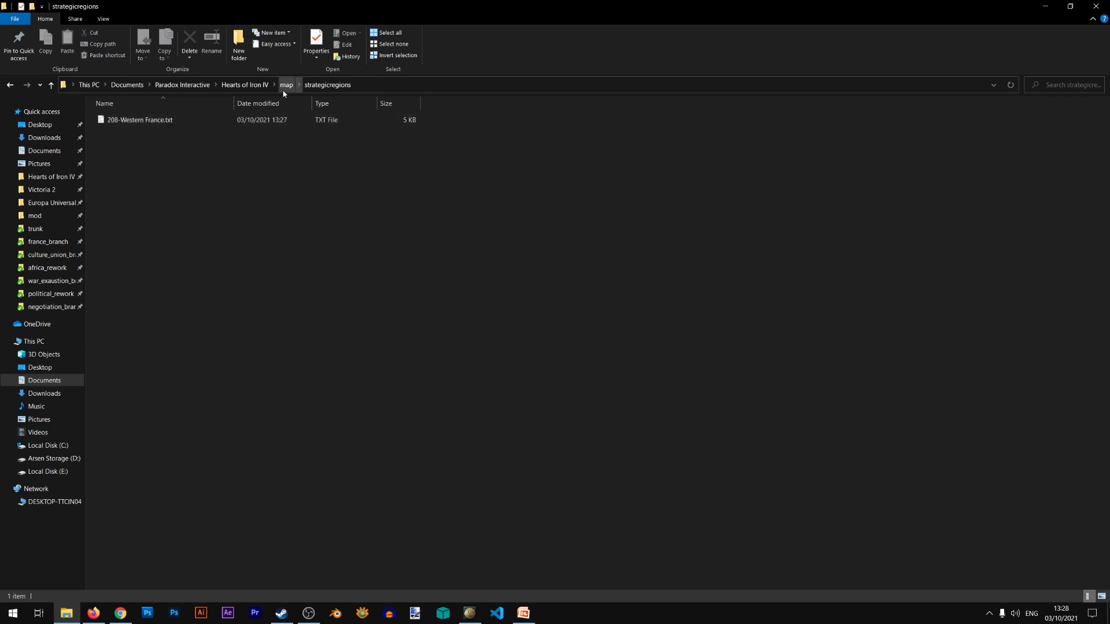
Open the localisation folder of Hearts of Iron IV to check the generated state names file
click(263, 86)
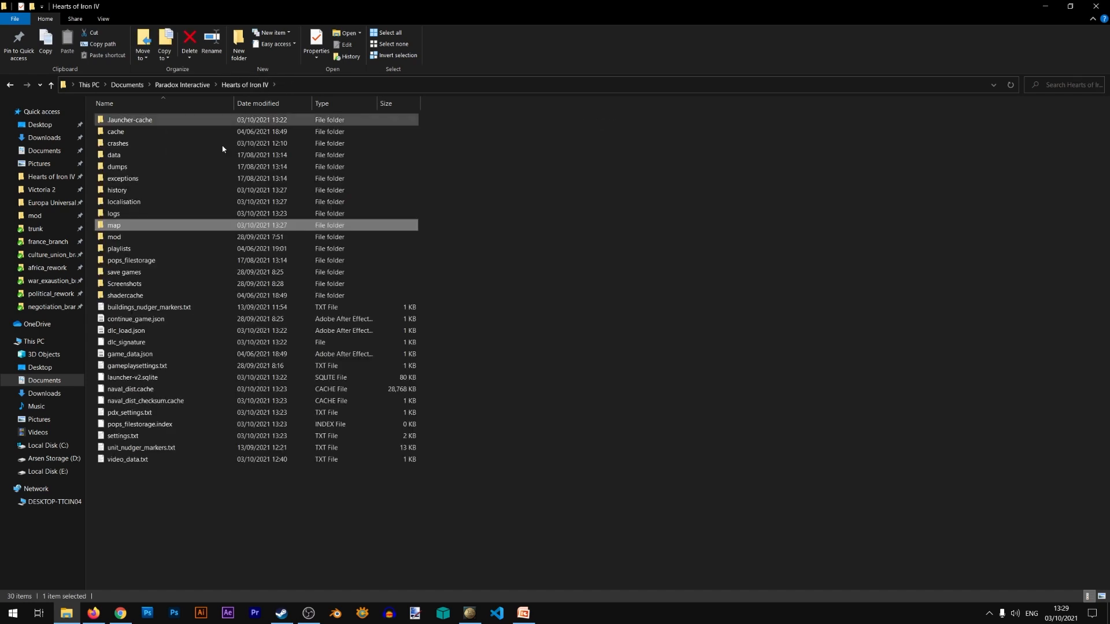
click(177, 200)
double_click(177, 202)
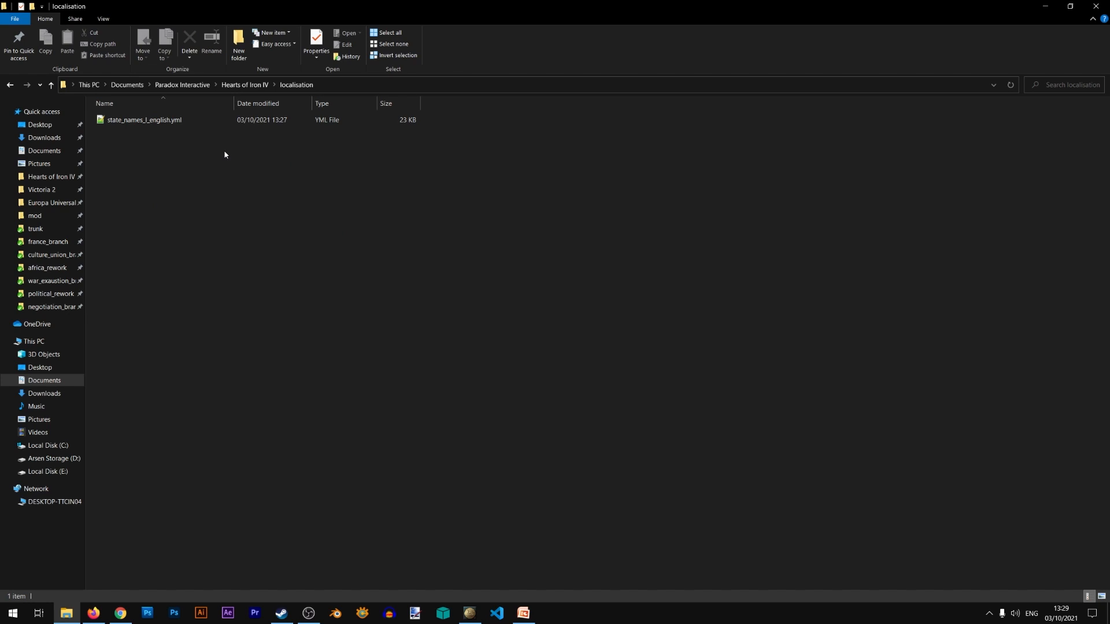
Check the generated state files in the history folder's states subfolder, and return to the Hearts of Iron IV folder
click(255, 87)
click(149, 192)
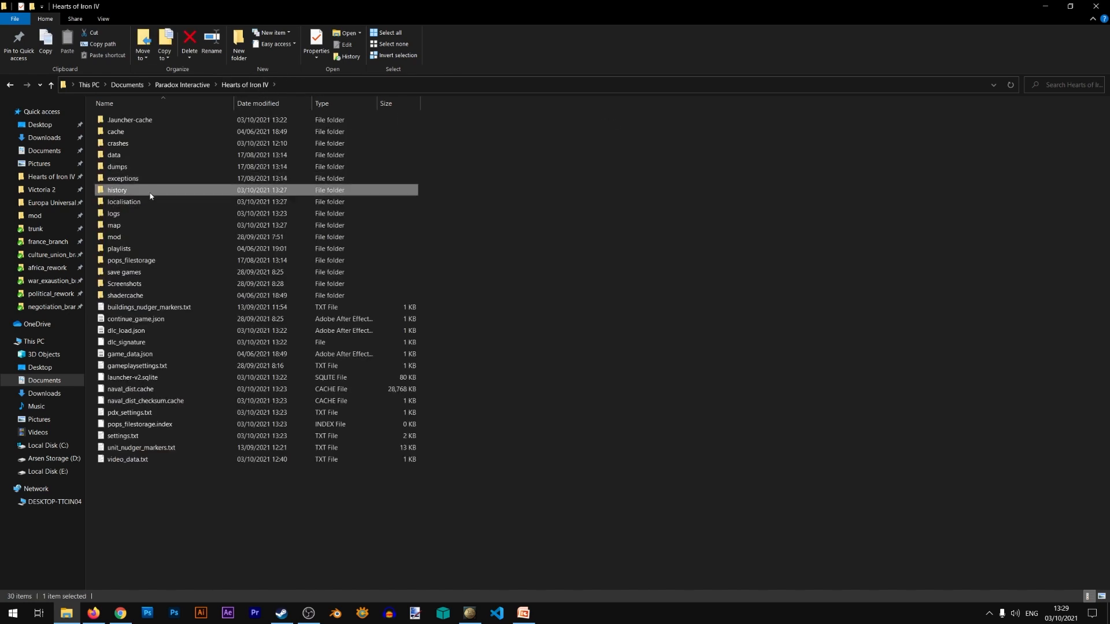
double_click(150, 192)
double_click(141, 121)
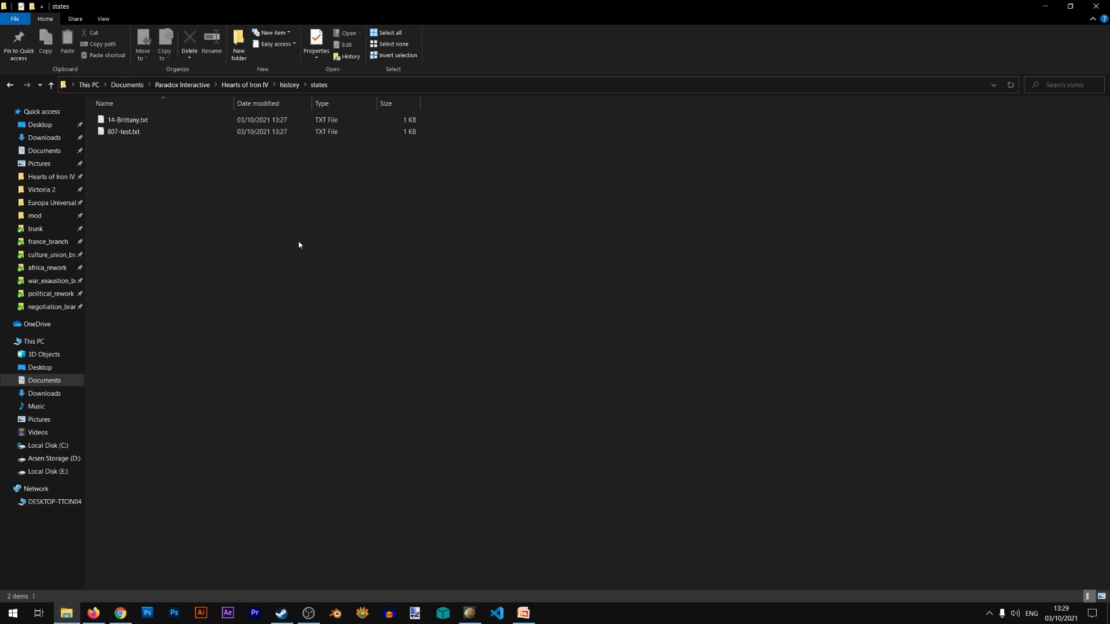
click(167, 133)
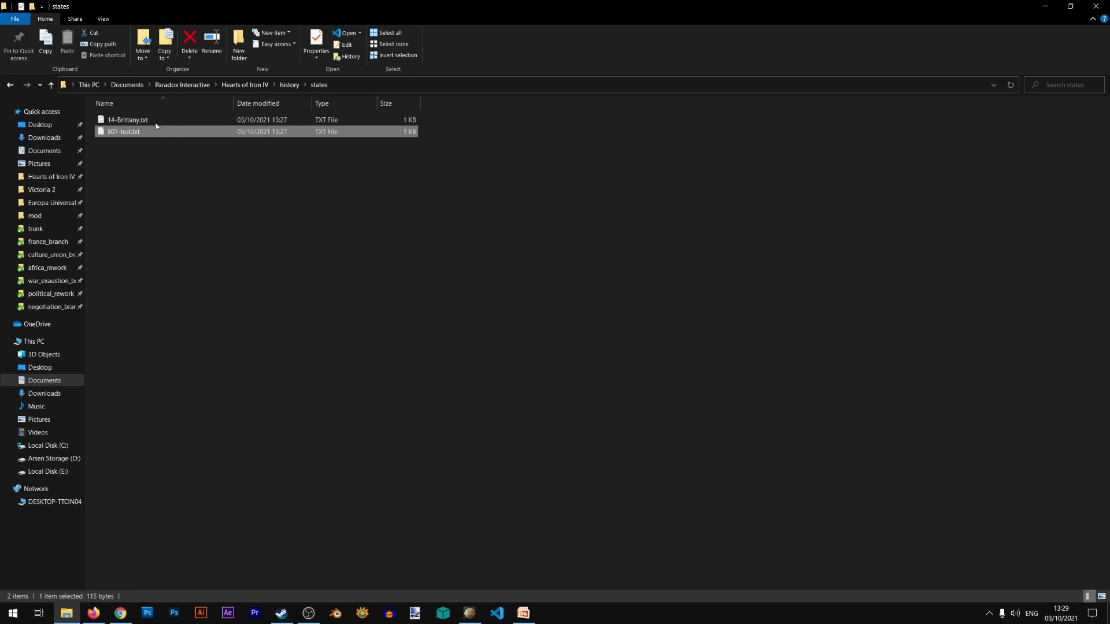
click(232, 221)
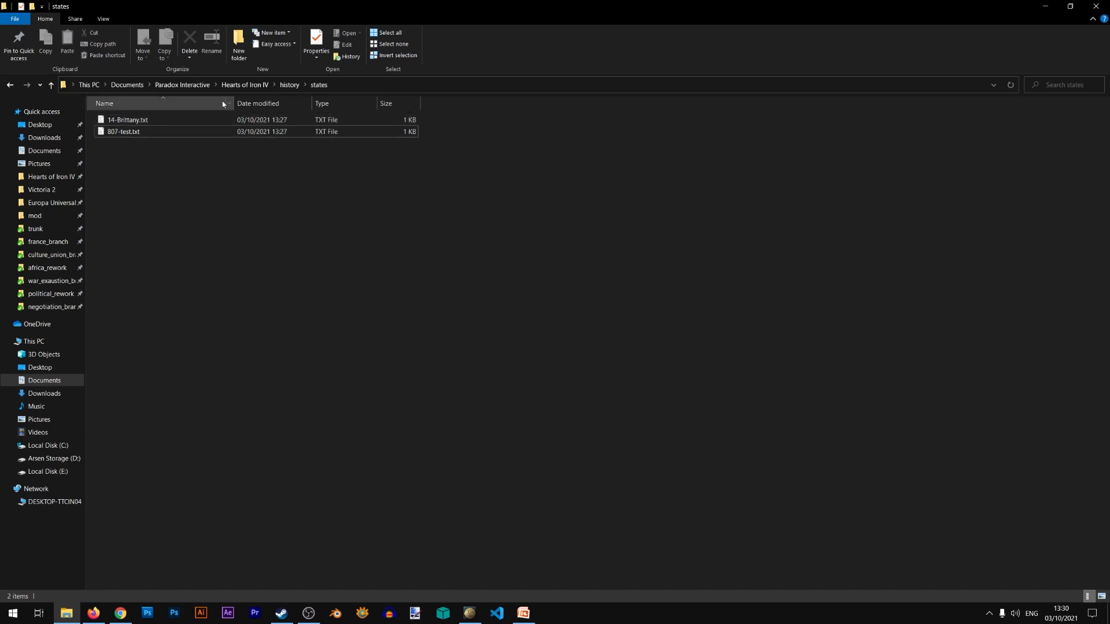
click(237, 85)
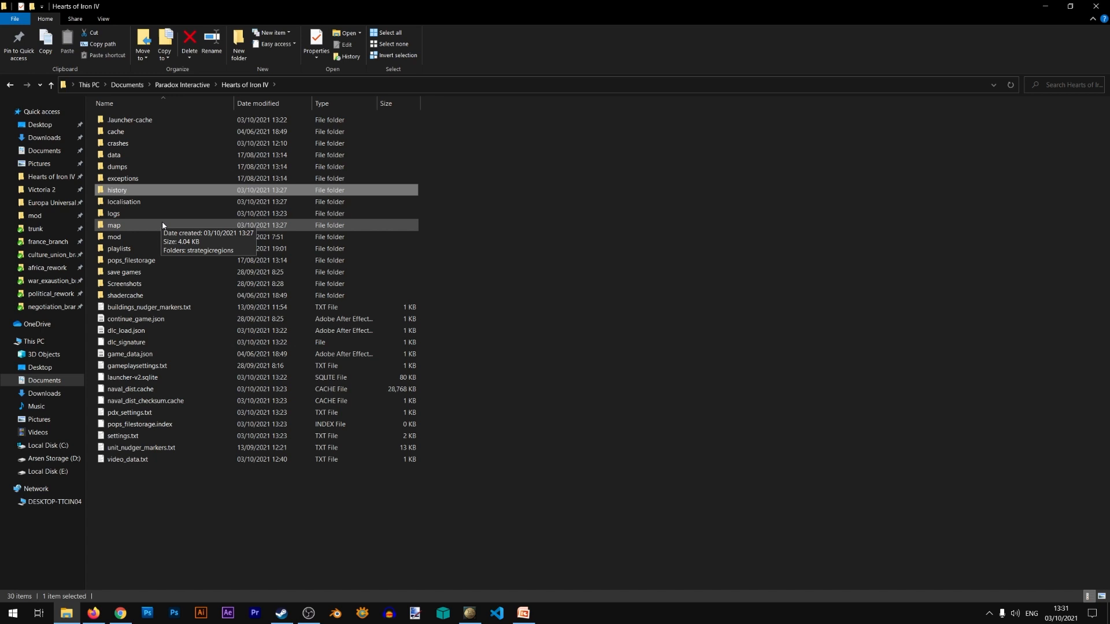
click(531, 471)
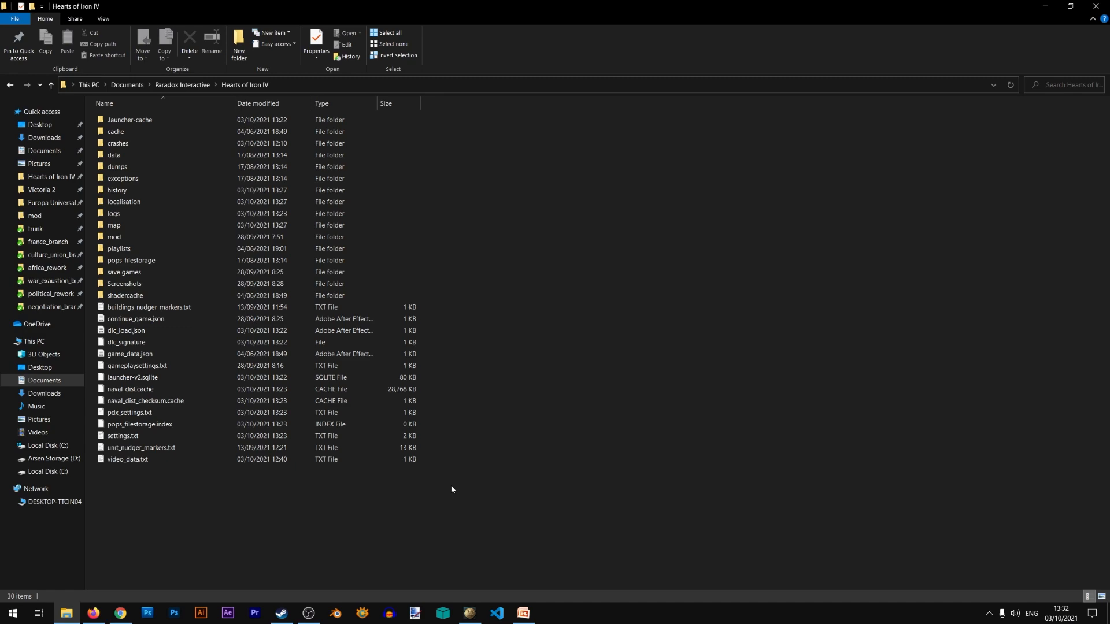
Switch back to the Hearts of Iron IV Nudge editor, enter States mode and select an inland province of the Test state
key(super+d)
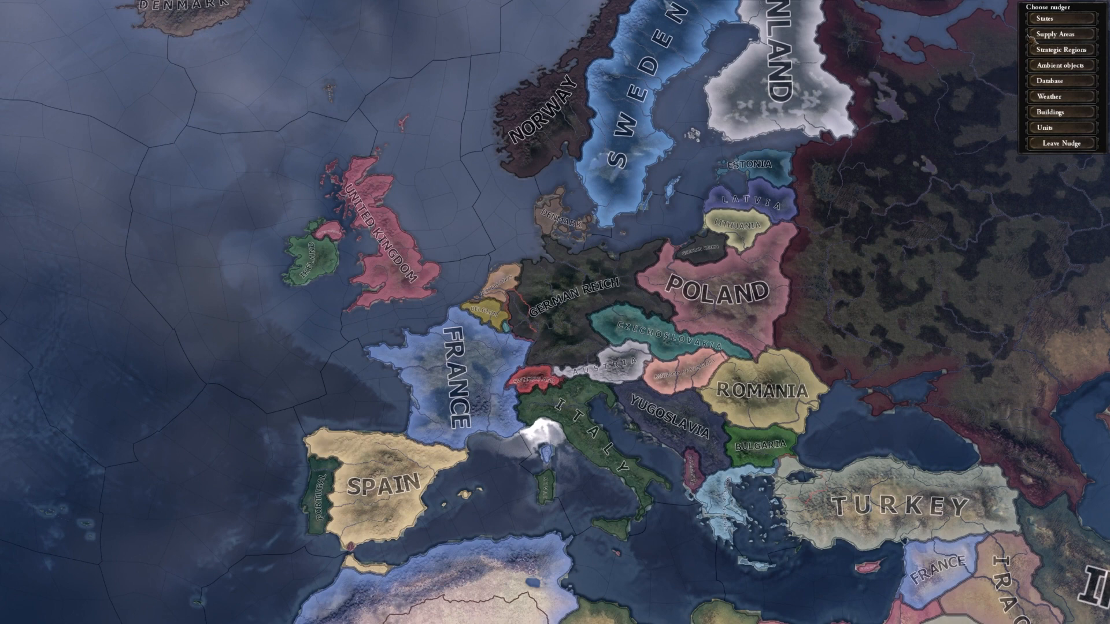
click(1045, 18)
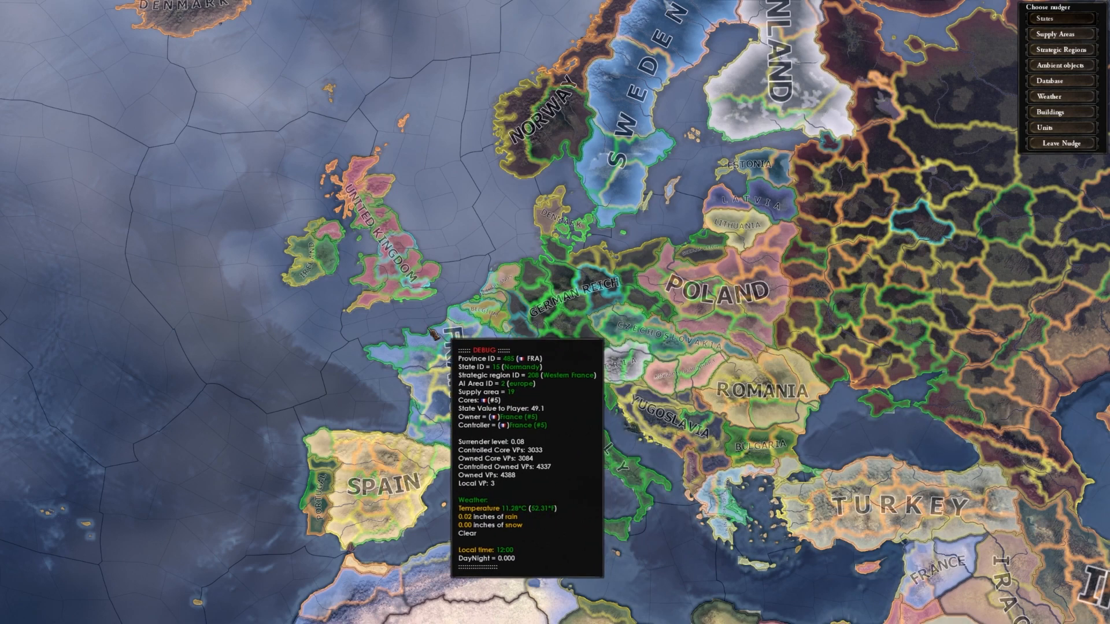
scroll(431, 332, up, 5)
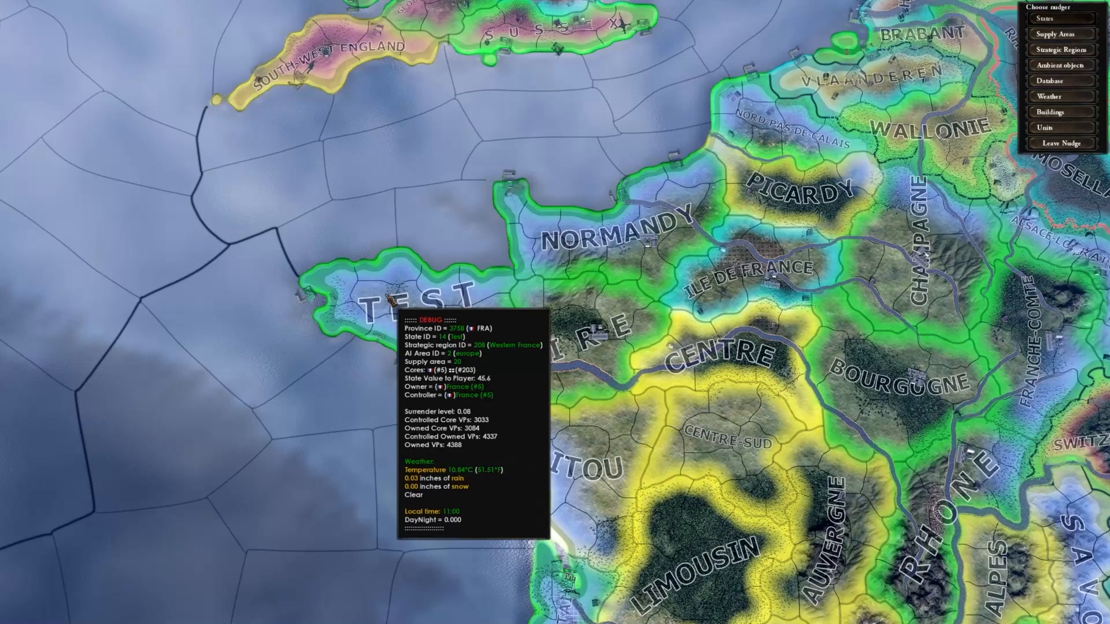
click(389, 298)
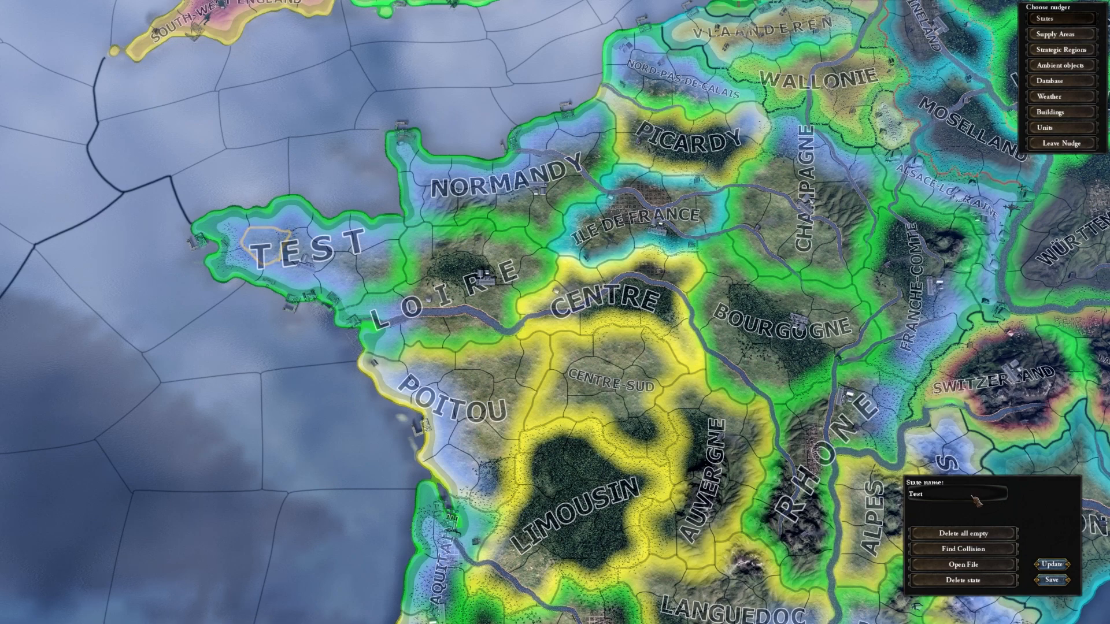
Rename the Test state to nfjkdnkjfd and save the change
scroll(191, 243, up, 5)
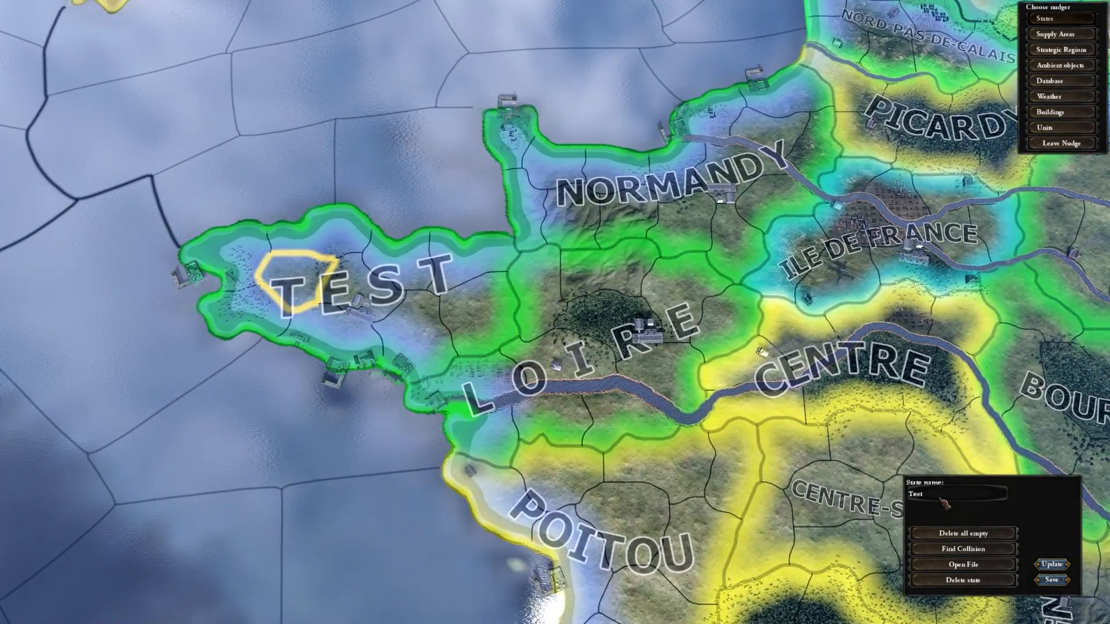
key(BackSpace)
key(BackSpace)
key(BackSpace)
key(BackSpace)
text(nfjkdnkjfd)
click(1061, 581)
scroll(362, 291, up, 2)
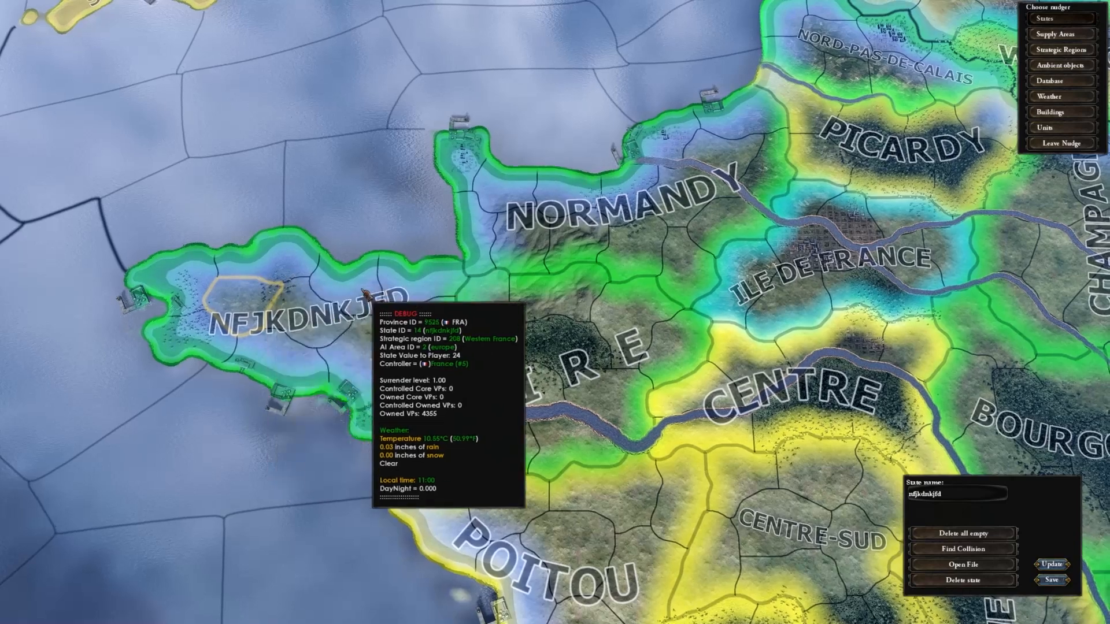
scroll(363, 291, down, 2)
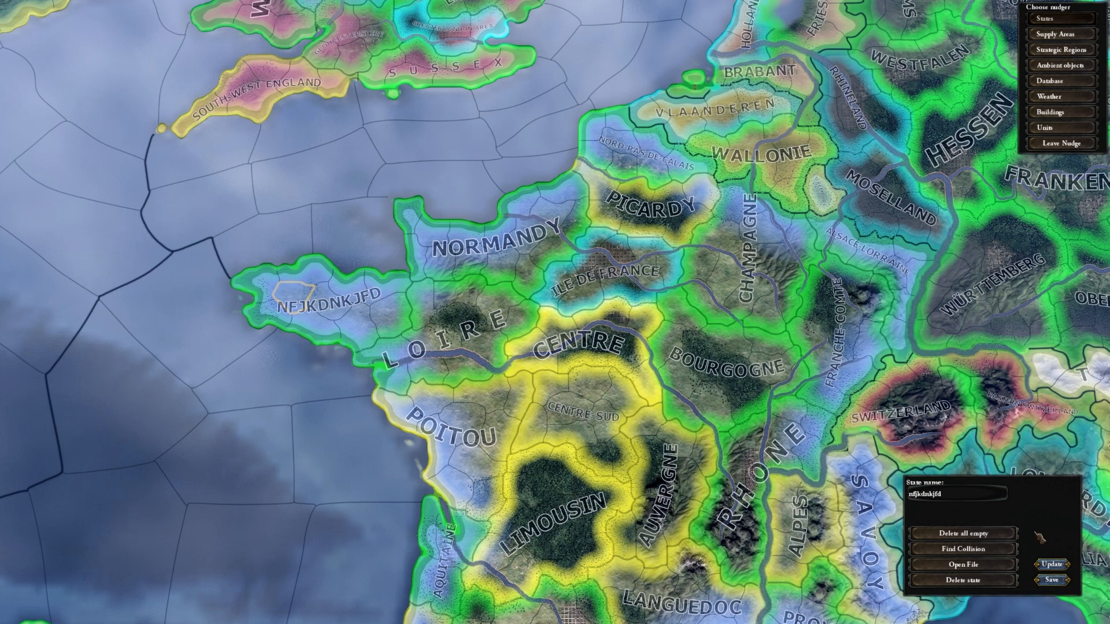
mouse_move(476, 393)
scroll(324, 300, up, 5)
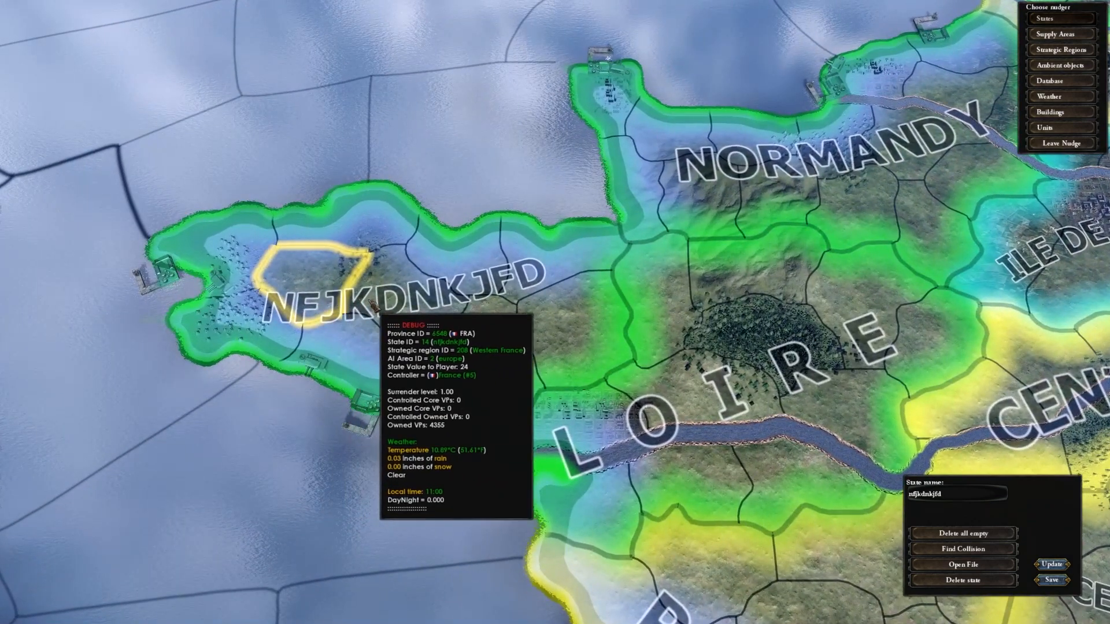
scroll(419, 329, down, 4)
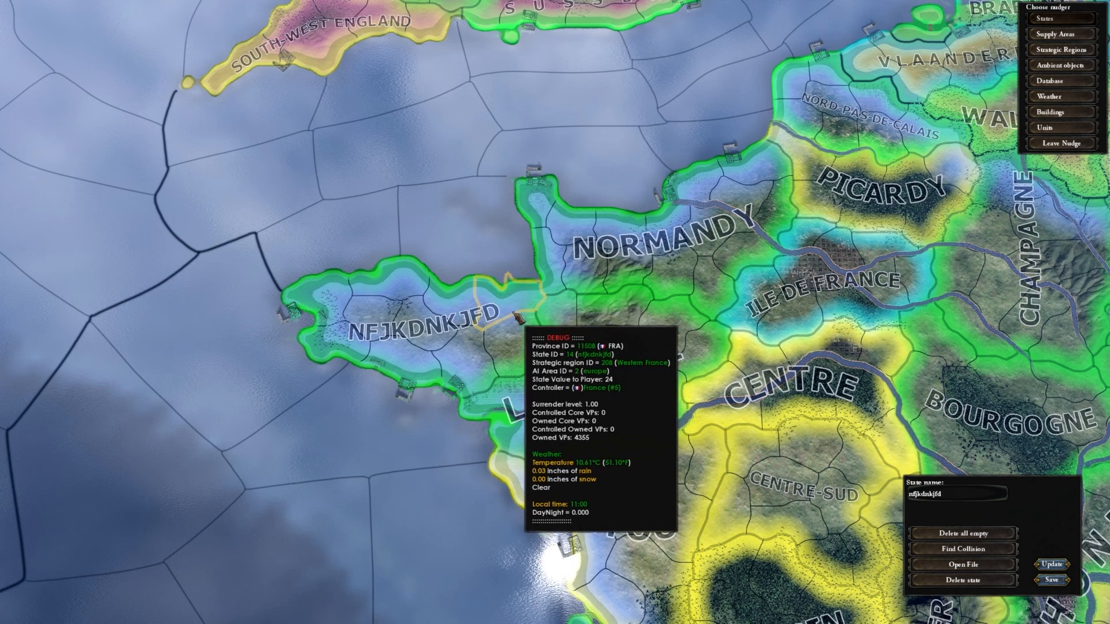
Run the collision check for provinces assigned to multiple states and examine the flagged area on the map
click(1014, 551)
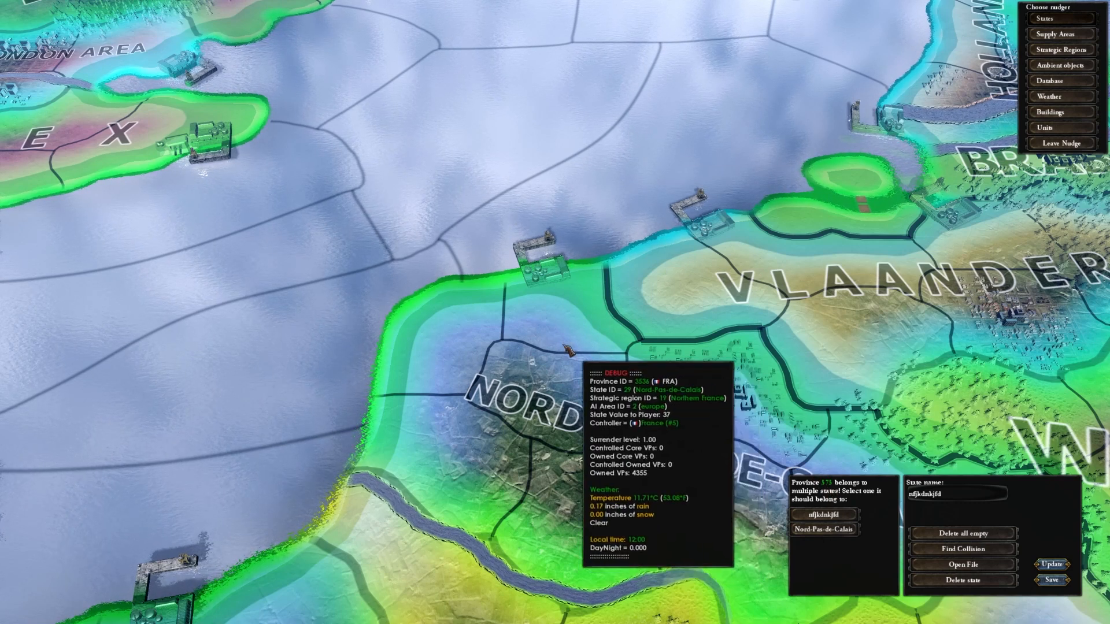
scroll(471, 438, down, 3)
scroll(471, 437, down, 3)
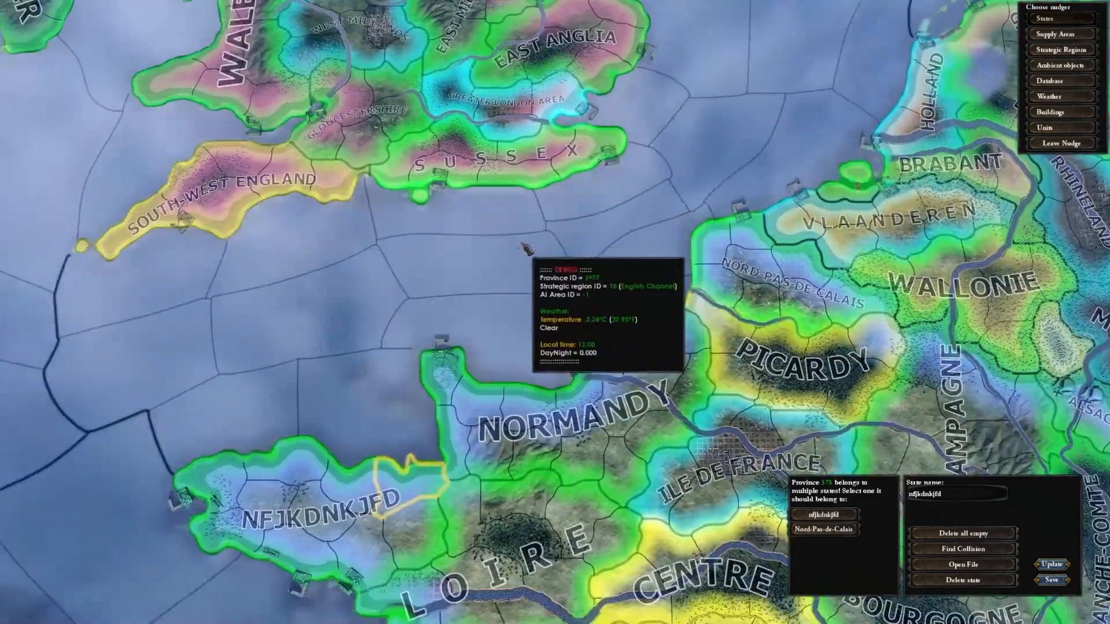
scroll(903, 260, up, 5)
scroll(620, 273, up, 3)
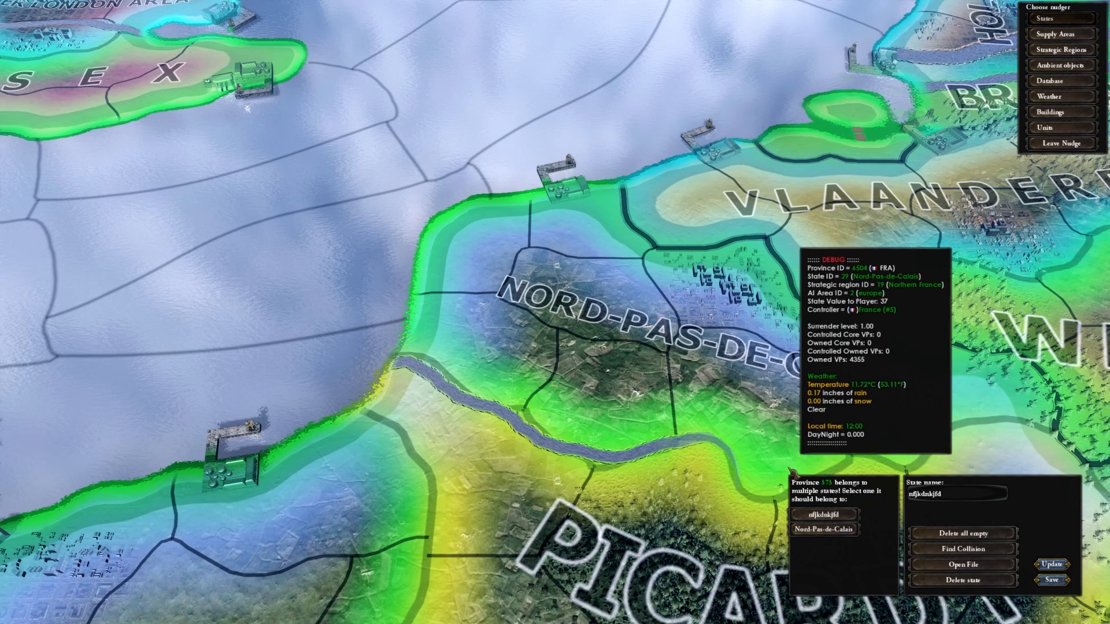
Resolve the flagged province's collision by choosing which of the two offered states it should belong to, and save the change
click(846, 522)
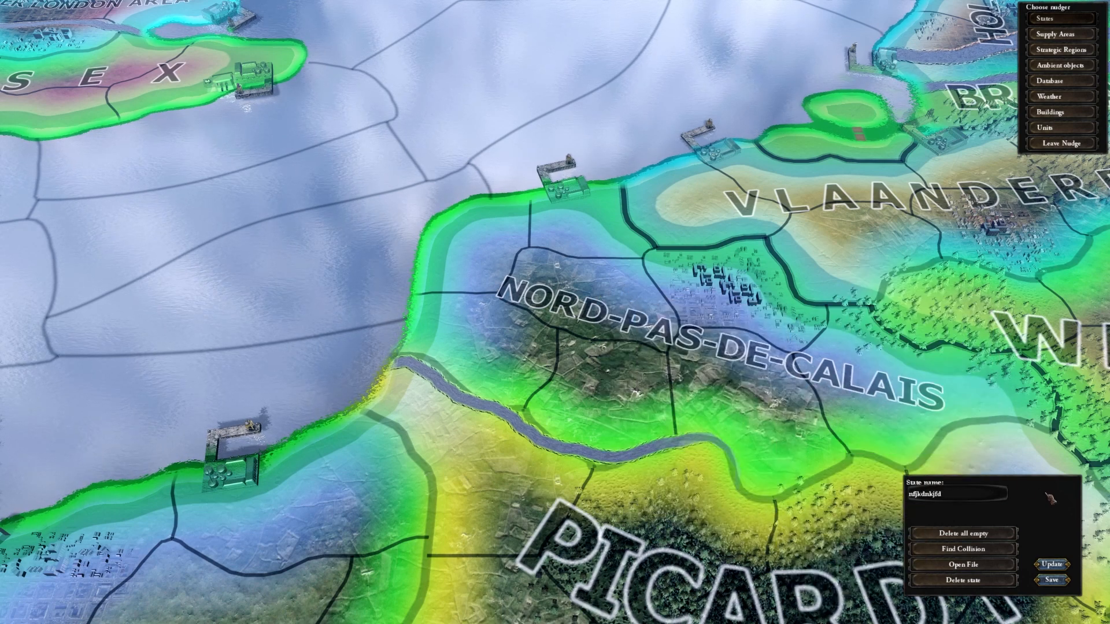
click(1049, 579)
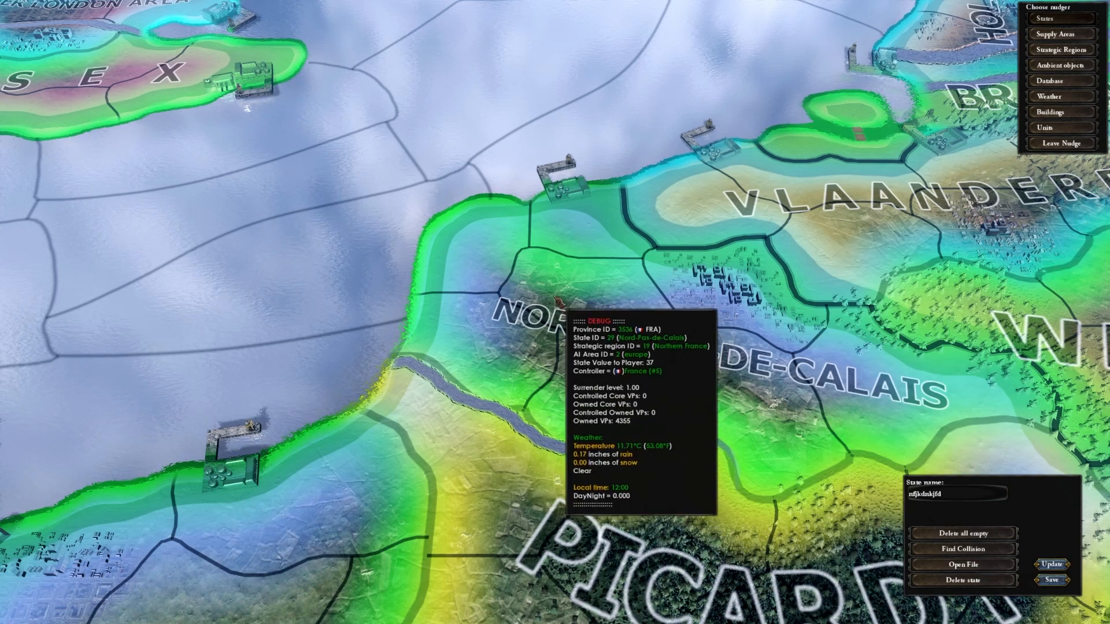
Open the state files of Nord-Pas-de-Calais and Picardy to examine their contents, and return to the Nudge editor
click(523, 291)
scroll(523, 291, down, 5)
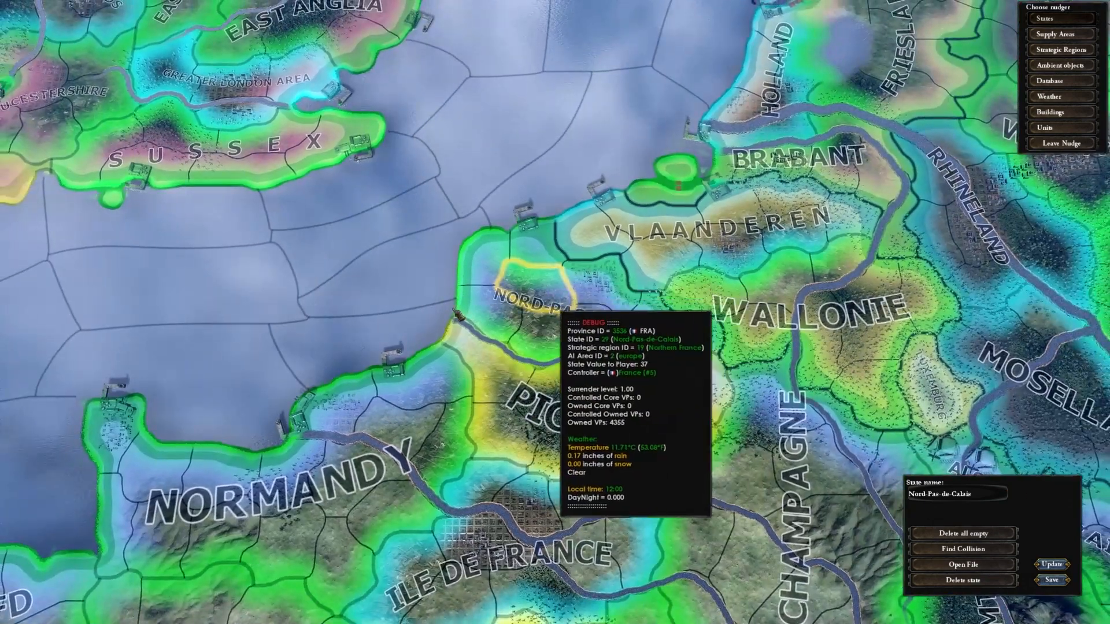
click(995, 560)
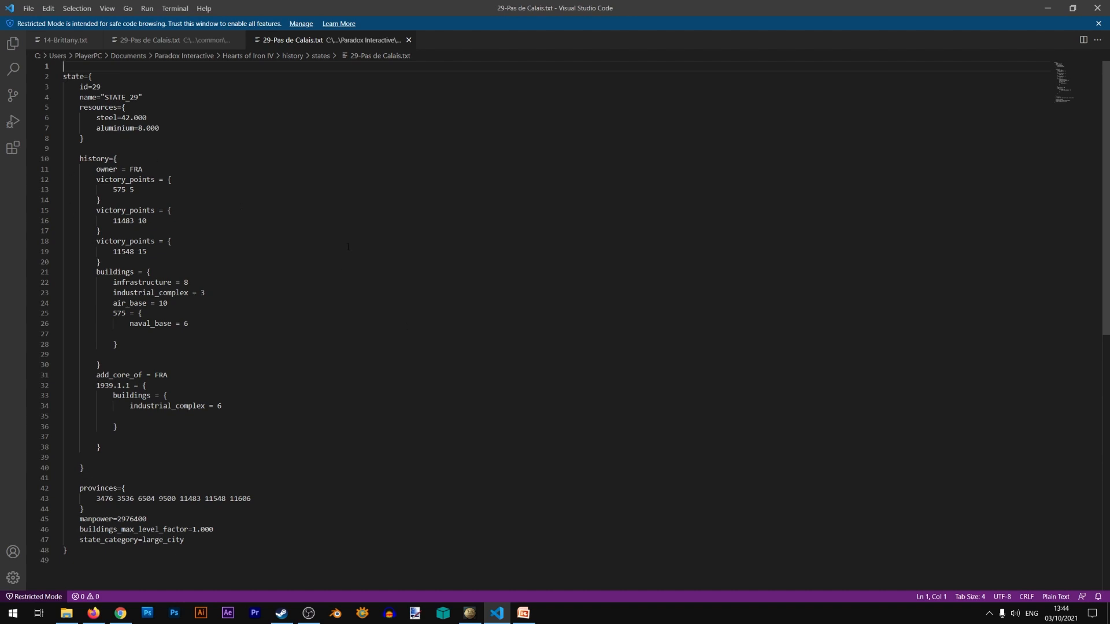
key(alt+Tab)
scroll(630, 208, up, 3)
click(948, 565)
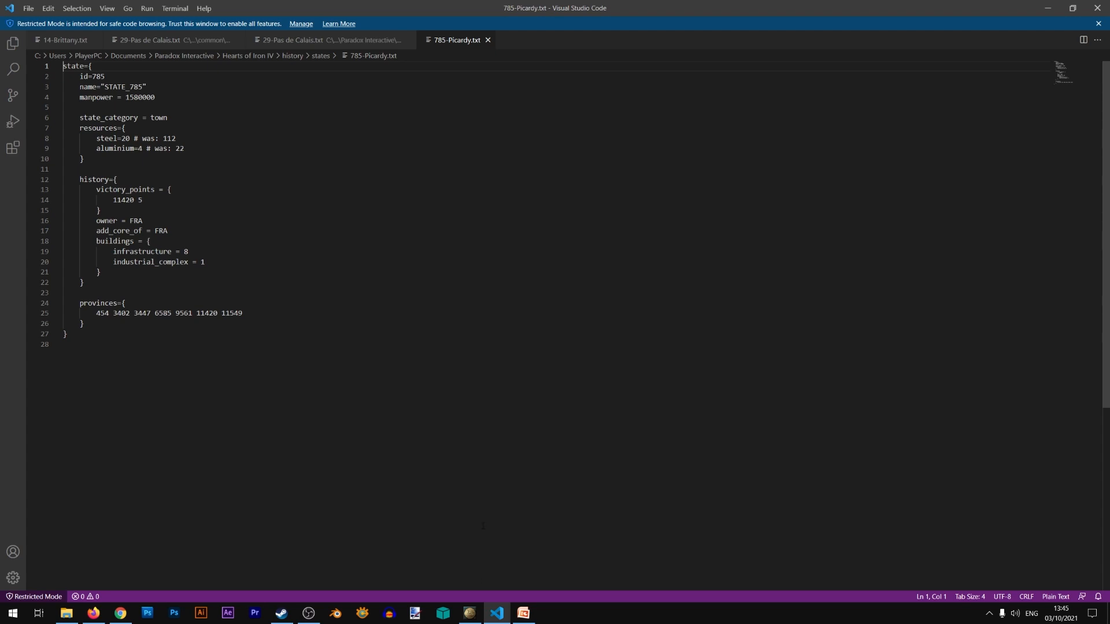
click(469, 613)
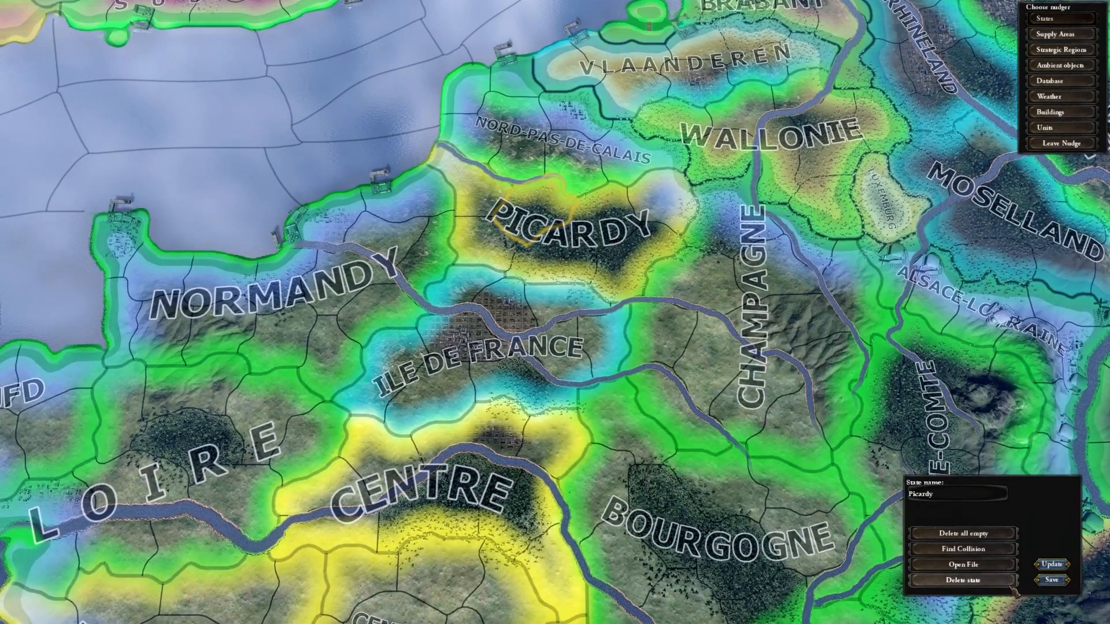
Remove the westernmost coastal province from the Brittany state
scroll(402, 380, down, 5)
scroll(405, 380, up, 5)
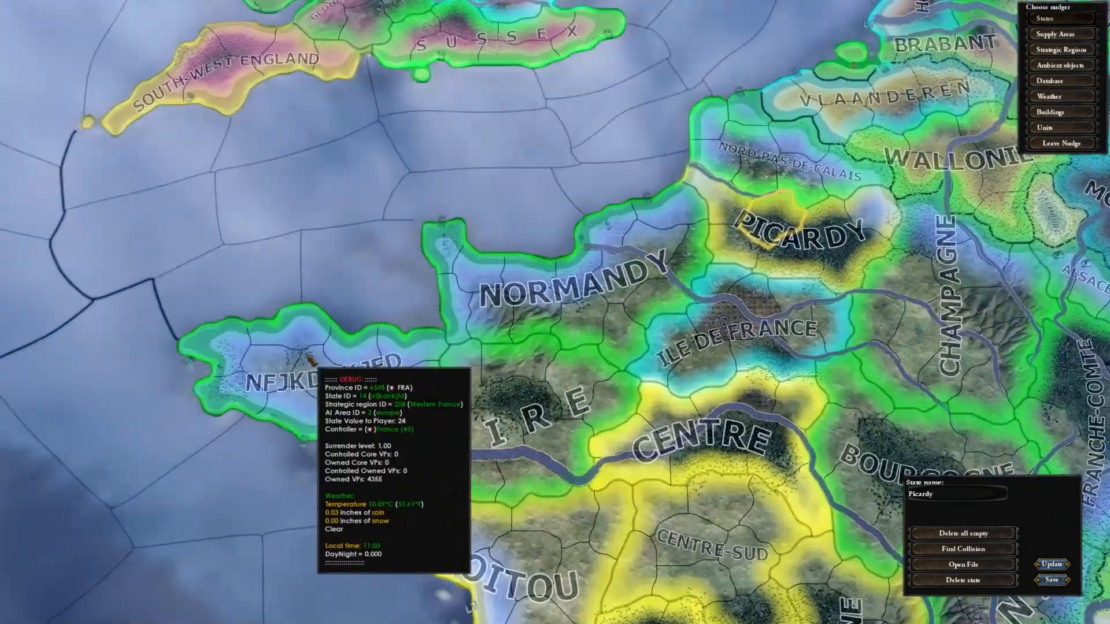
drag(647, 388, 439, 400)
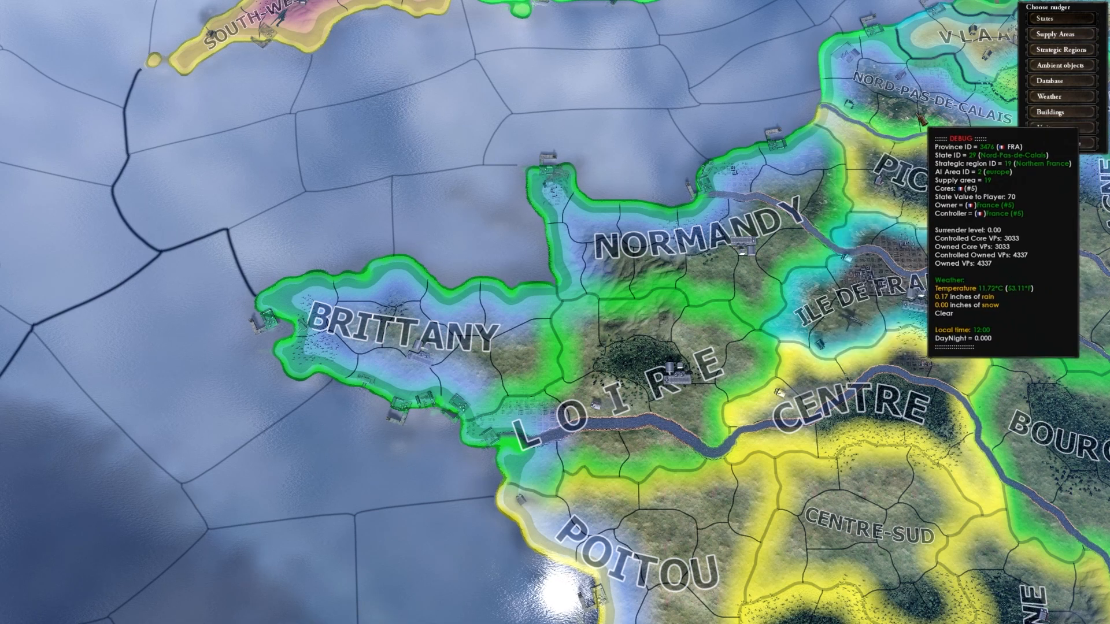
click(386, 325)
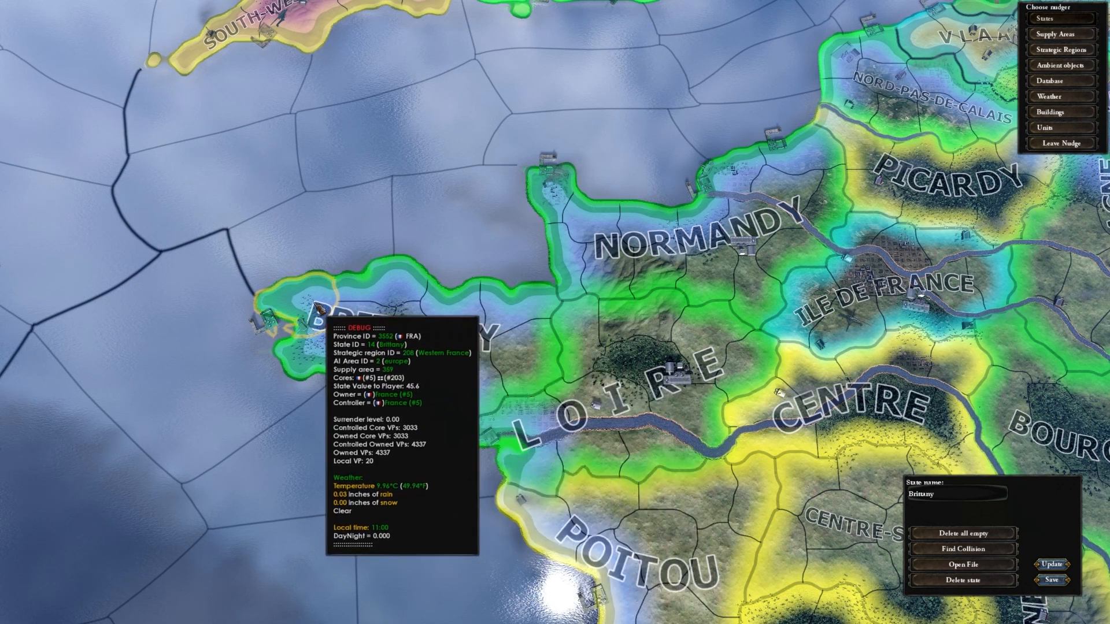
click(305, 305)
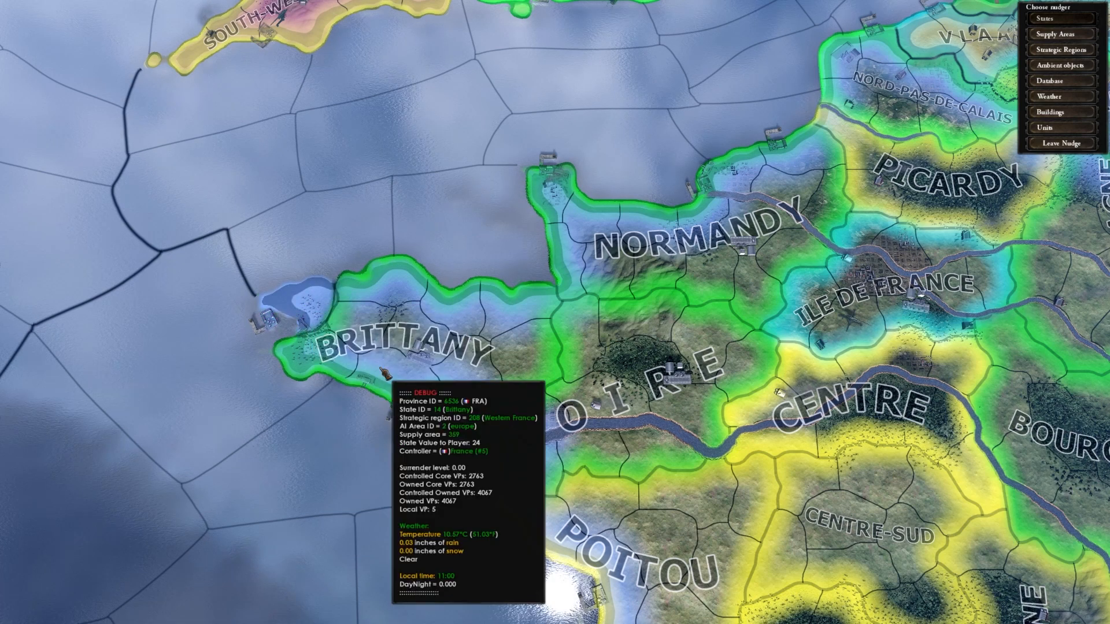
Create a state named test2 from the unassigned province at Brittany's western tip, and save it
click(314, 313)
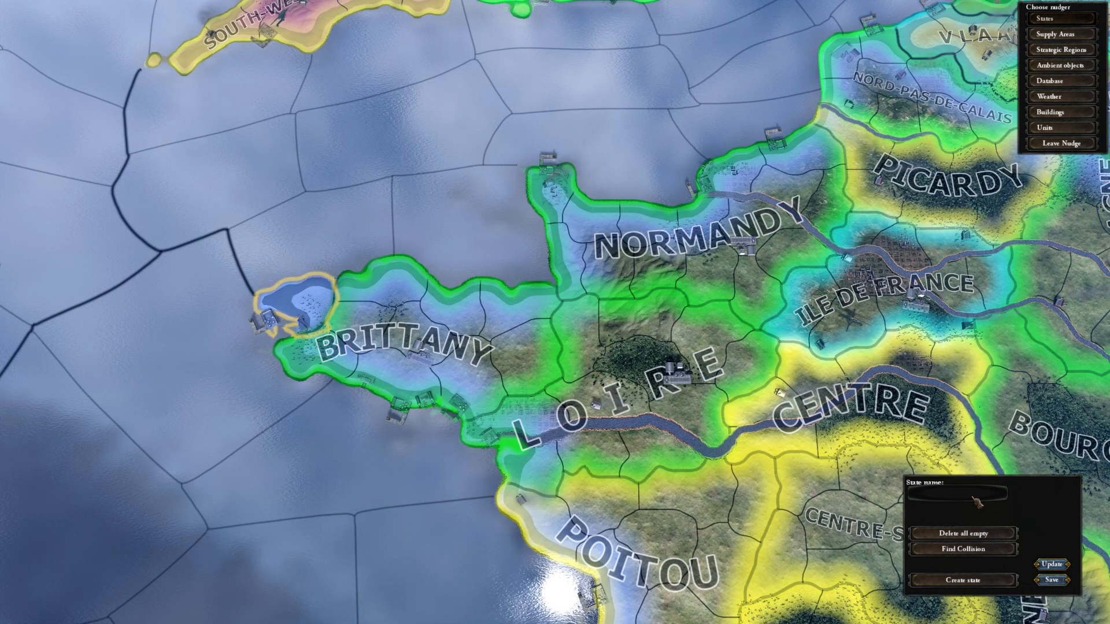
text(test2)
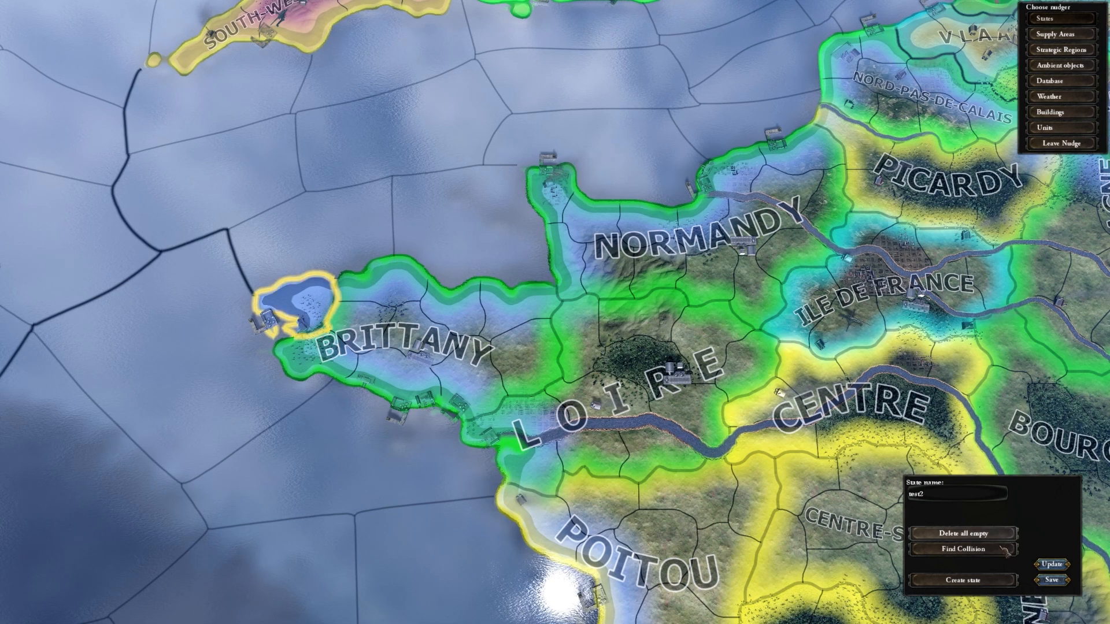
click(982, 581)
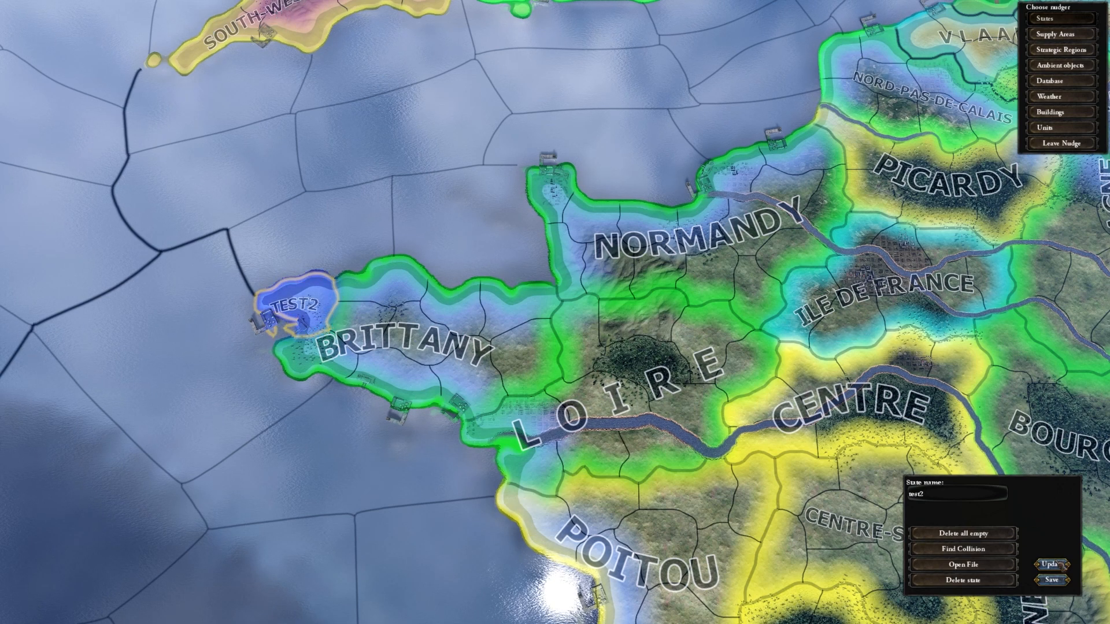
click(1054, 580)
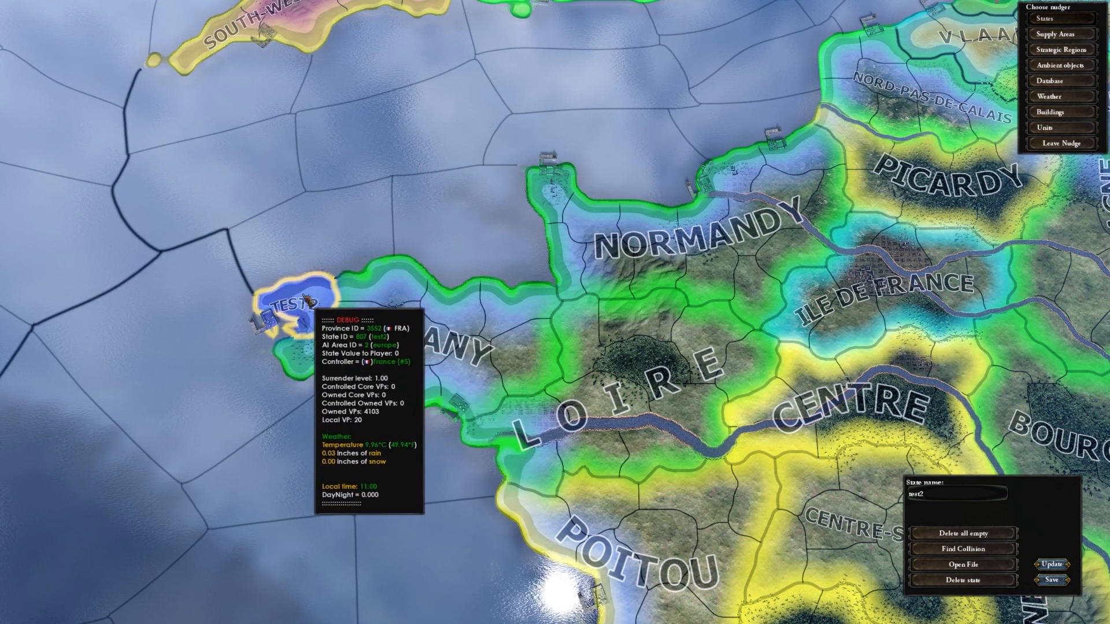
Assign neighbouring Brittany provinces to the test2 state, extending it eastward along the peninsula, and save the change
click(398, 294)
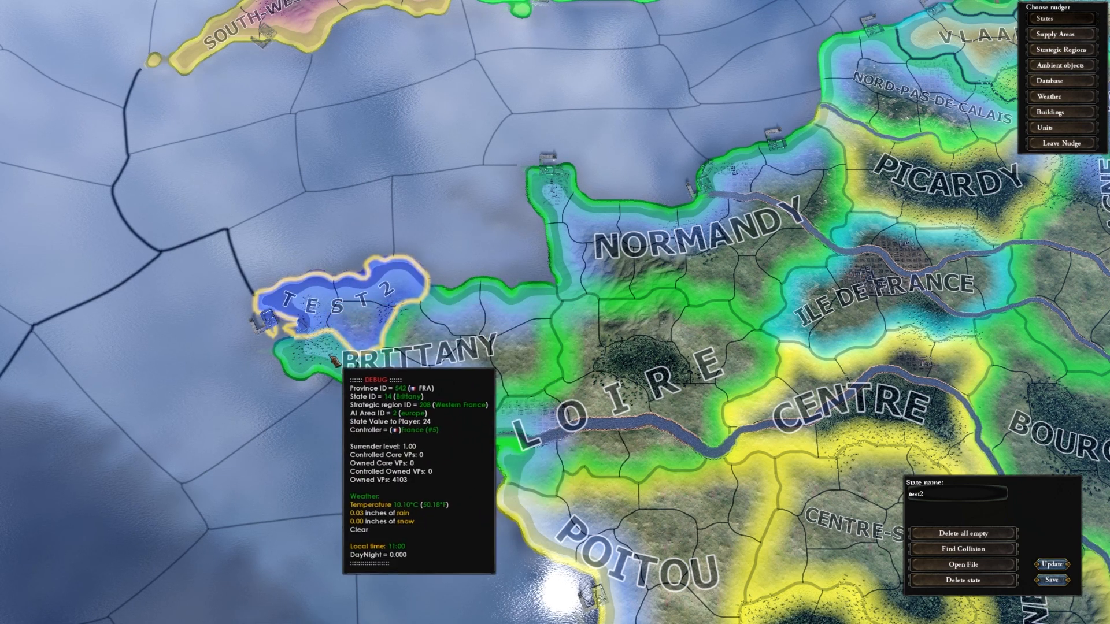
right_click(401, 379)
right_click(421, 343)
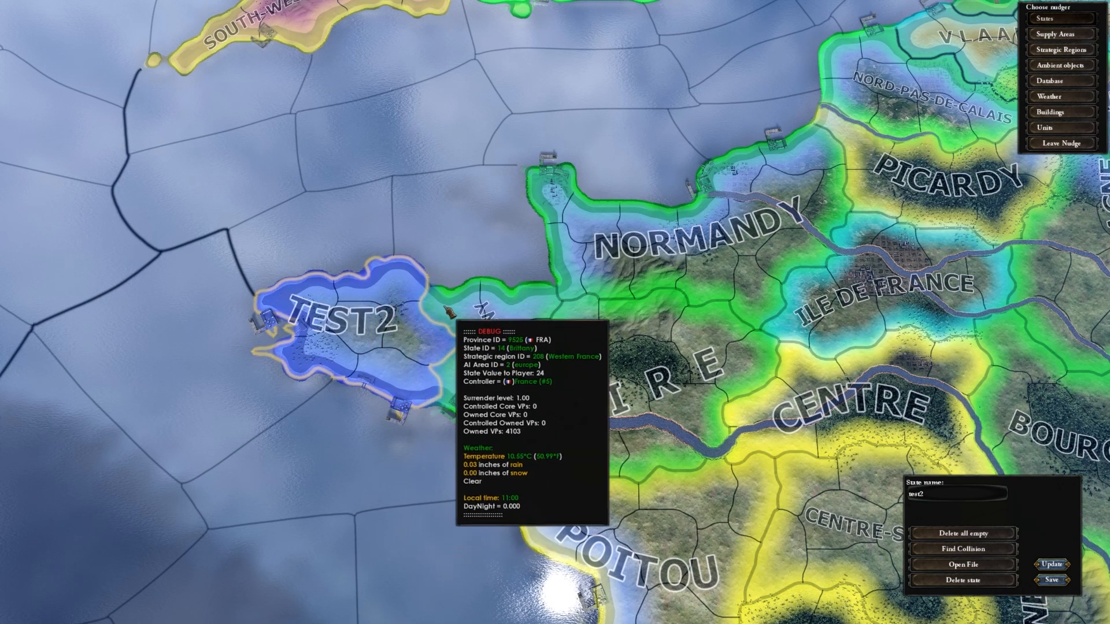
right_click(452, 309)
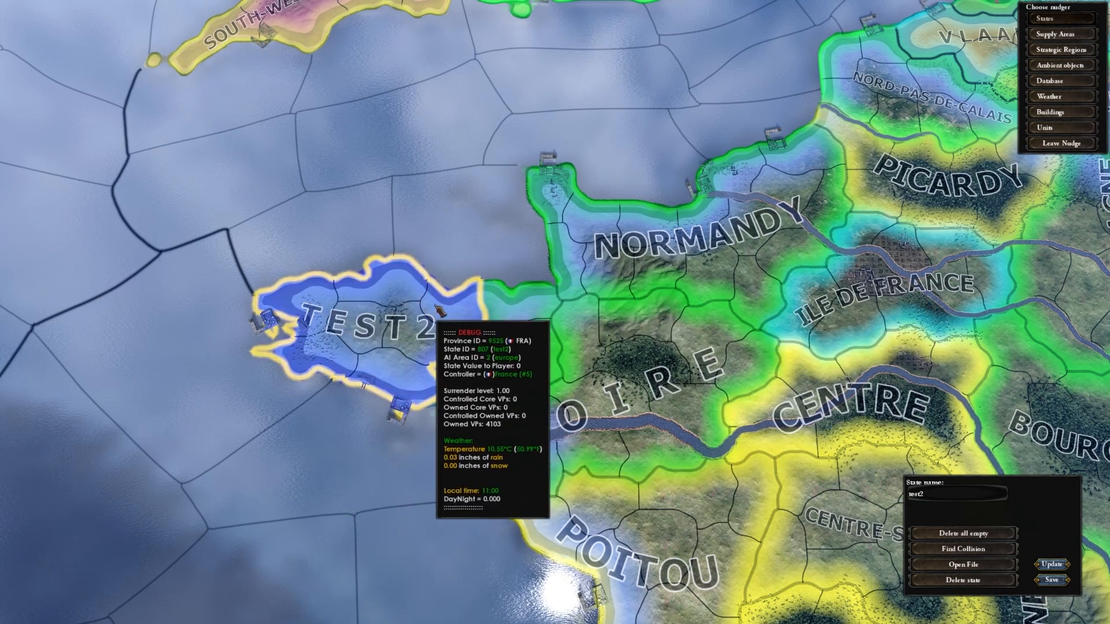
click(1055, 581)
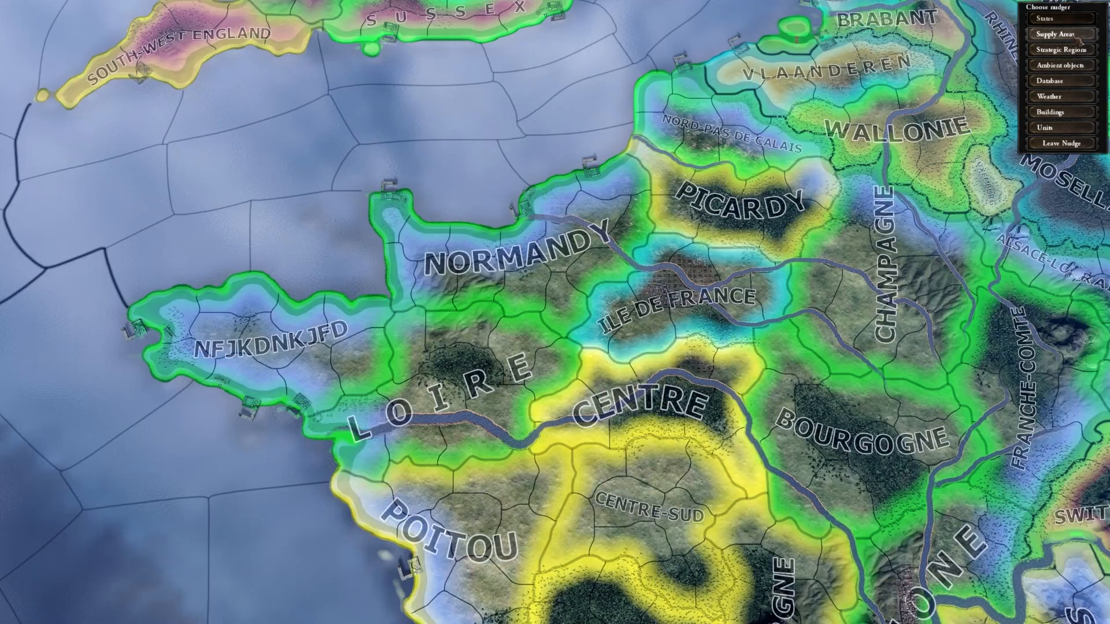
Enter Supply Areas mode, open the 21-SupplyArea file and highlight its states entry to examine how the area is defined
click(1071, 33)
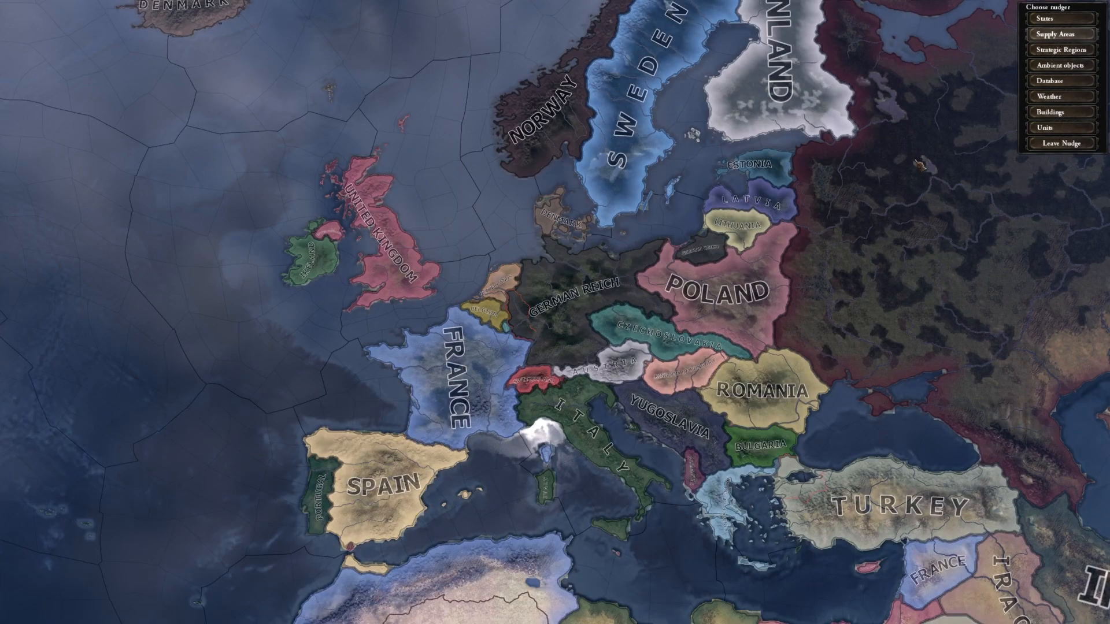
click(1049, 36)
scroll(454, 388, up, 5)
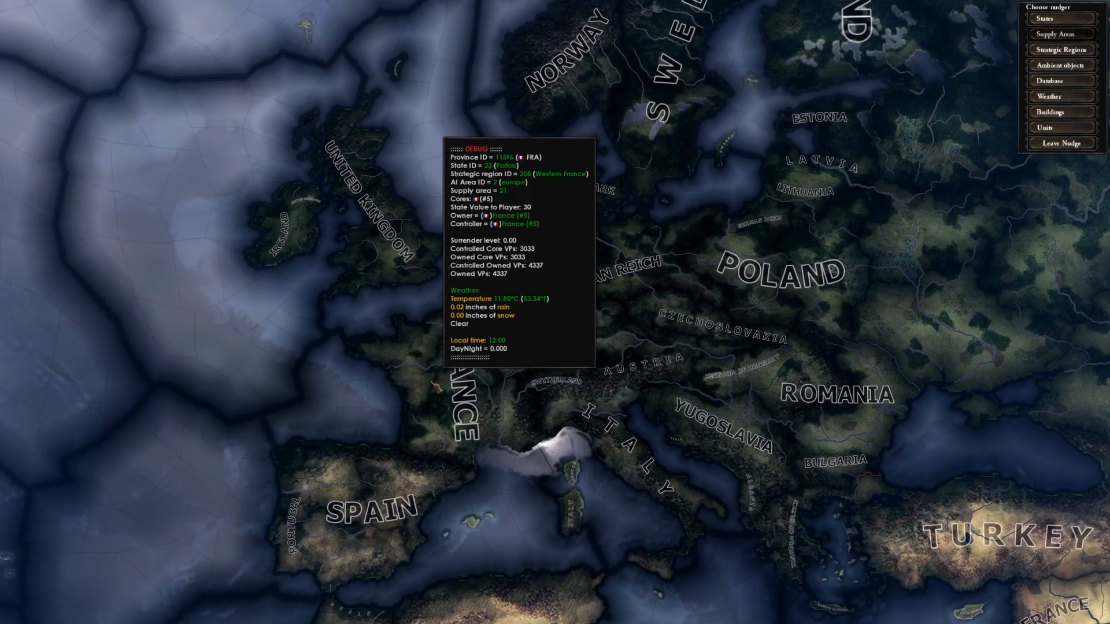
scroll(381, 401, up, 4)
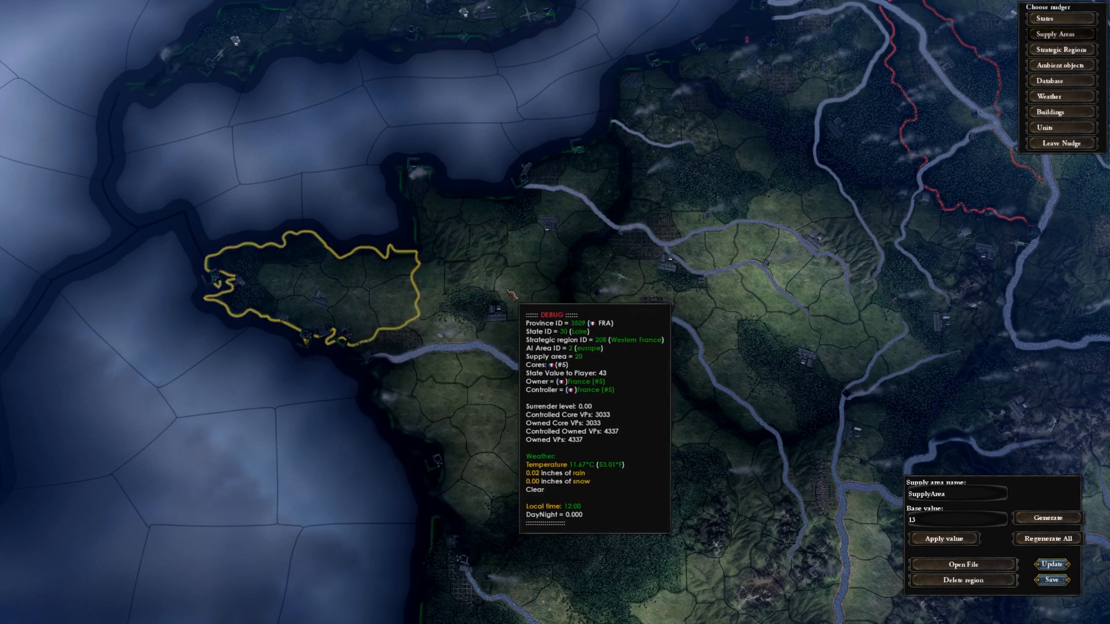
click(993, 566)
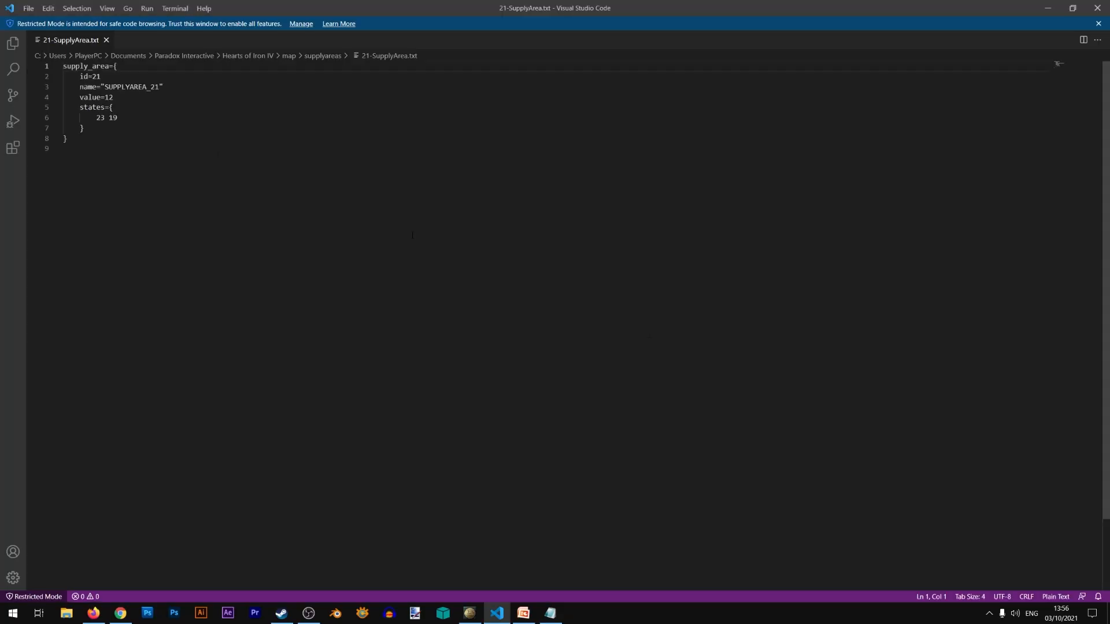
drag(80, 107, 164, 107)
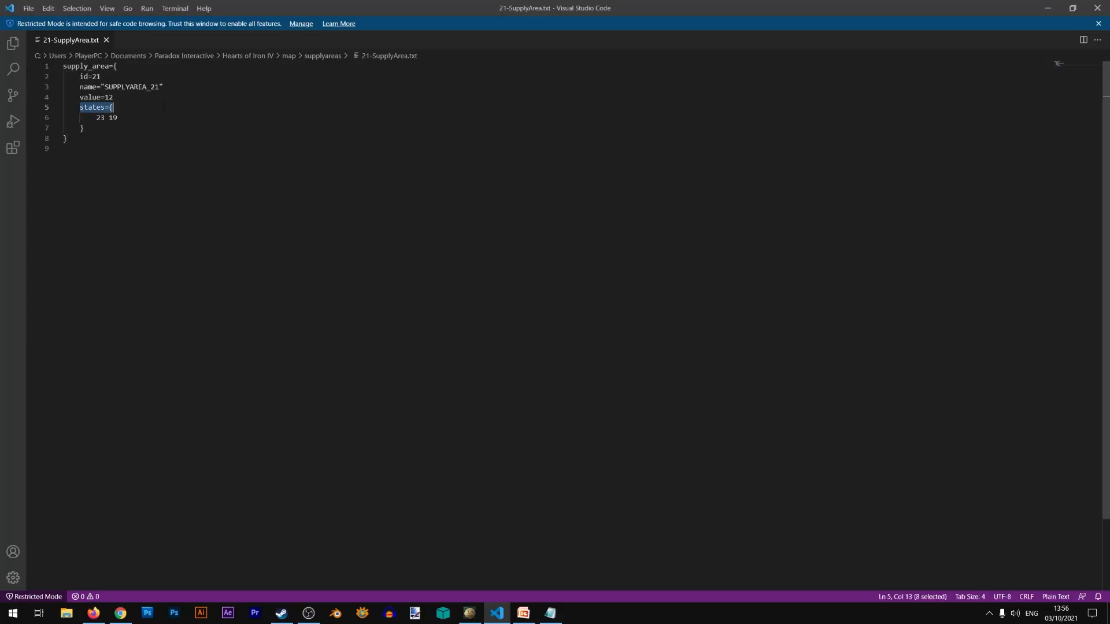
Open Brittany's state file from the Nudge editor, examine its list of provinces, and return to the editor
click(470, 613)
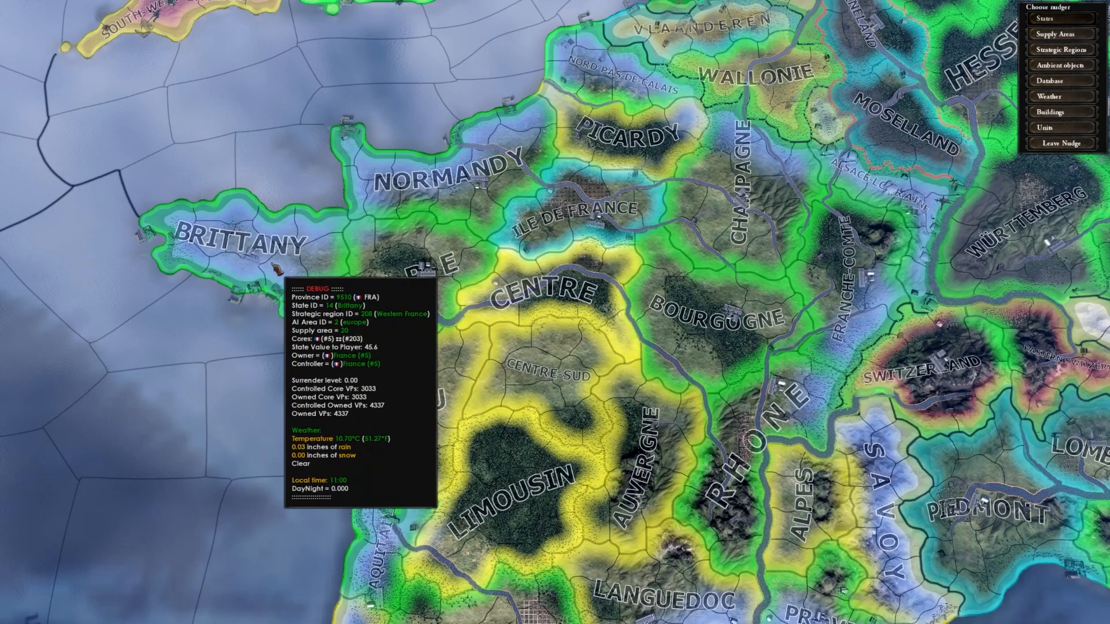
click(284, 271)
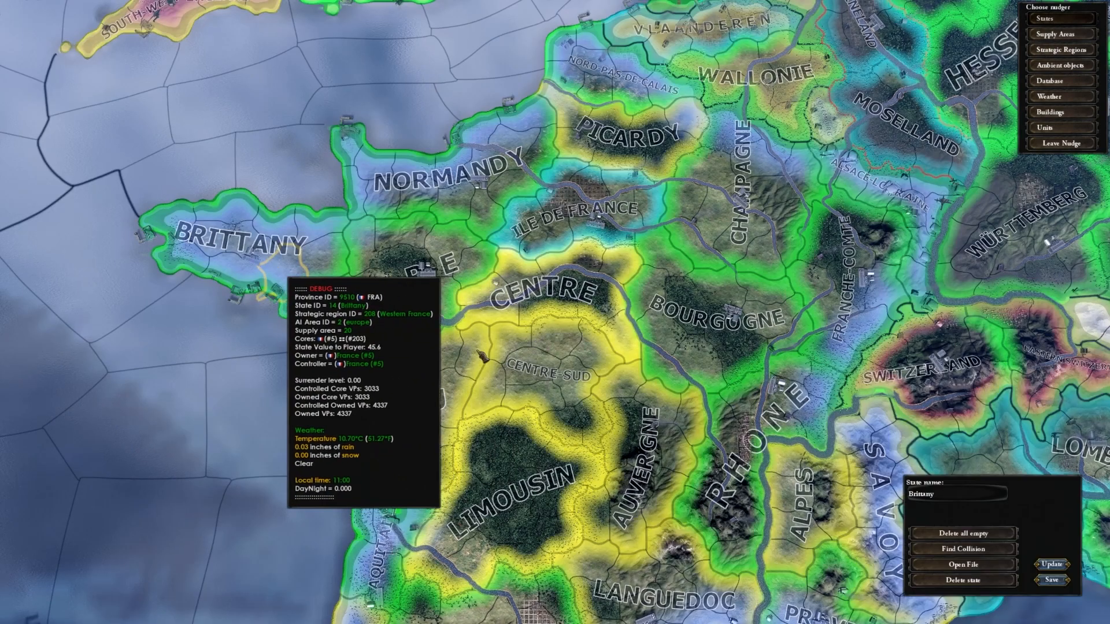
click(983, 564)
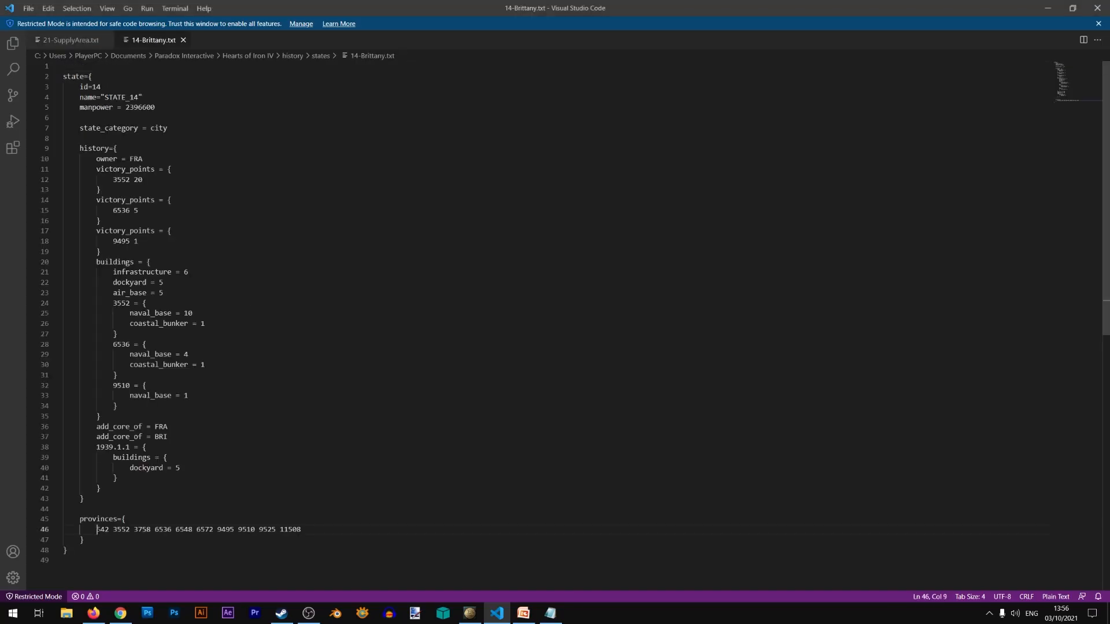
drag(97, 529, 312, 539)
click(470, 613)
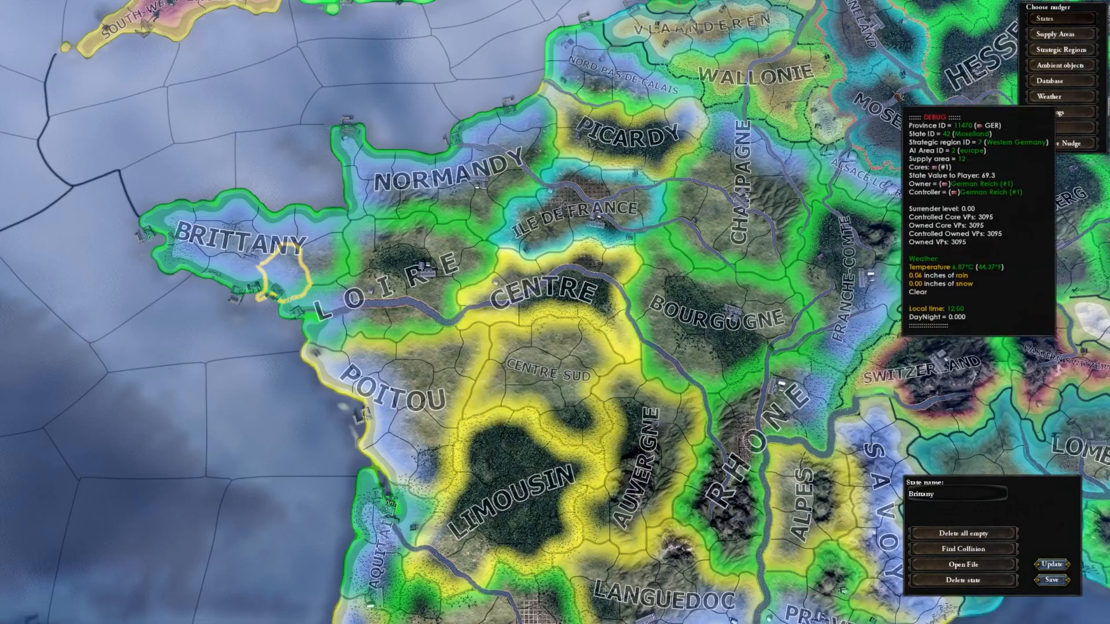
Enter Supply Areas mode, remove the Brittany state from its supply area and select the unassigned state
click(1055, 34)
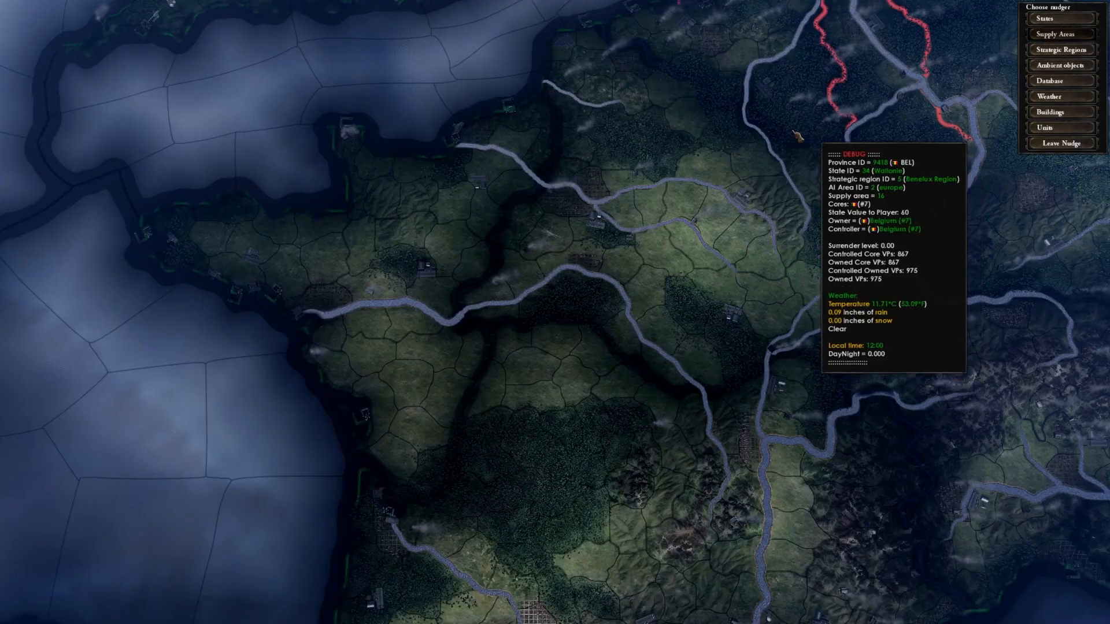
click(228, 239)
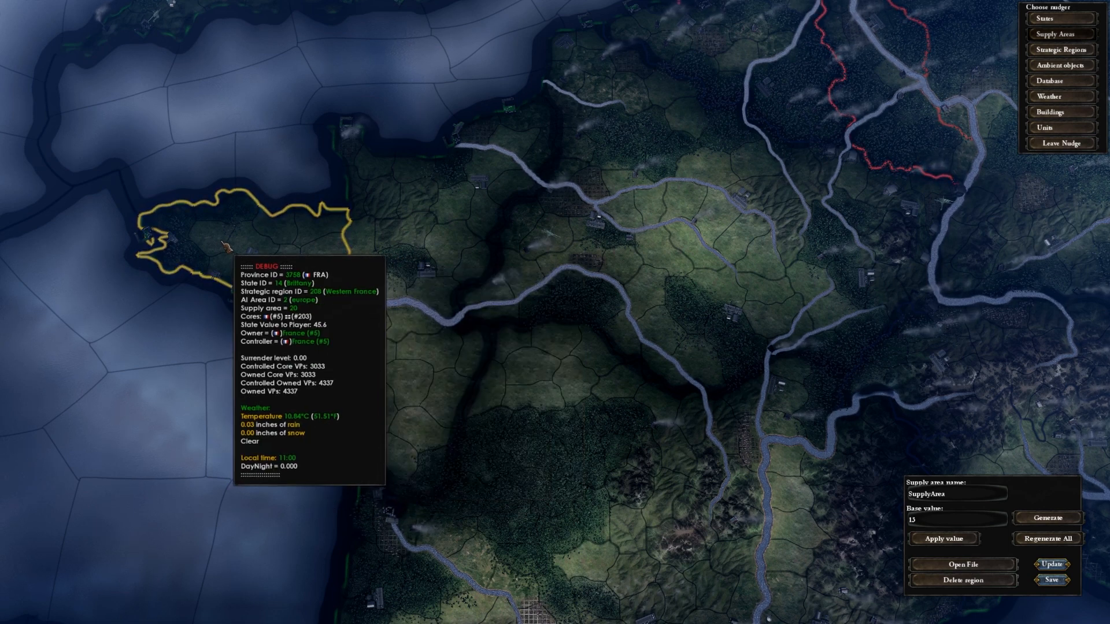
right_click(254, 255)
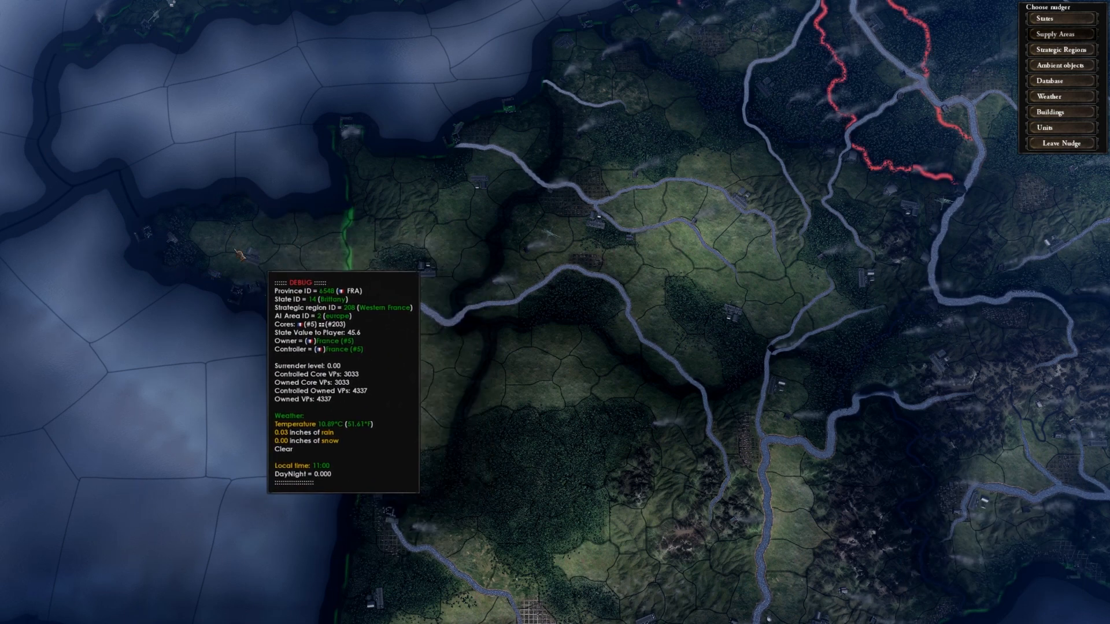
click(312, 240)
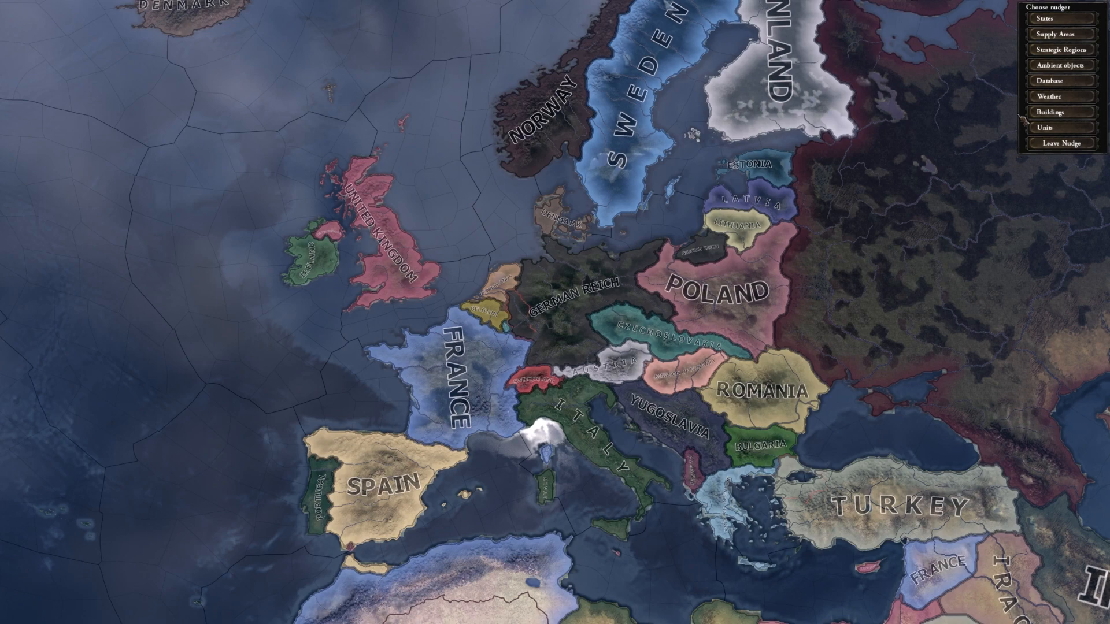
Enter Strategic Regions mode and select a sea province of the English Channel region to show its settings
click(1054, 52)
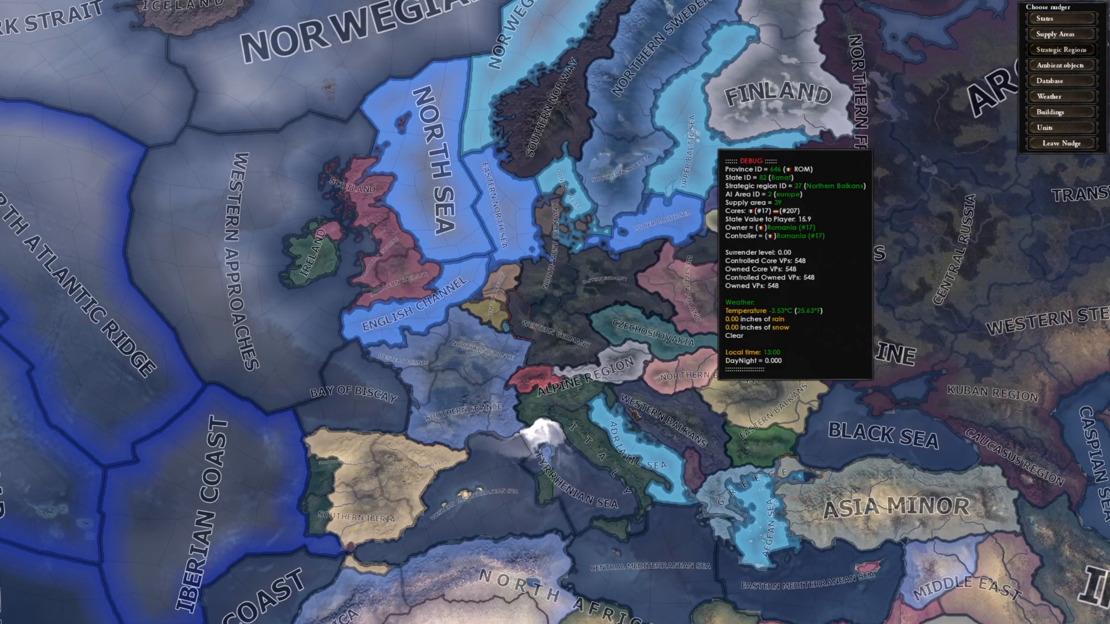
scroll(688, 403, up, 3)
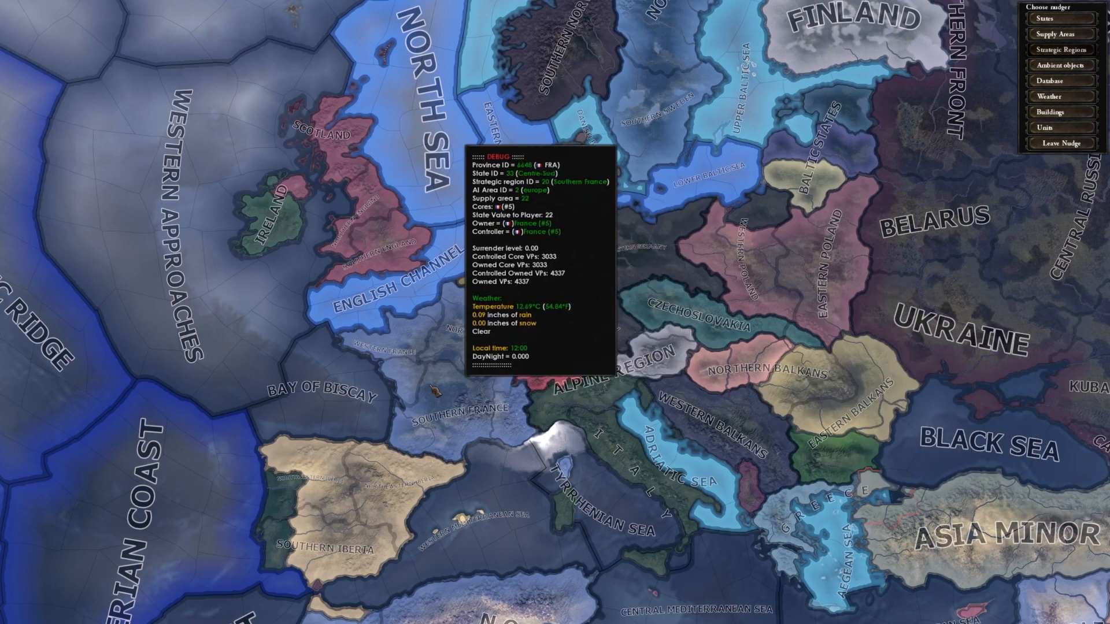
scroll(543, 211, down, 3)
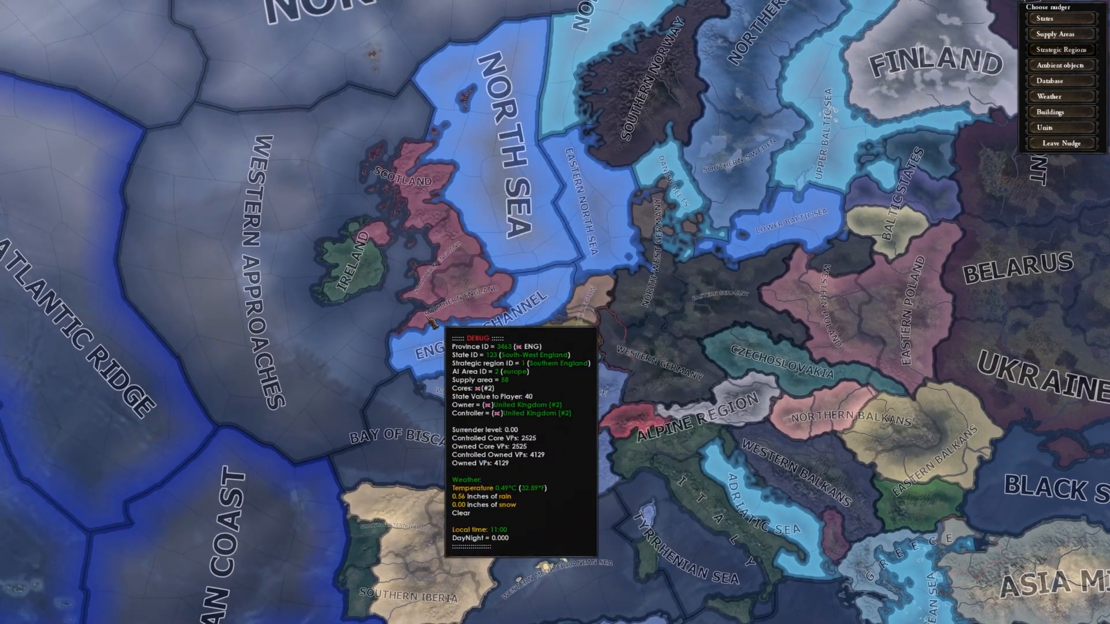
click(431, 352)
scroll(415, 347, up, 4)
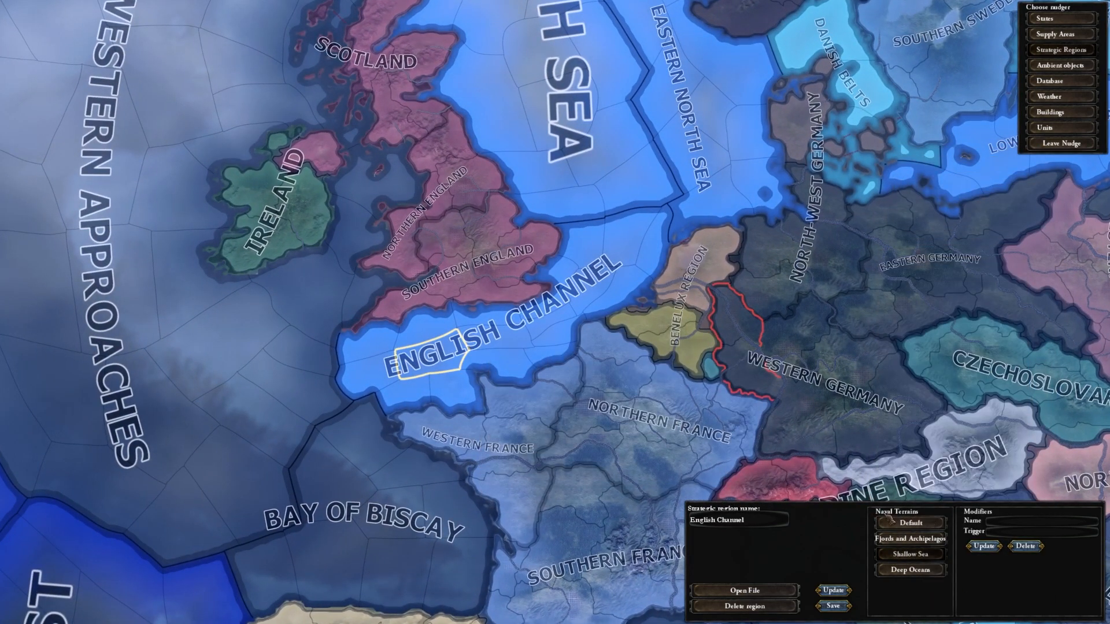
Try the Fjords and Archipelagos, Shallow Sea and Deep Oceans naval terrains on the English Channel region, ending with Default
click(908, 537)
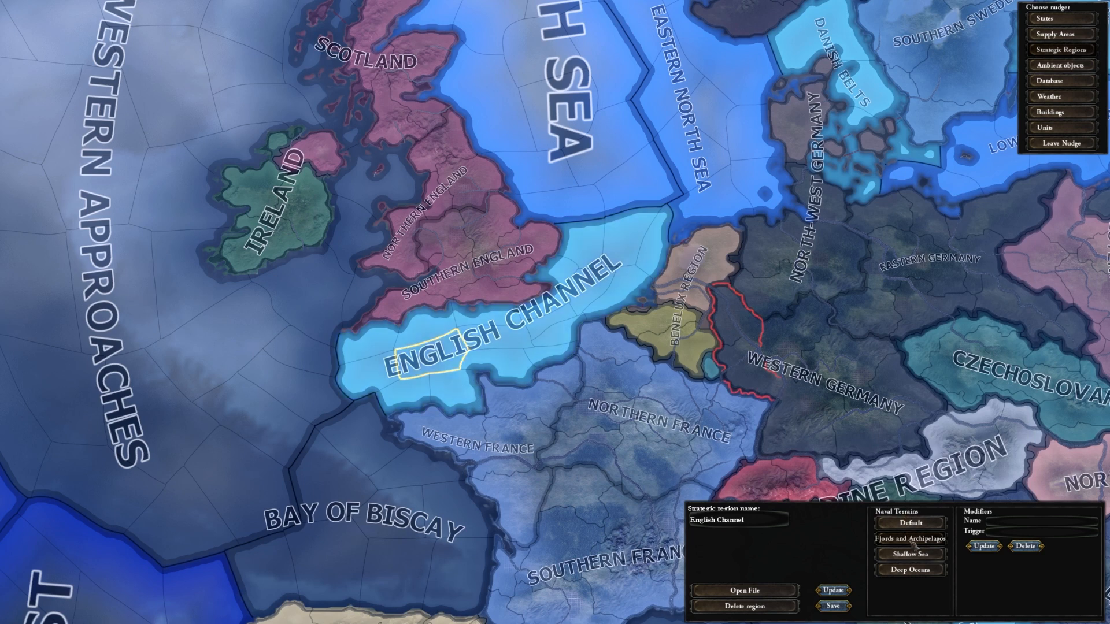
click(911, 525)
click(914, 568)
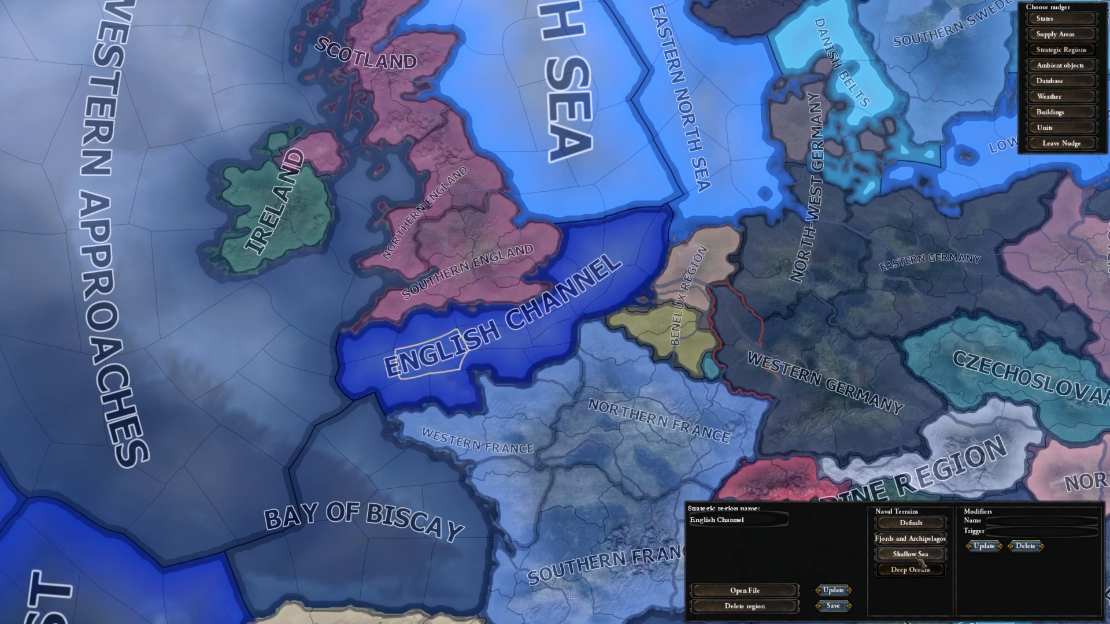
click(912, 553)
click(910, 537)
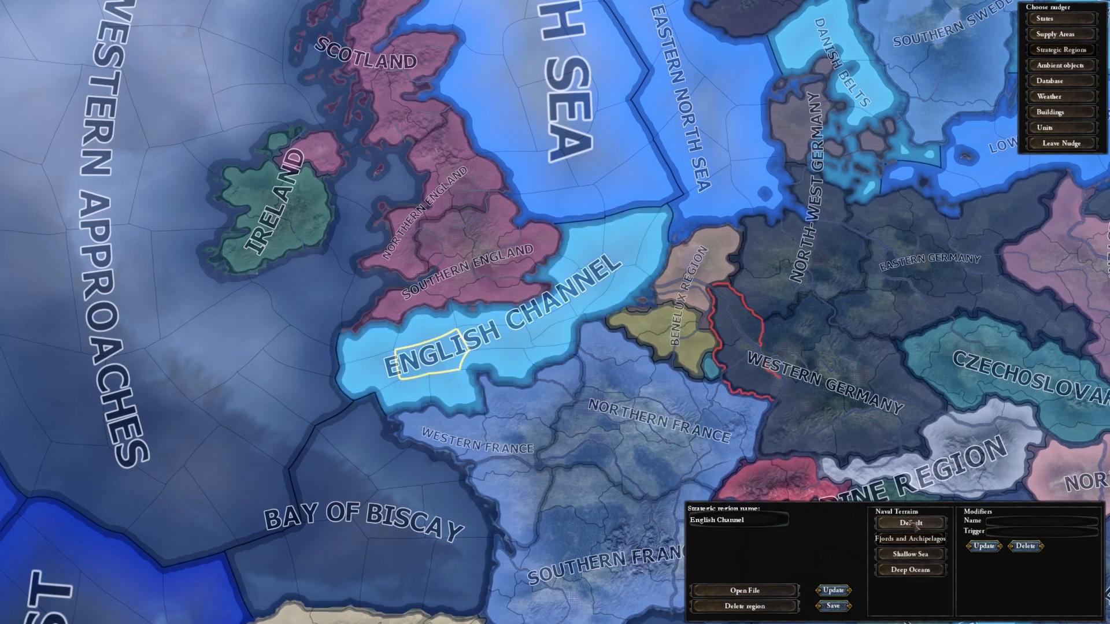
click(913, 554)
click(918, 570)
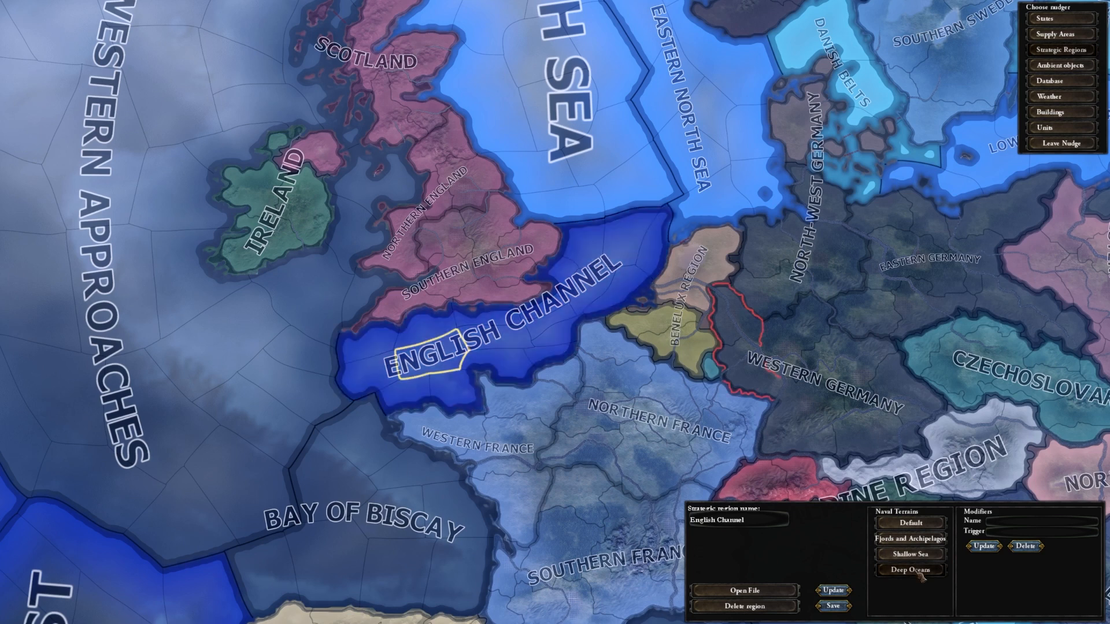
click(911, 523)
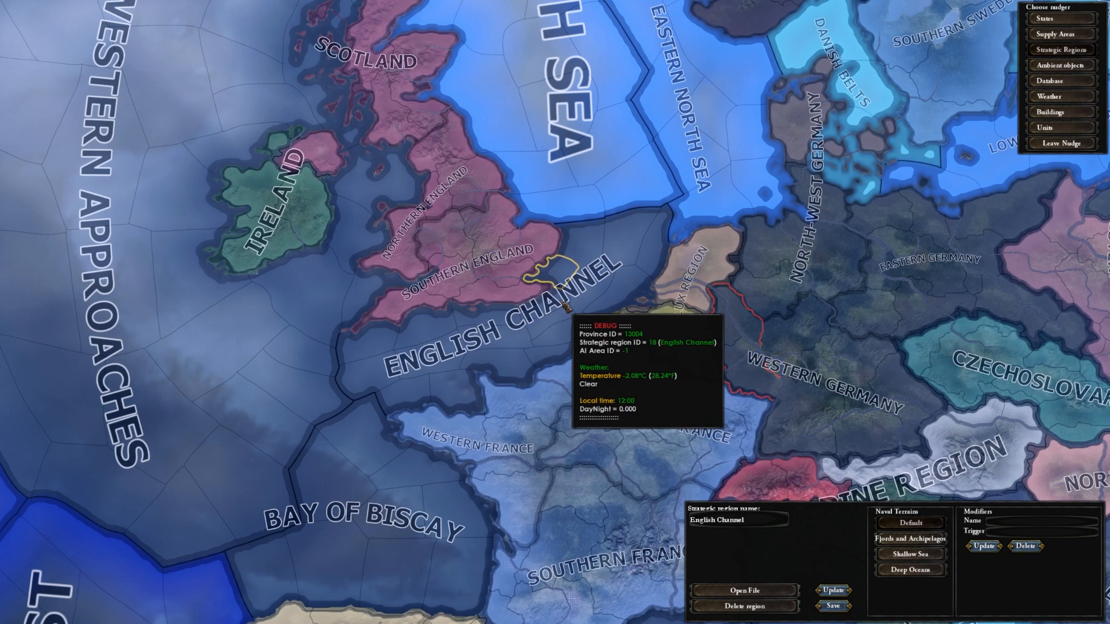
Select the Western France strategic region and remove the Brittany state from it
drag(567, 382, 519, 308)
drag(407, 225, 442, 262)
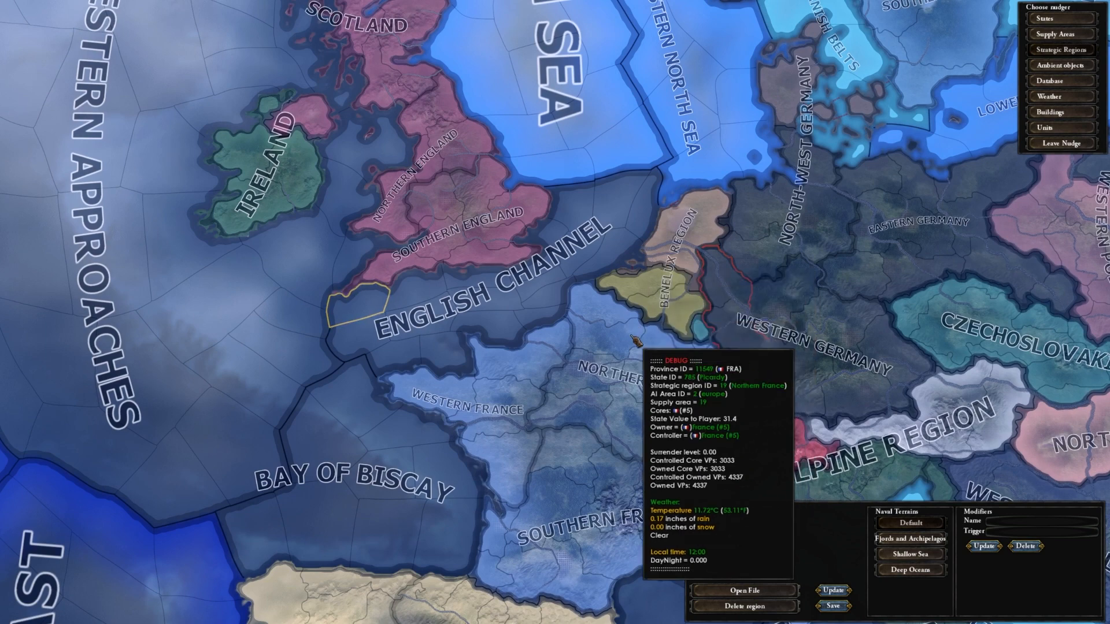
click(416, 393)
scroll(523, 417, up, 2)
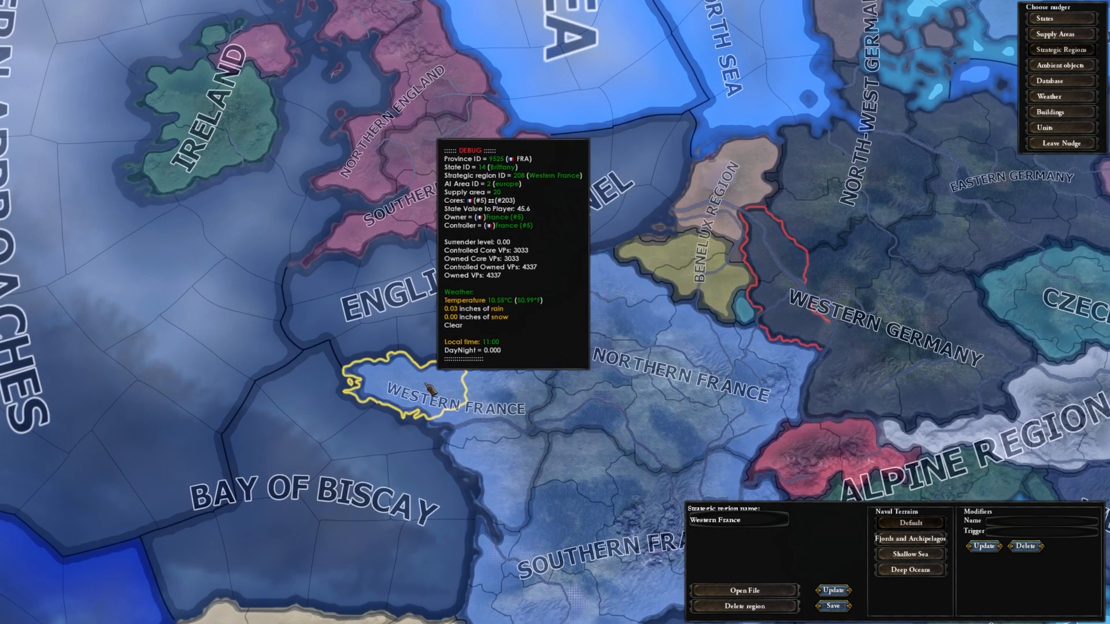
right_click(426, 385)
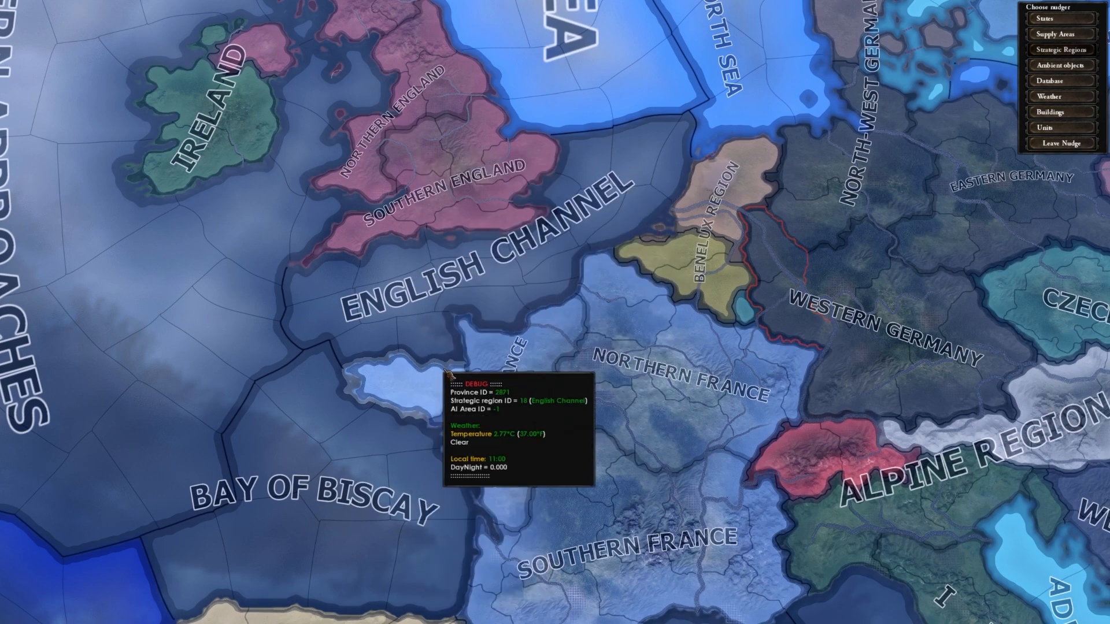
Create a strategic region named test5 from unassigned Brittany and add the neighbouring Normandy and Loire states to it
click(429, 387)
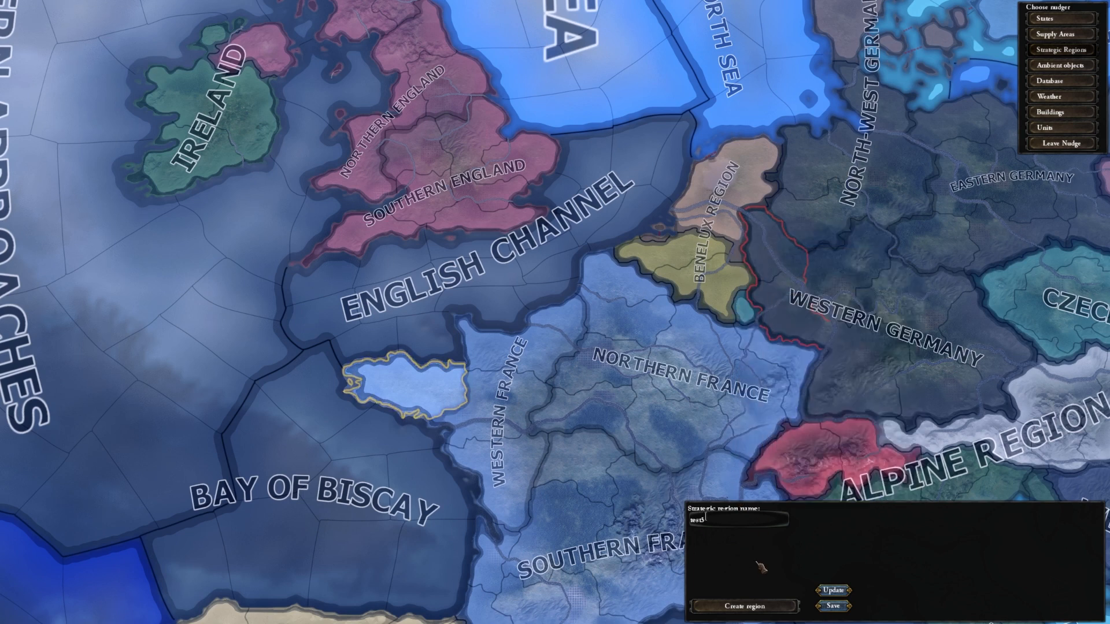
click(760, 605)
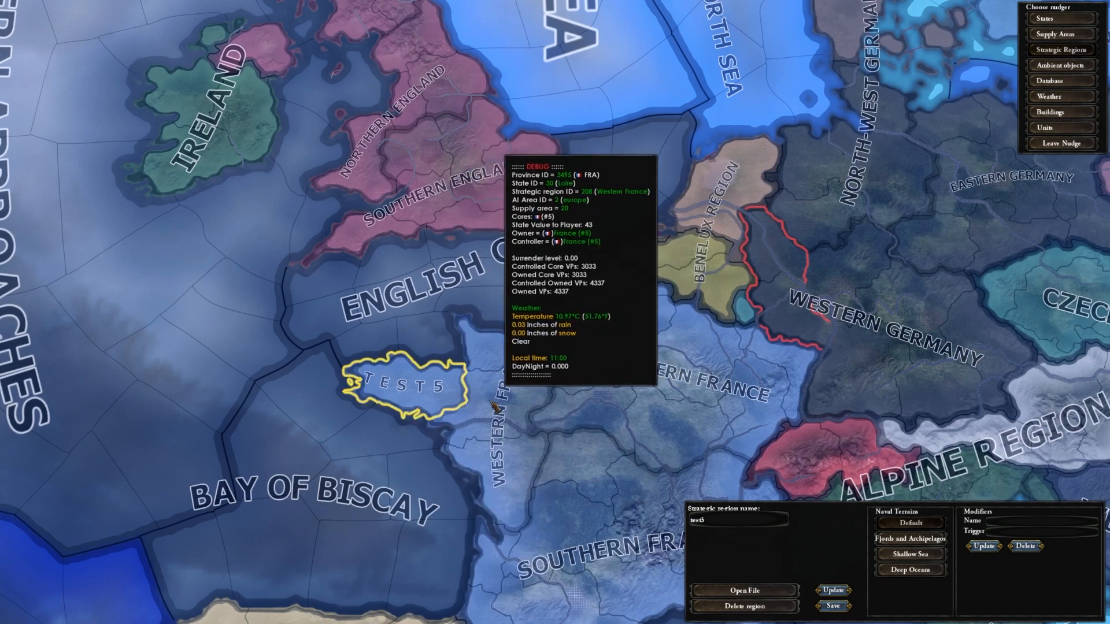
scroll(461, 402, up, 3)
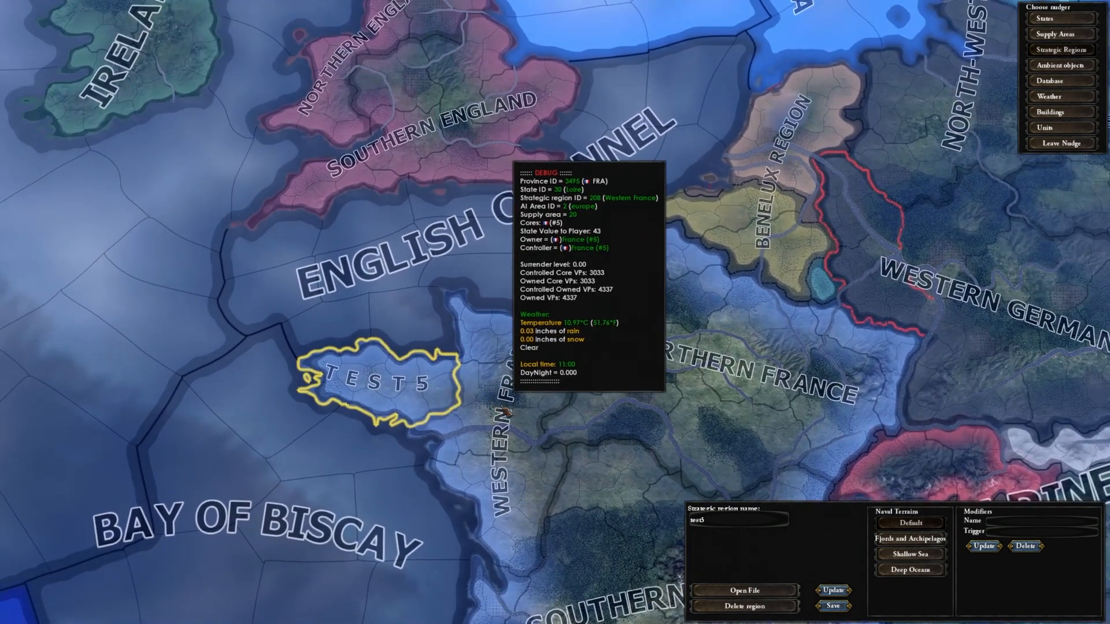
scroll(485, 399, up, 2)
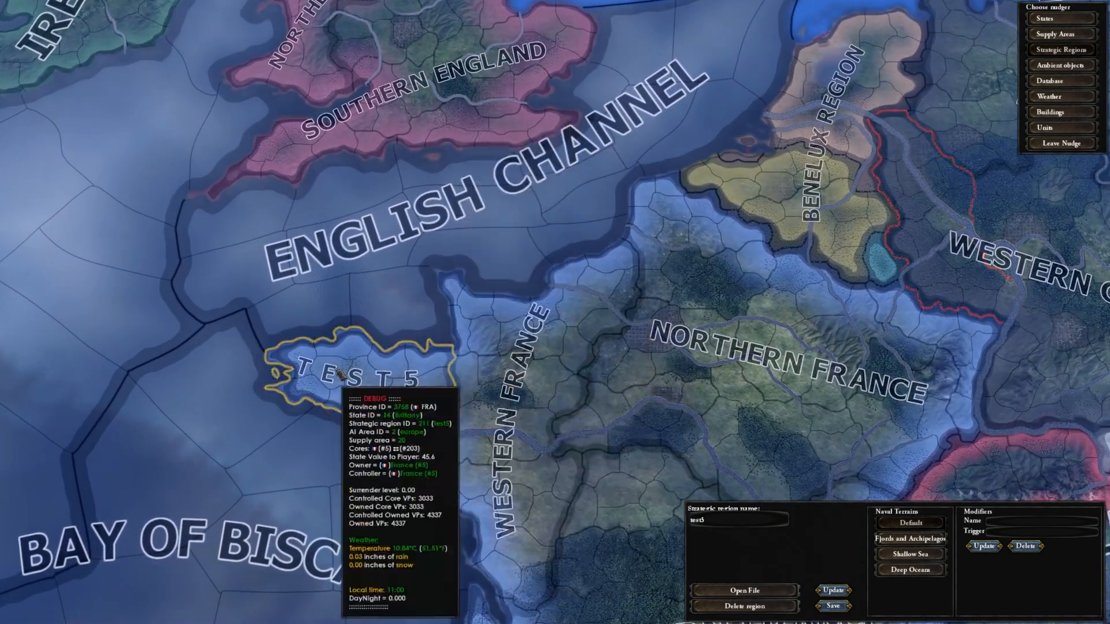
right_click(485, 335)
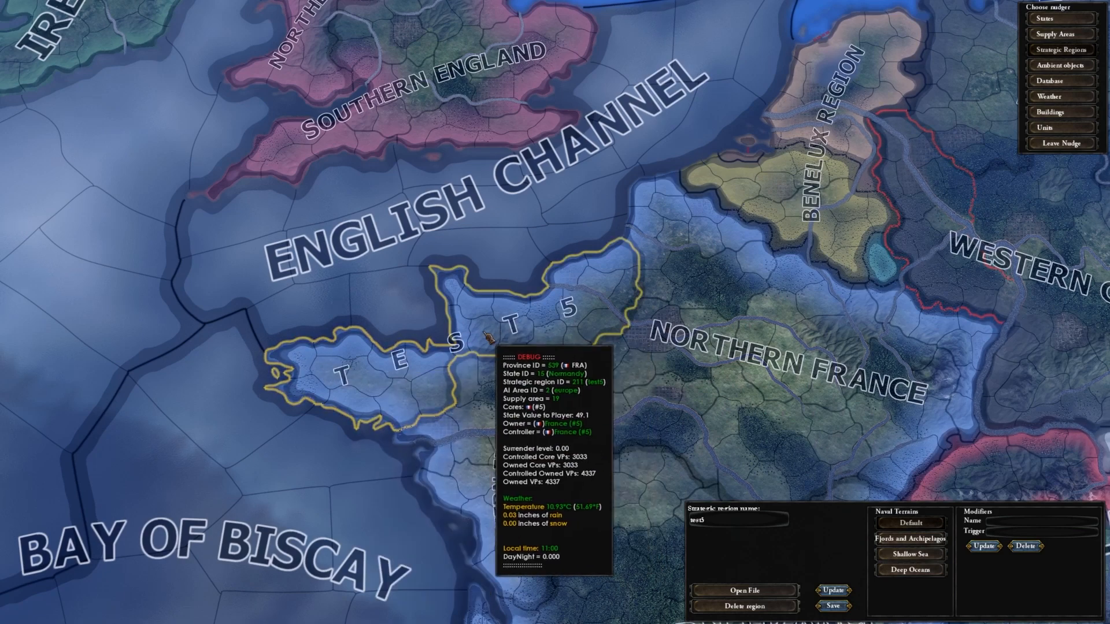
right_click(508, 405)
Save the strategic region changes, examine the province IDs in the 211-test5.txt file, and return to the Nudge editor
scroll(608, 515, down, 3)
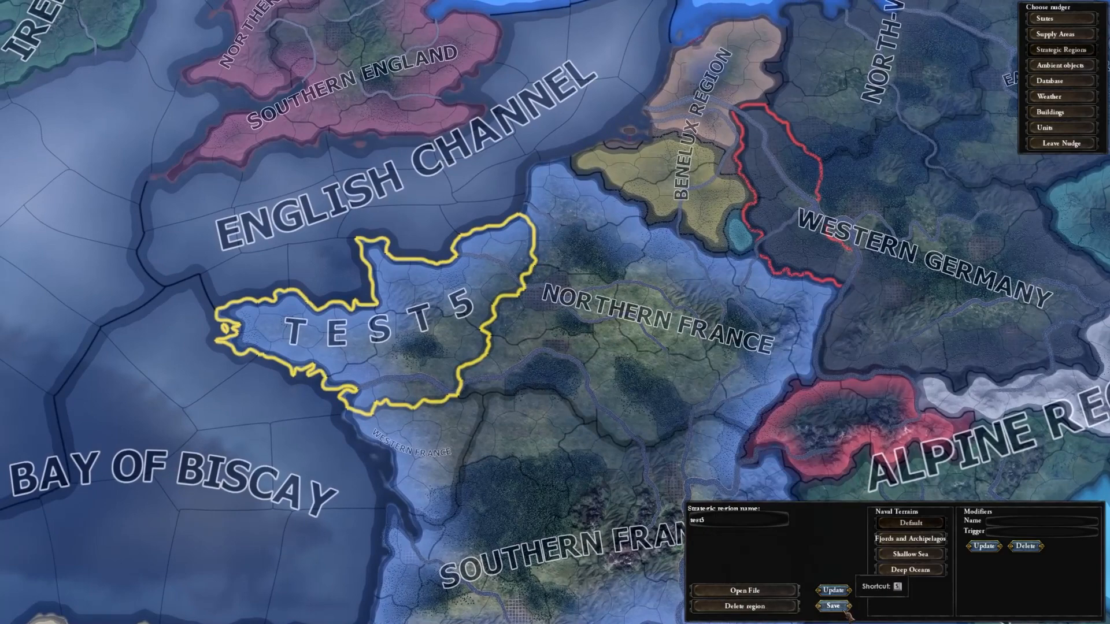
click(840, 607)
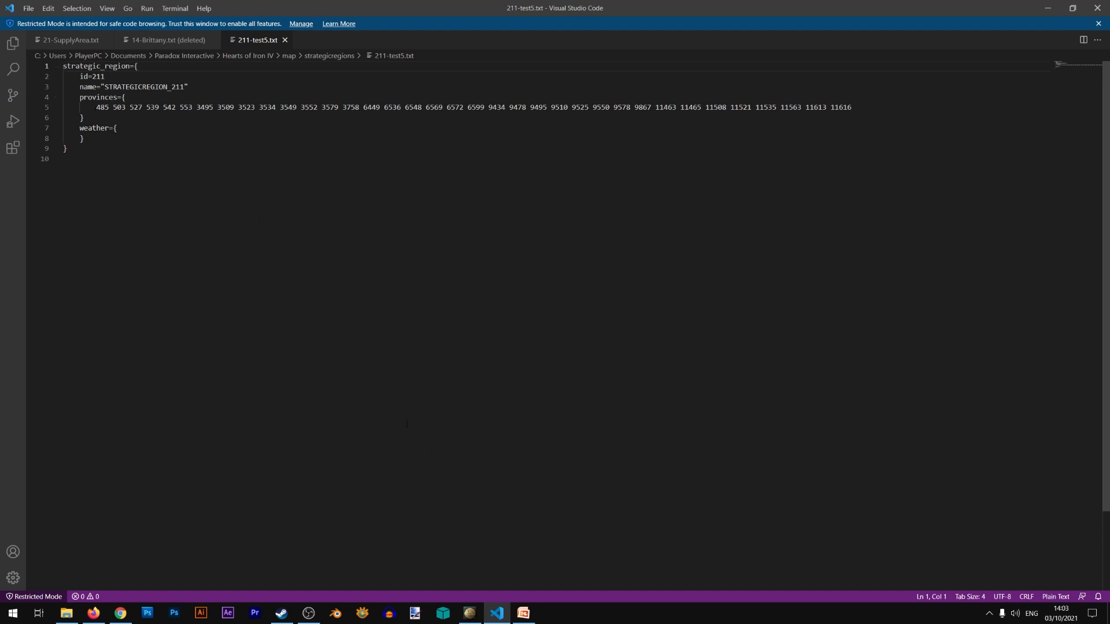
click(469, 613)
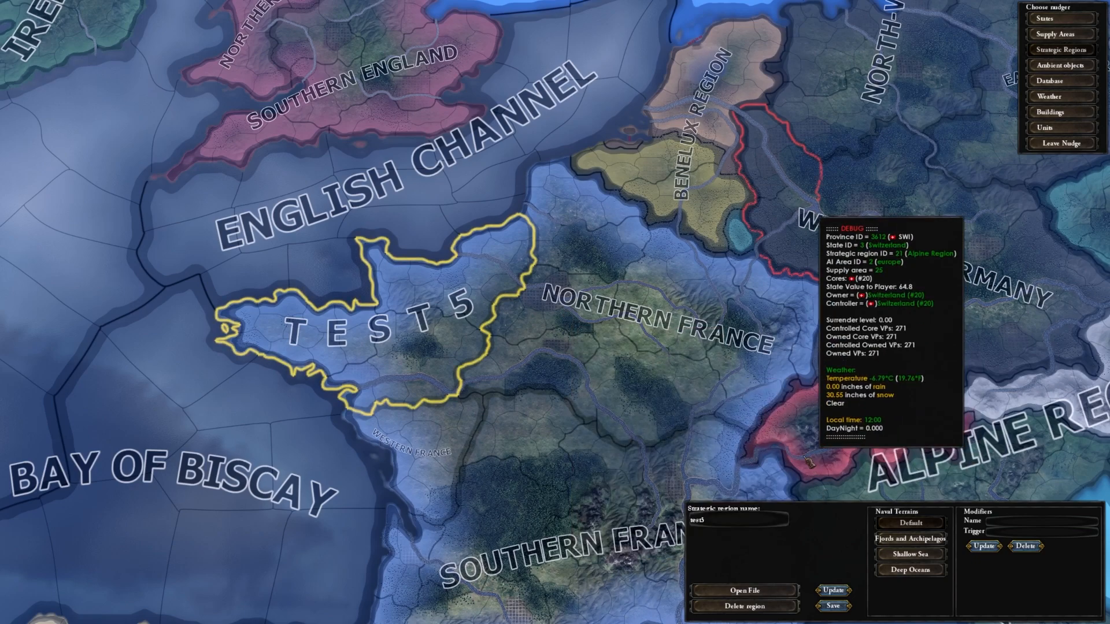
click(762, 595)
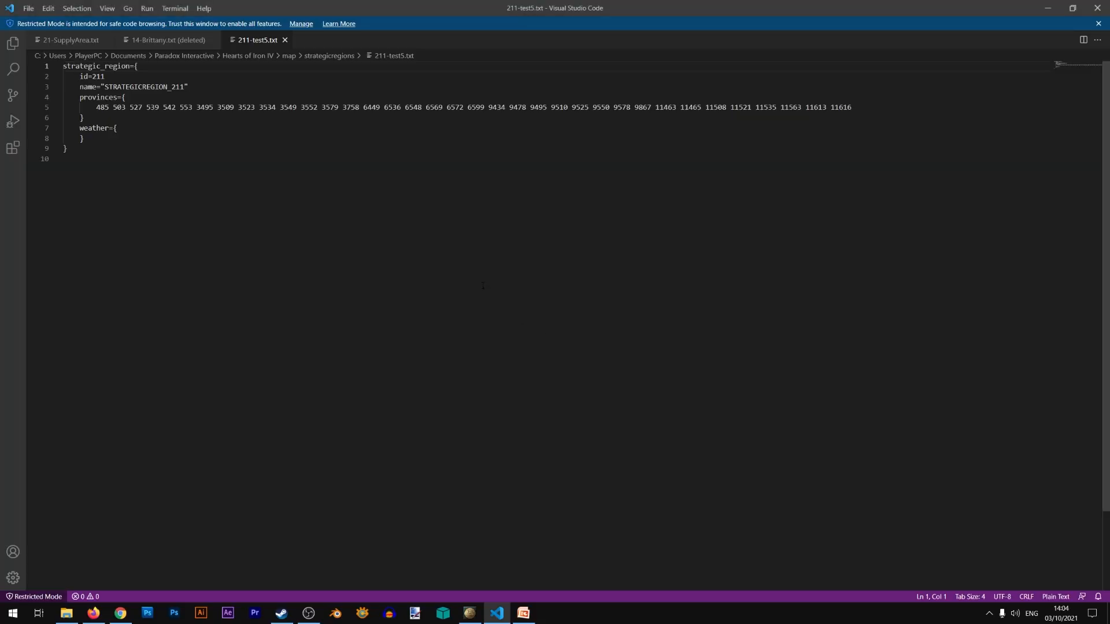
double_click(99, 108)
click(475, 607)
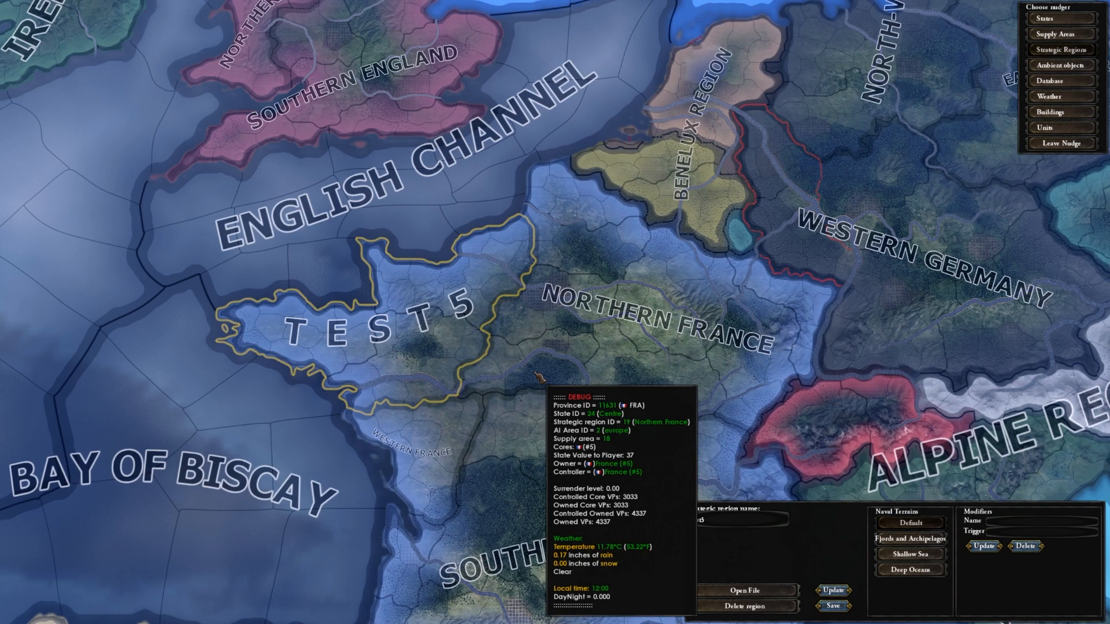
Select the test5 region, open its file again, highlight the empty weather block and return to the Nudge editor
click(539, 377)
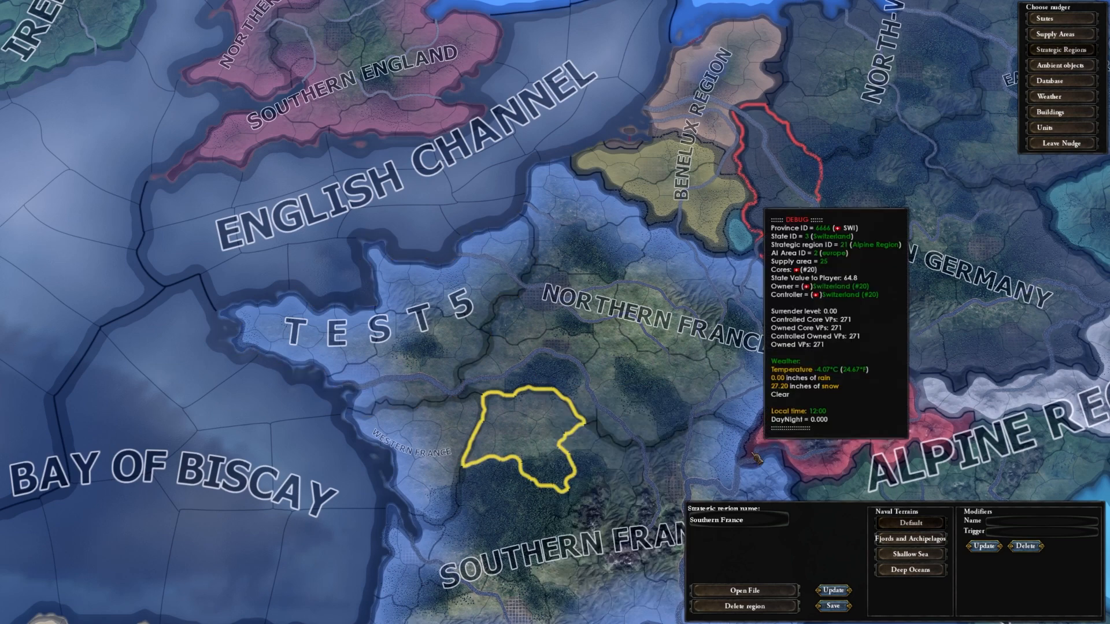
click(389, 324)
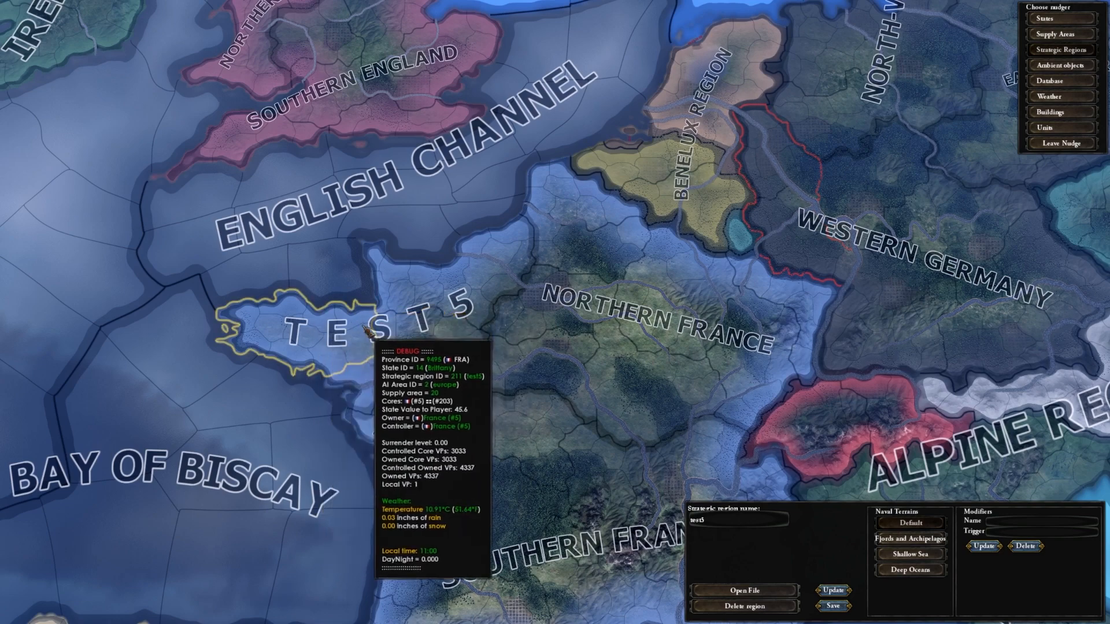
click(750, 589)
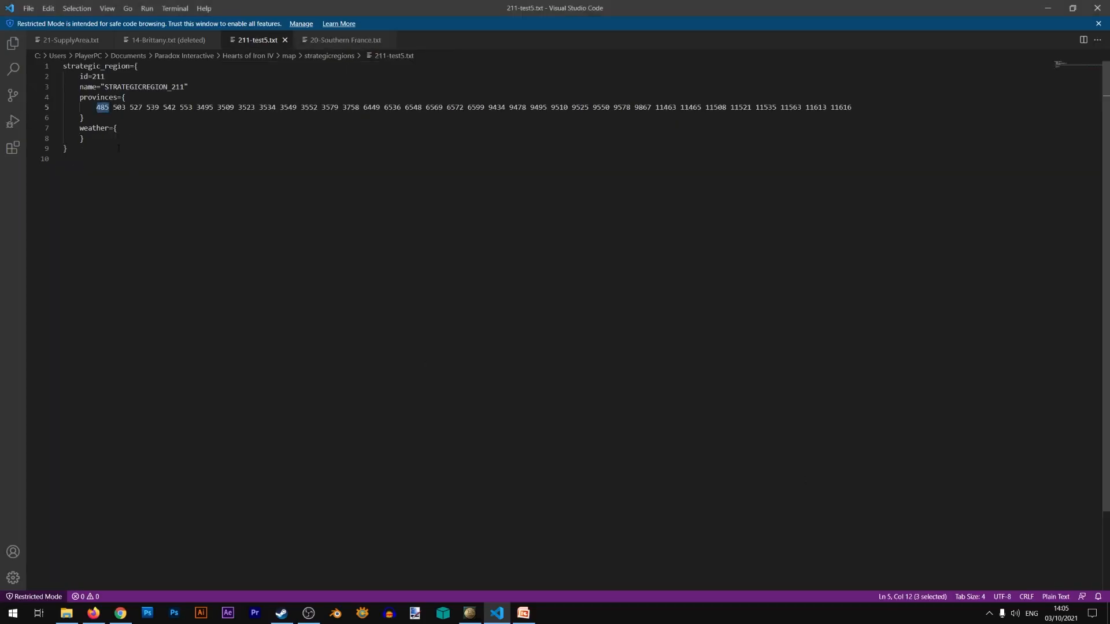
drag(116, 143, 48, 126)
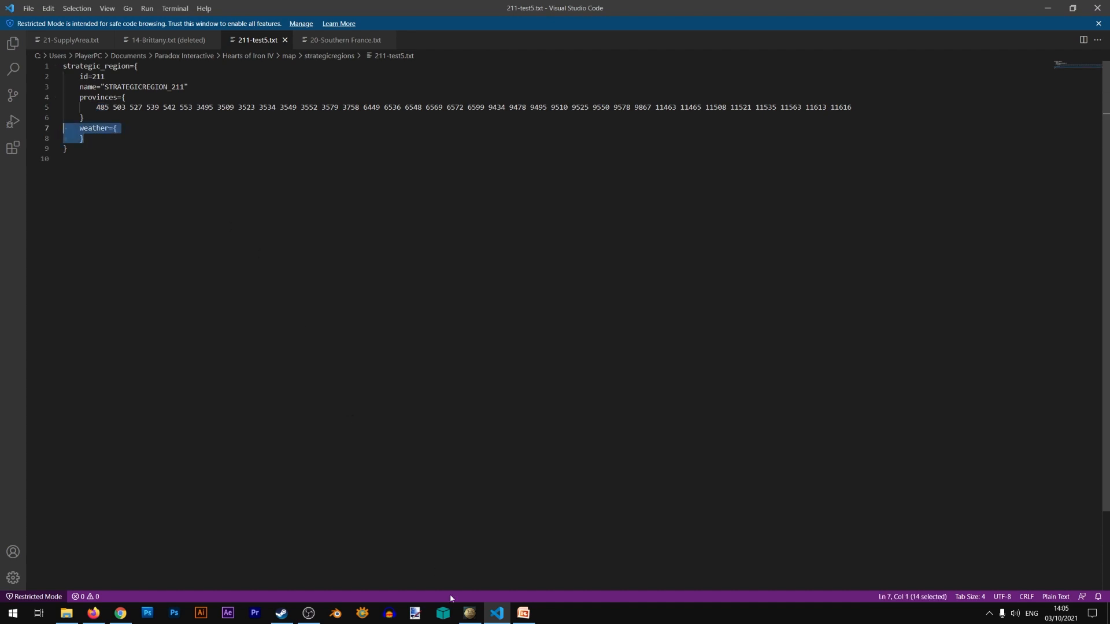
click(469, 613)
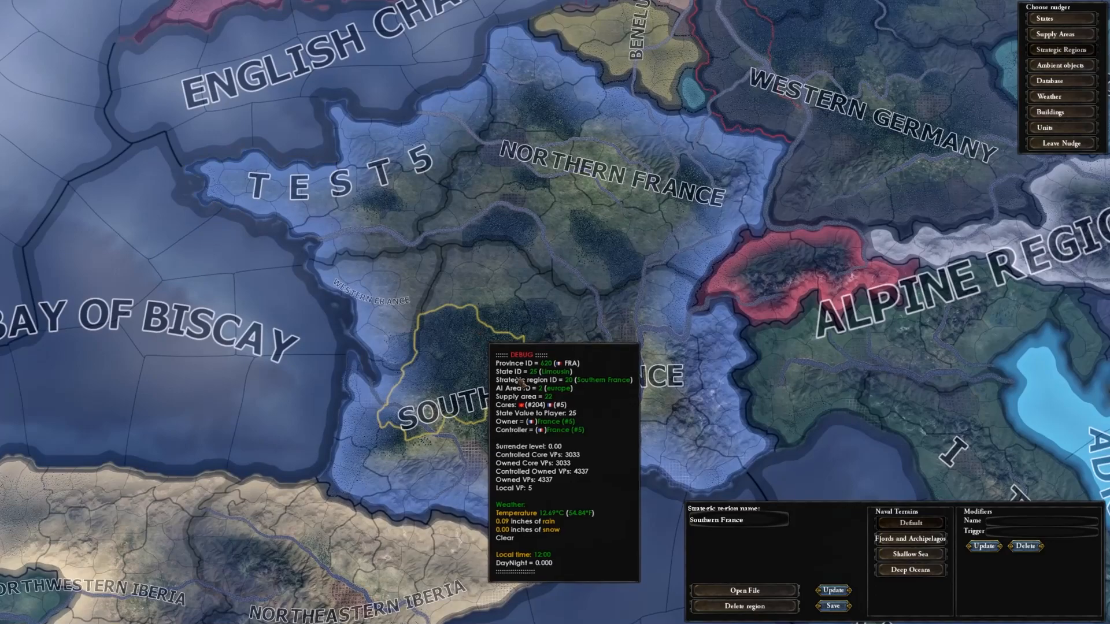
Open the Southern France region's file, compare its weather periods with the test5 file, and return to the Nudge editor
click(744, 590)
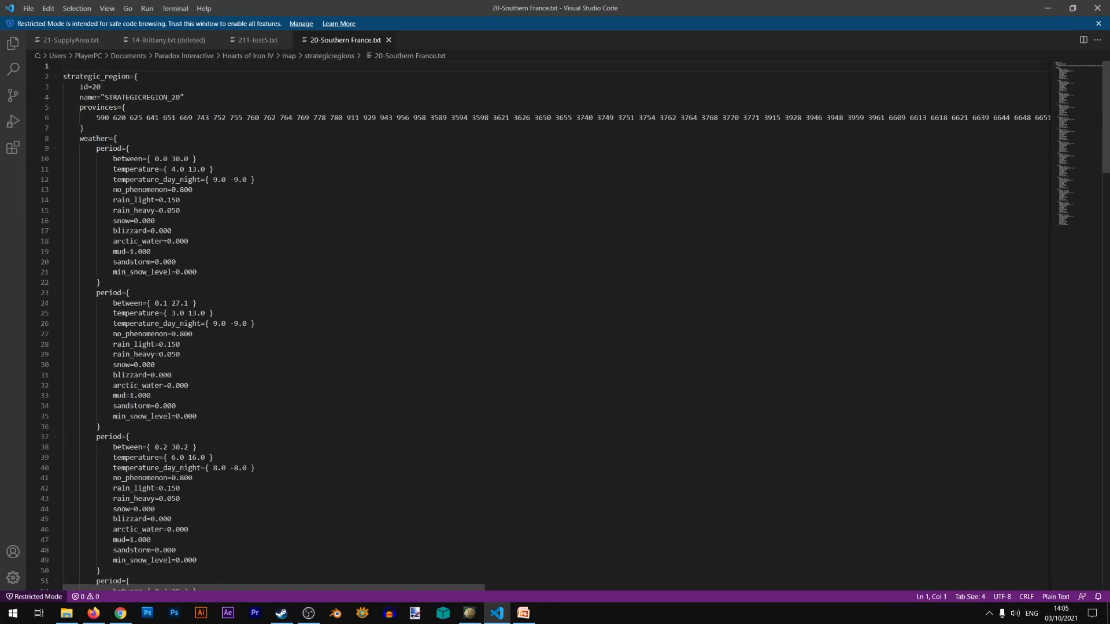
scroll(235, 229, down, 14)
scroll(234, 230, up, 12)
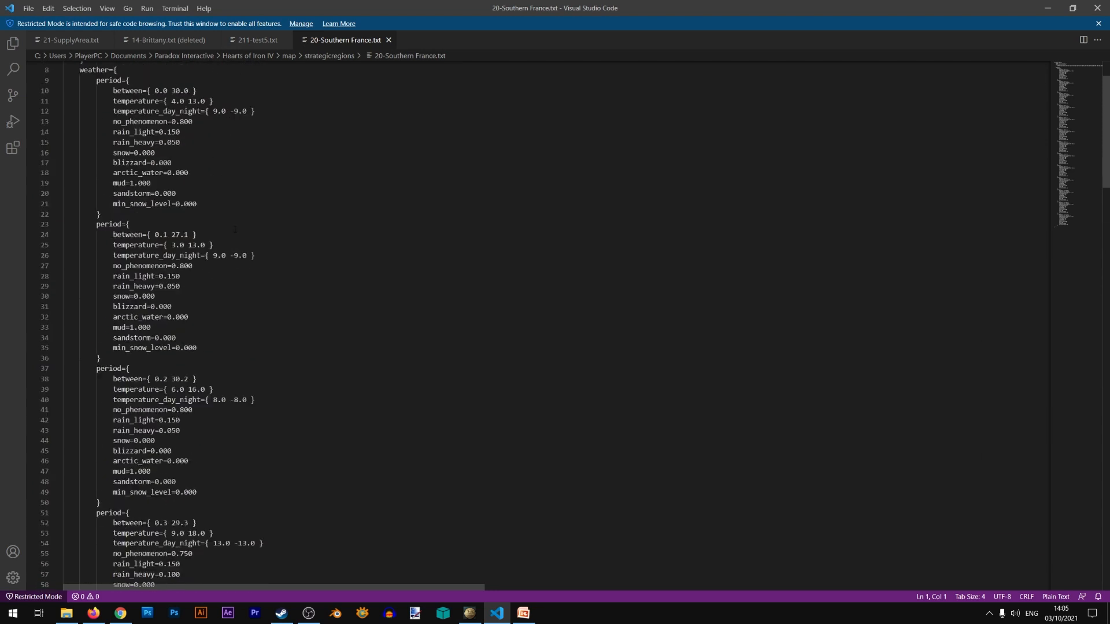
scroll(235, 229, up, 3)
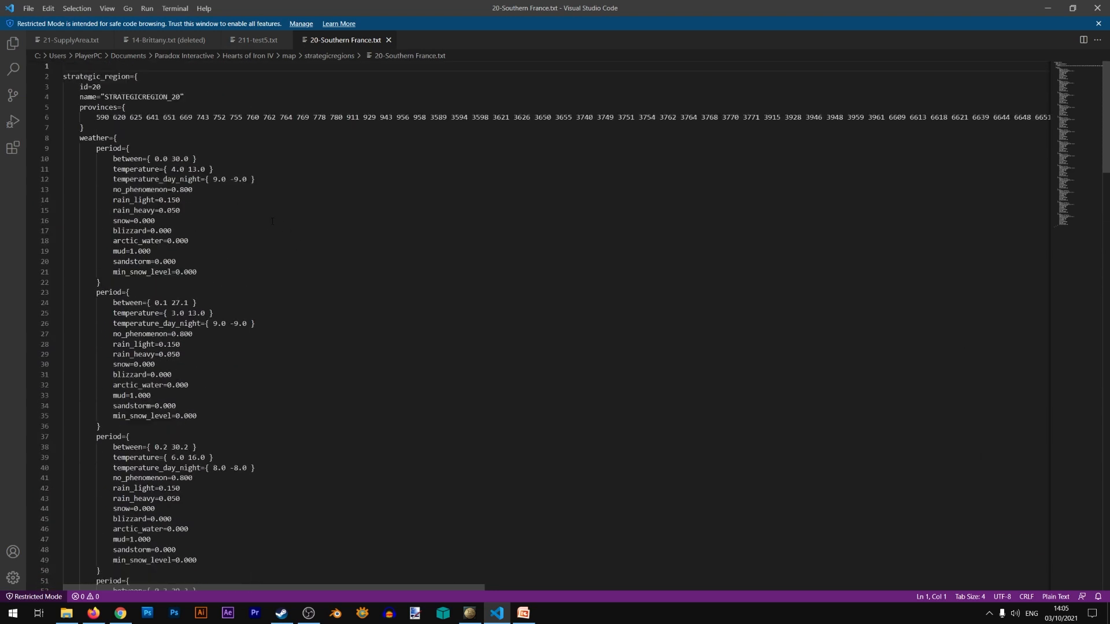
click(257, 40)
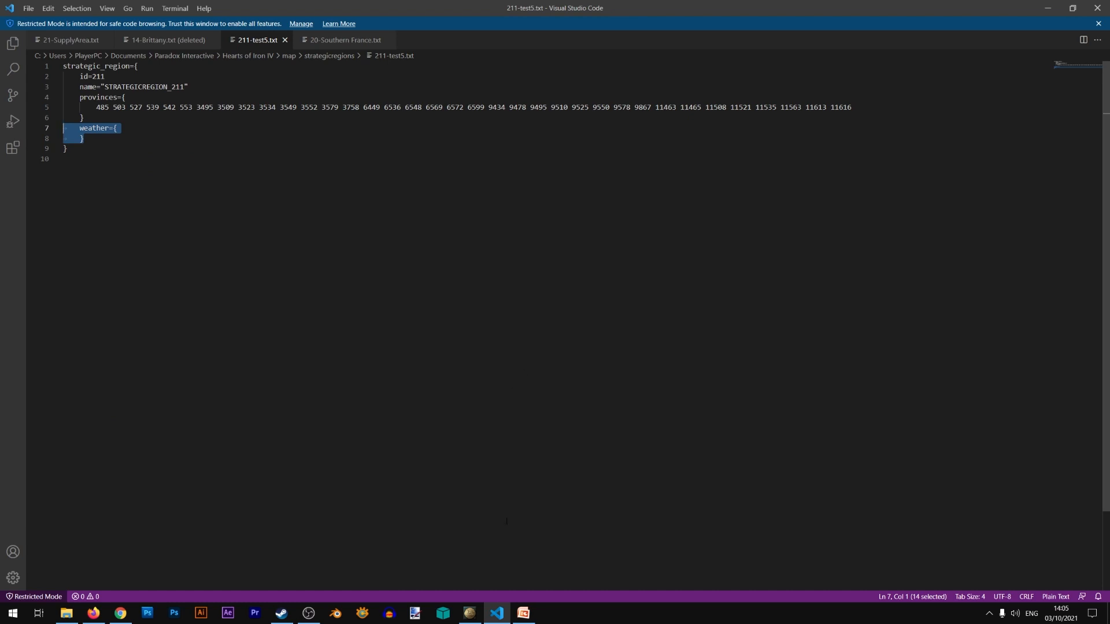
click(469, 612)
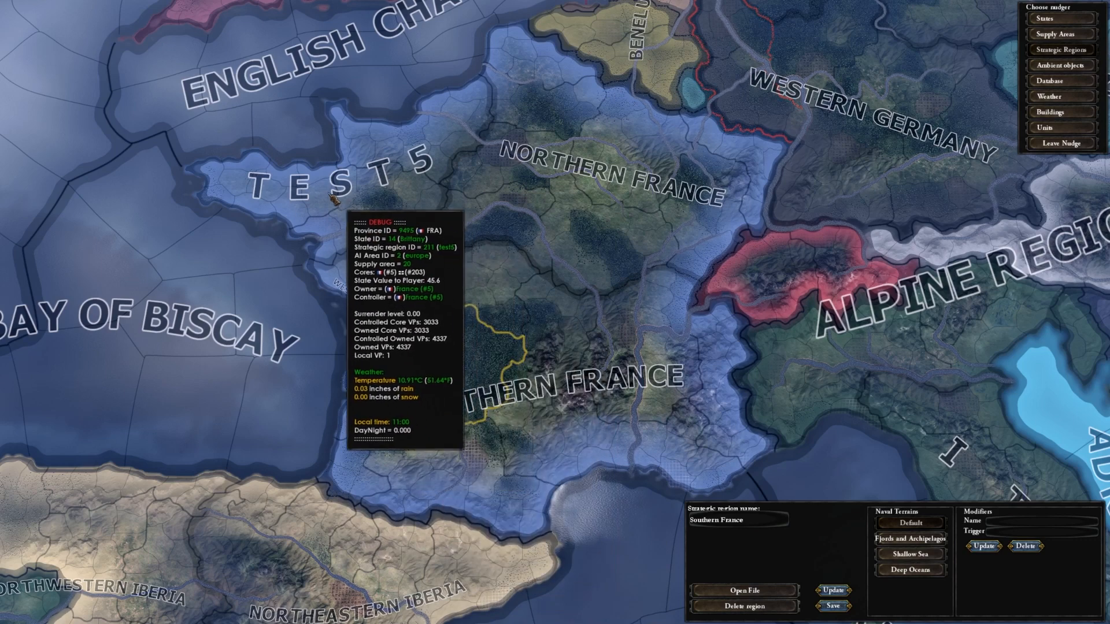
drag(337, 201, 404, 266)
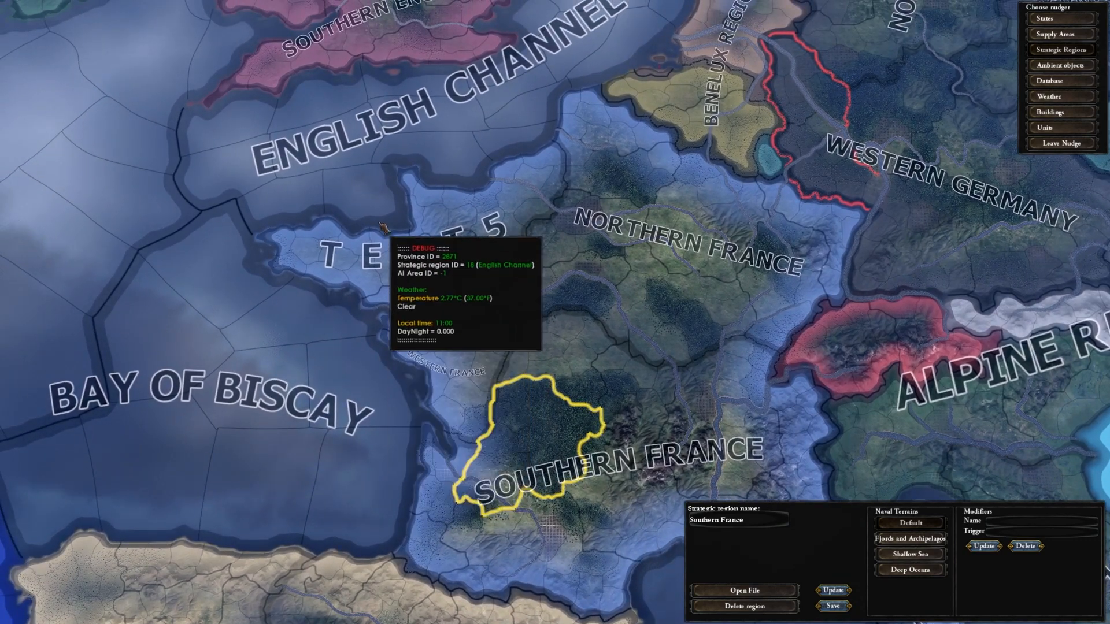
Switch to Visual Studio Code, copy the whole weather block from 20-Southern France.txt and paste it over the empty weather block in 211-test5.txt
key(alt+Tab)
click(315, 40)
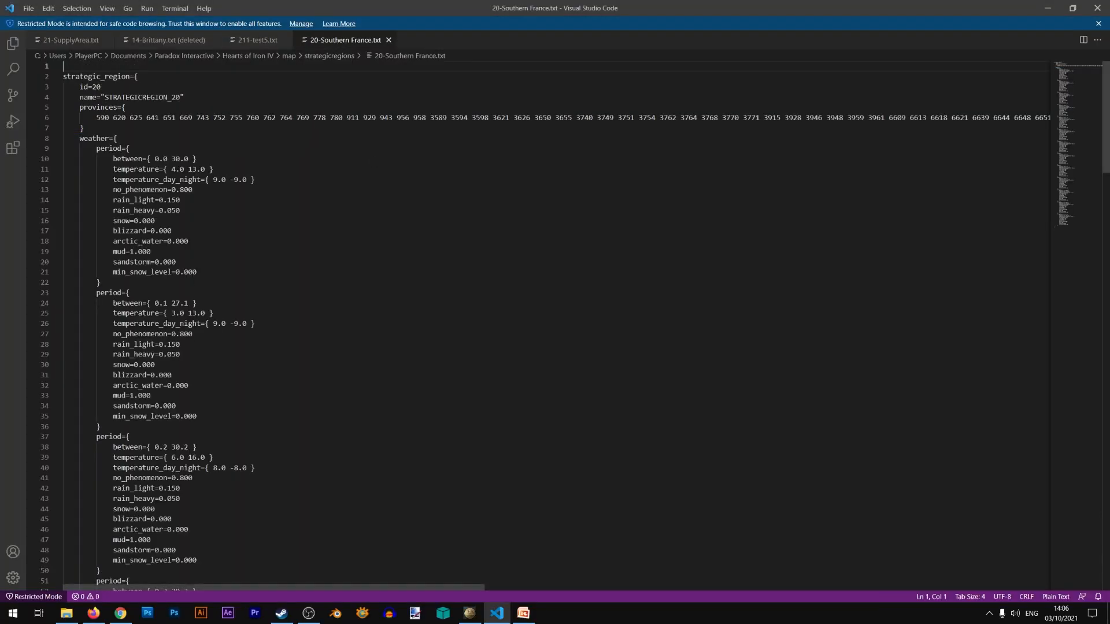
click(122, 137)
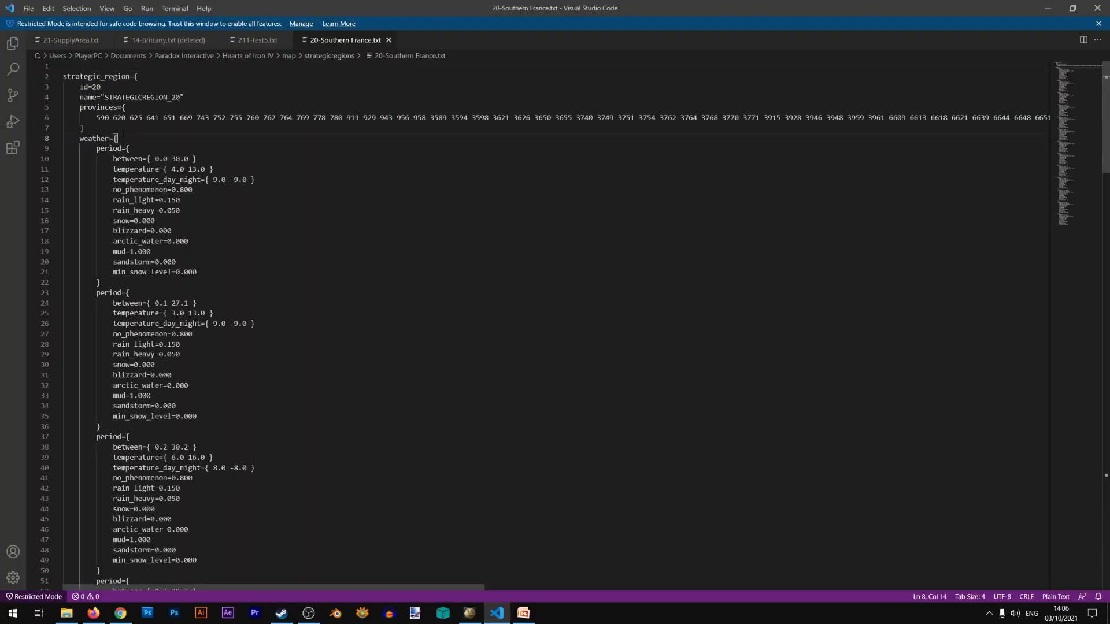
scroll(132, 142, down, 20)
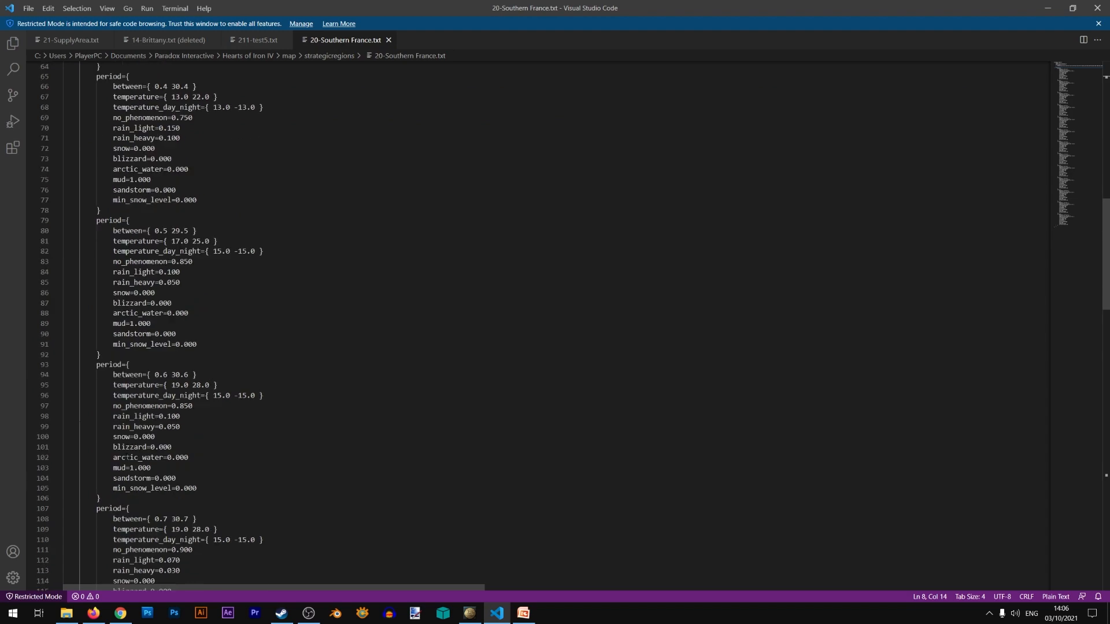
scroll(128, 289, down, 20)
scroll(128, 289, up, 4)
click(85, 316)
scroll(85, 312, up, 20)
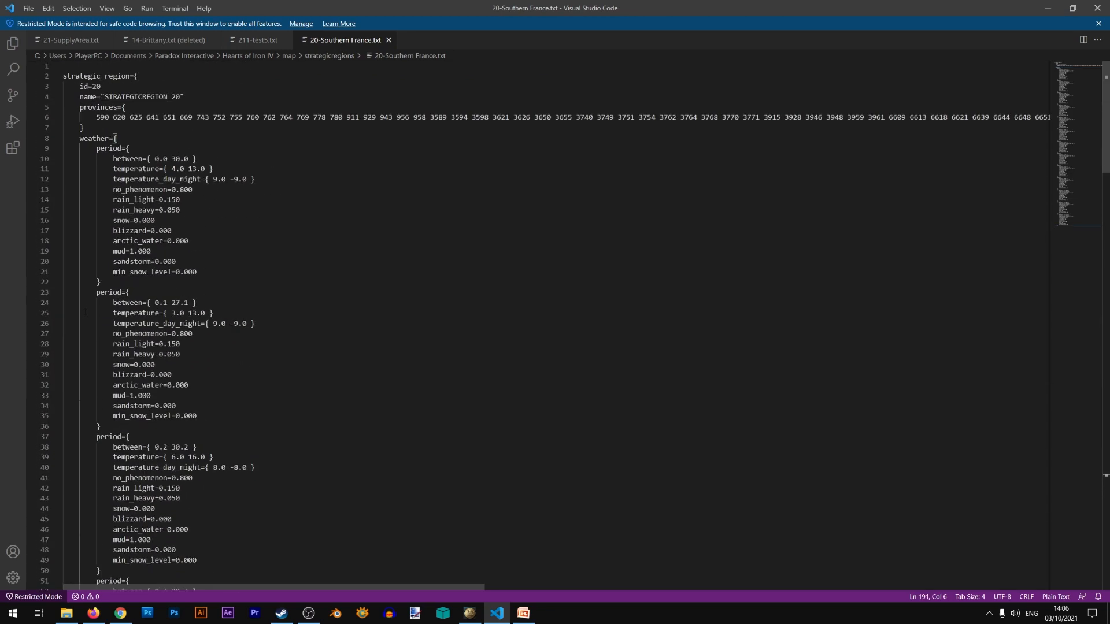
shift+click(64, 139)
click(257, 40)
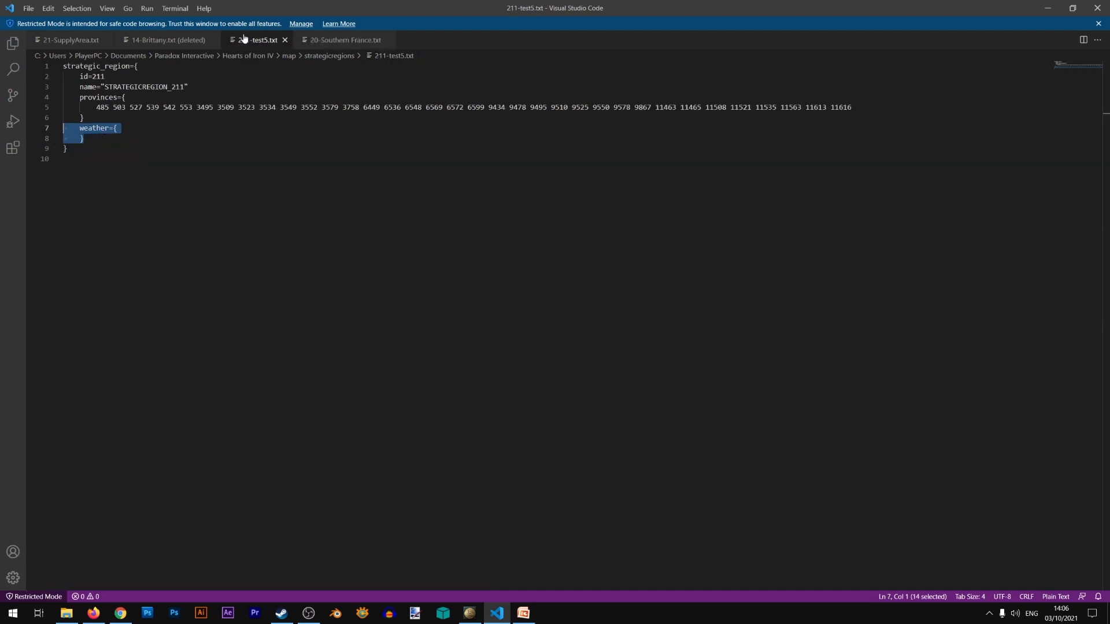
key(ctrl+v)
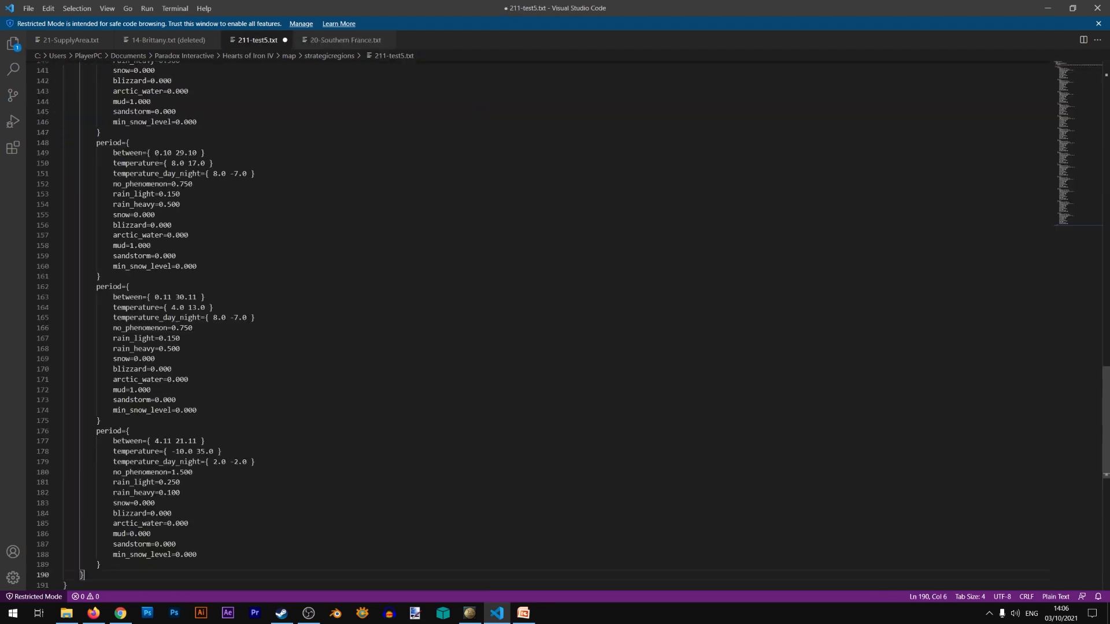
Review the pasted weather periods in 211-test5.txt and return to the Nudge editor
scroll(200, 216, up, 20)
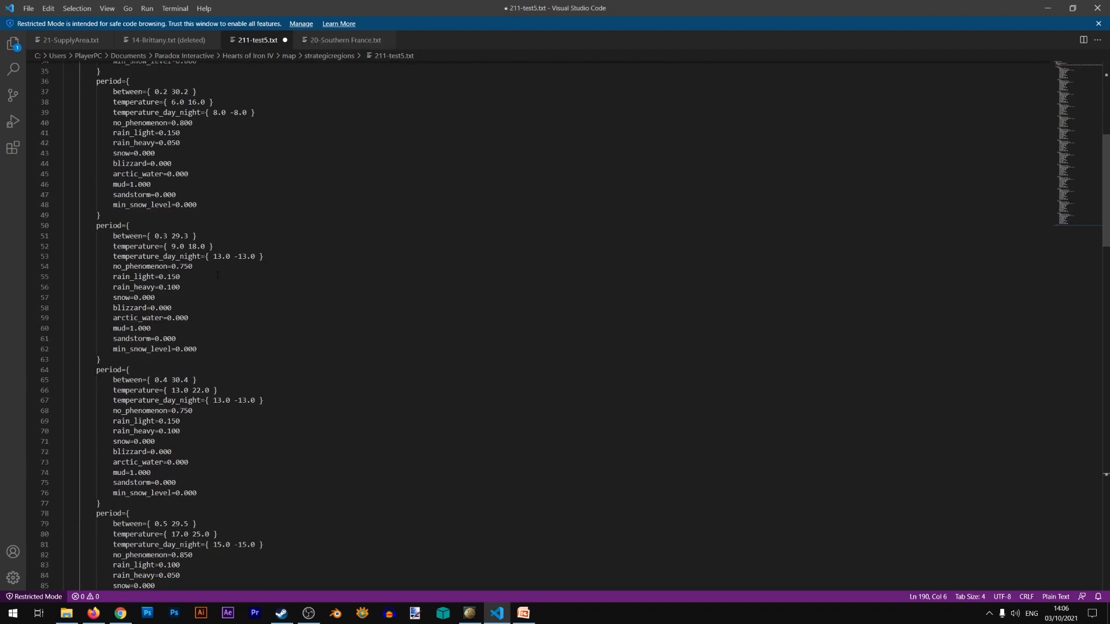
click(470, 613)
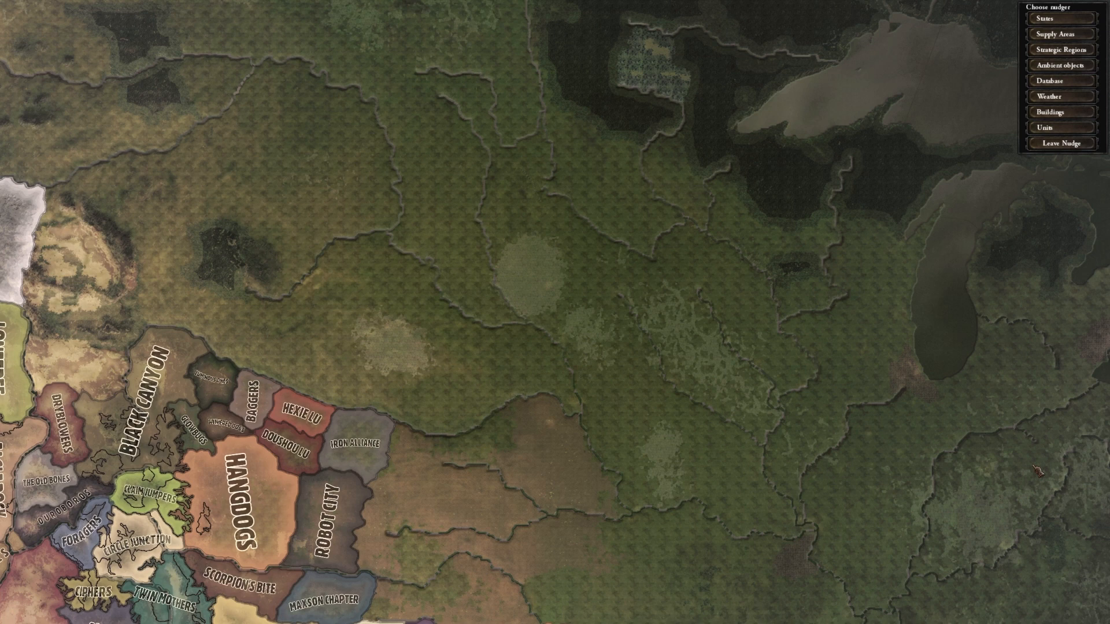
Open the ambient objects nudger and select the Lucky 38 tower object on the map
click(1063, 68)
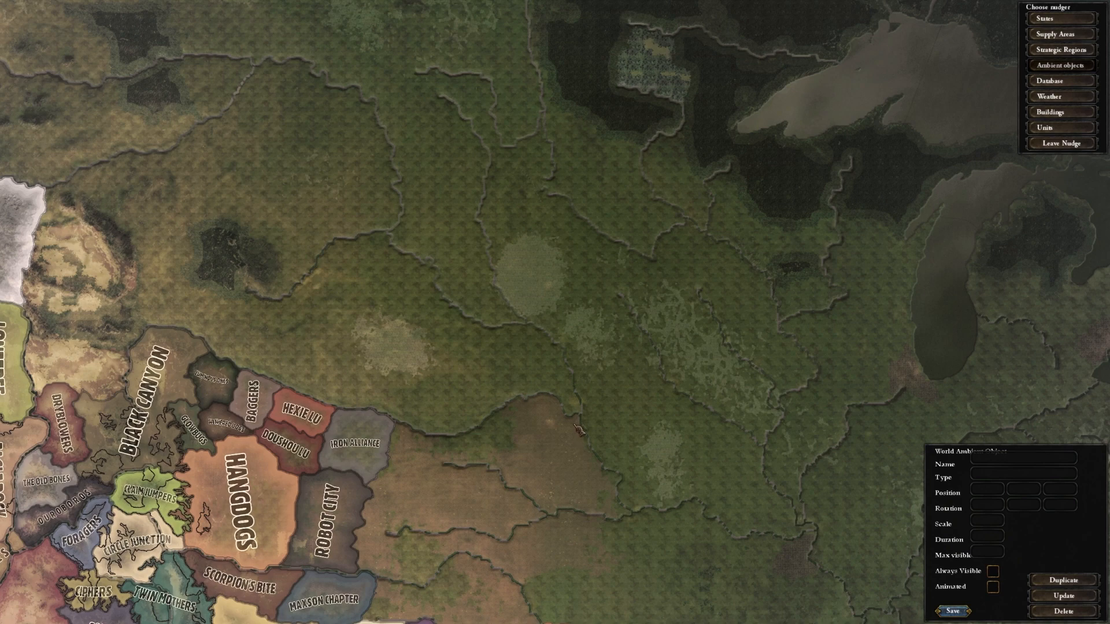
scroll(578, 429, down, 5)
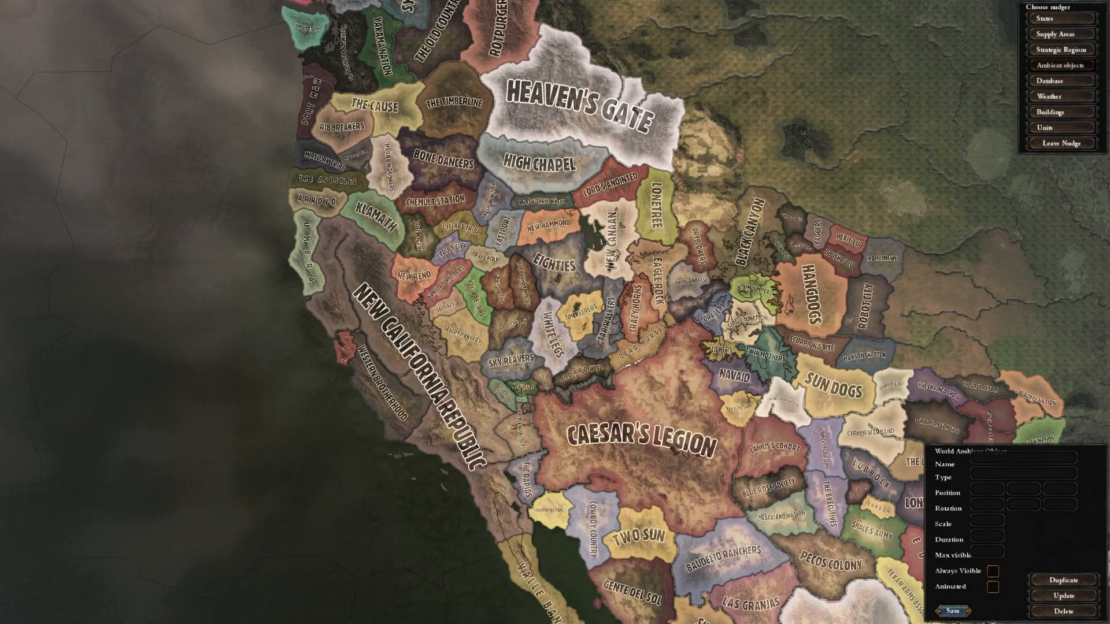
scroll(668, 446, up, 5)
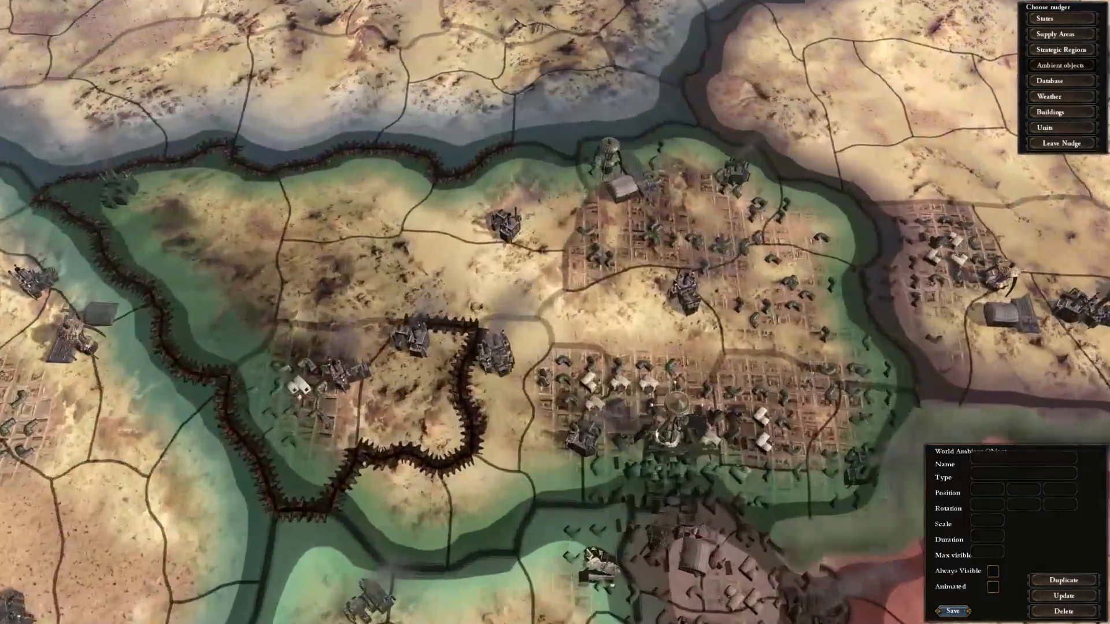
click(714, 414)
scroll(575, 379, up, 2)
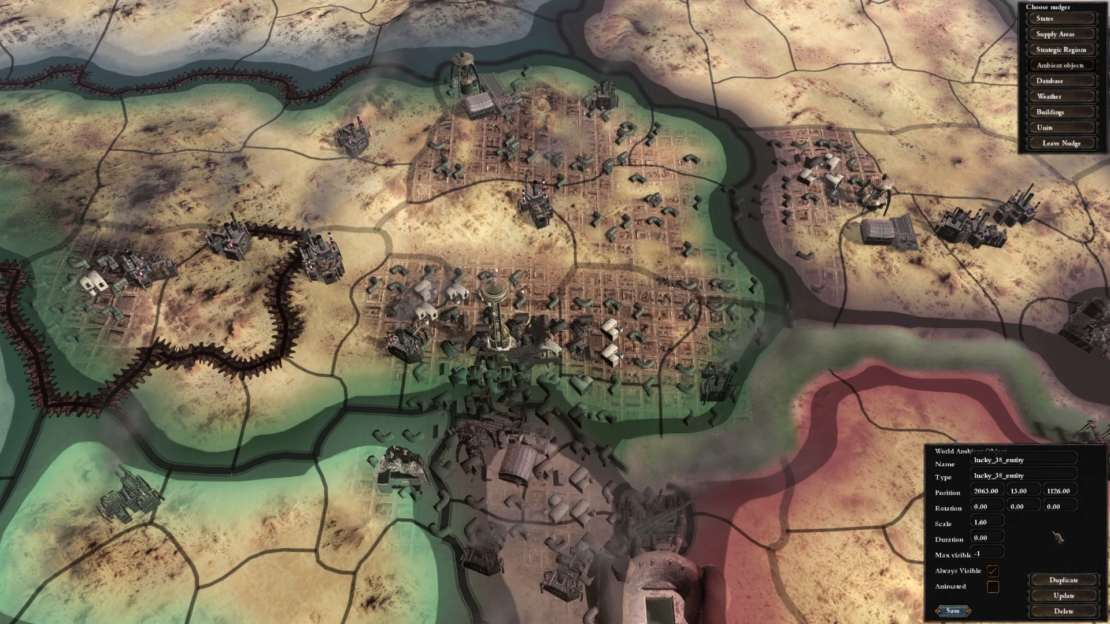
Set the lucky_38_entity object's scale to 5.60, update it, and examine the tower on the map
key(Left)
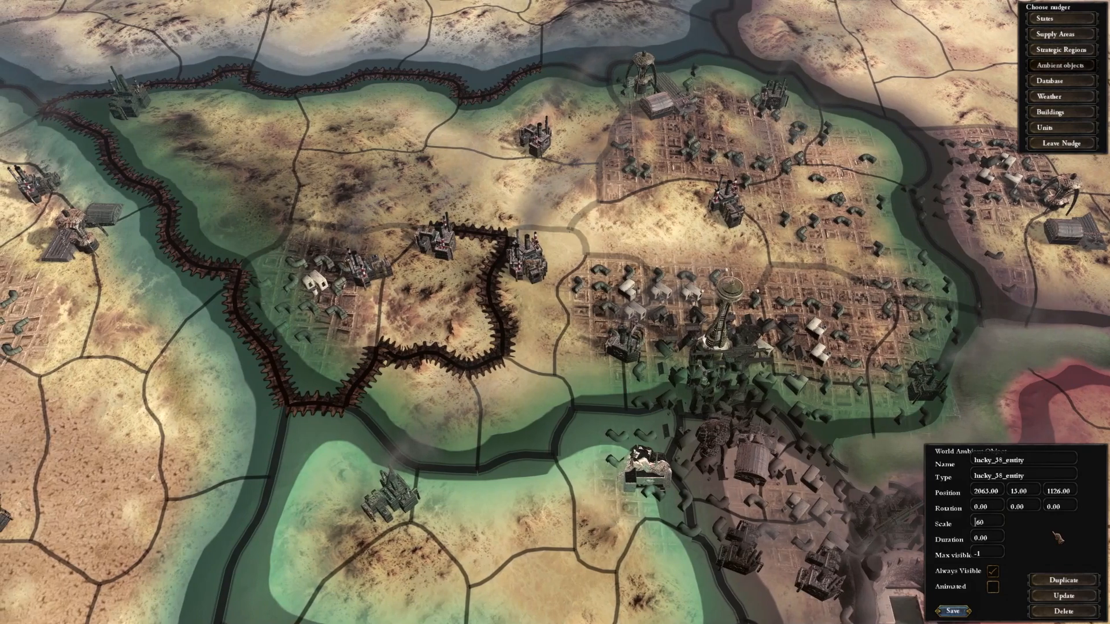
key(Right)
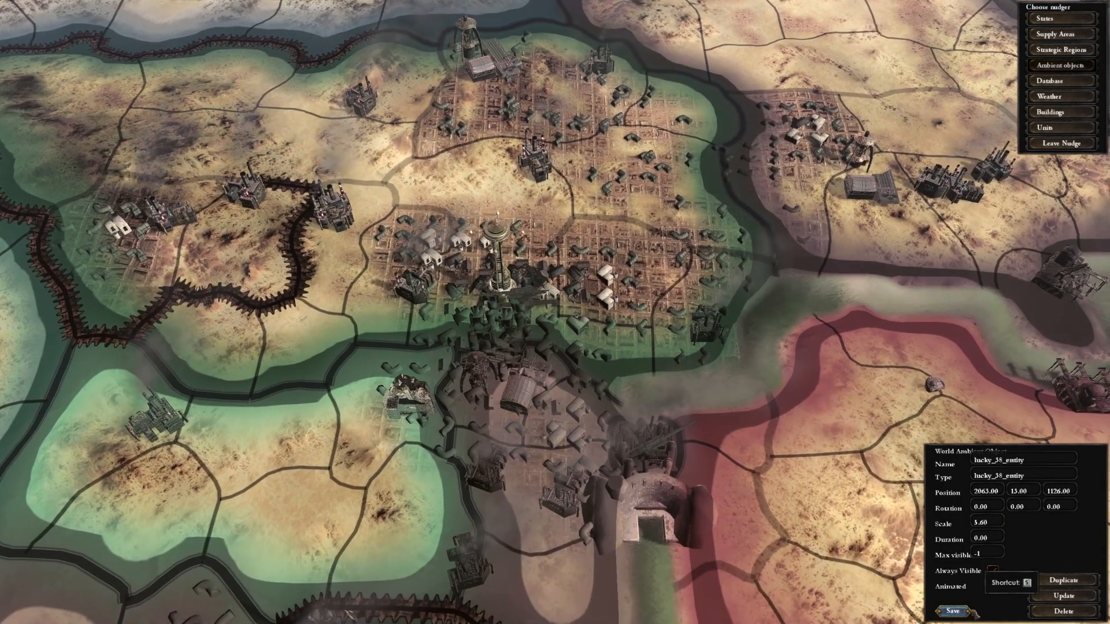
click(1032, 595)
scroll(664, 374, down, 5)
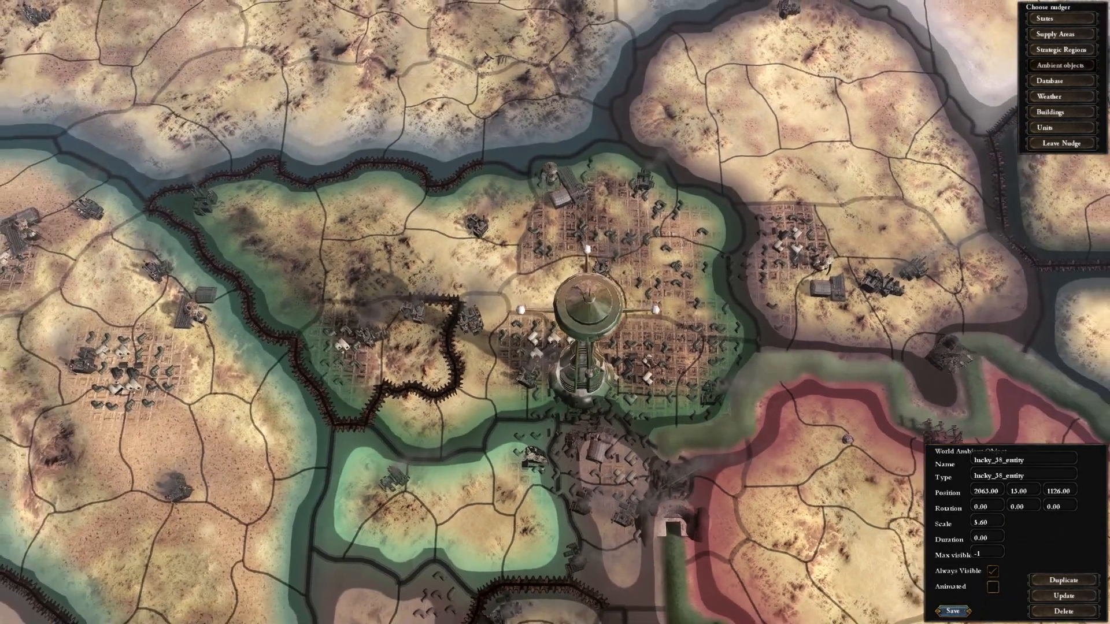
scroll(663, 370, up, 5)
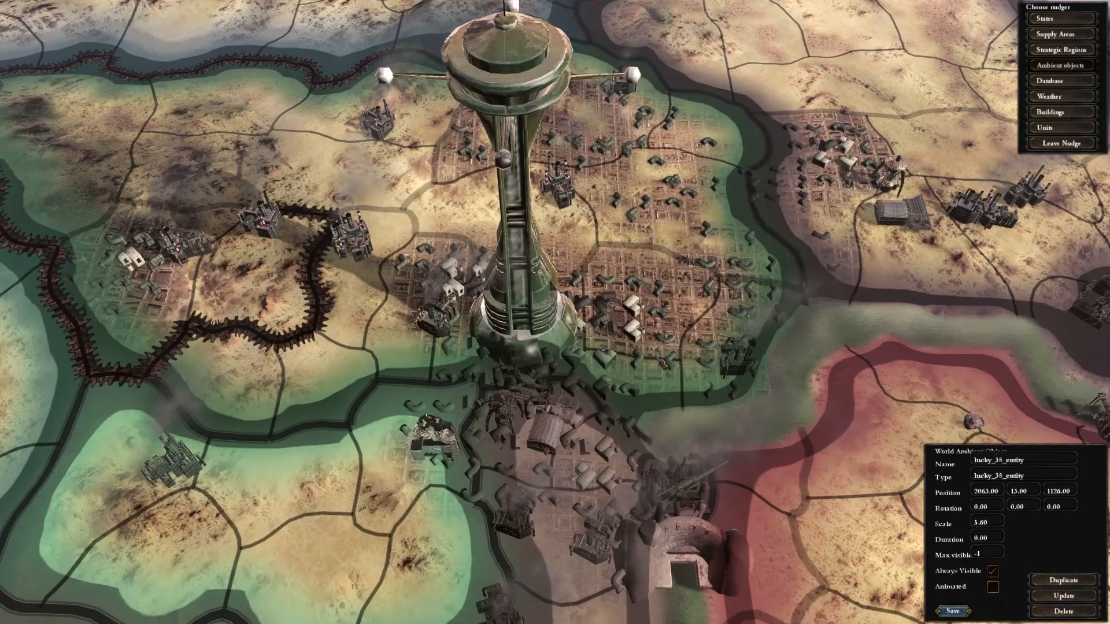
scroll(697, 370, down, 3)
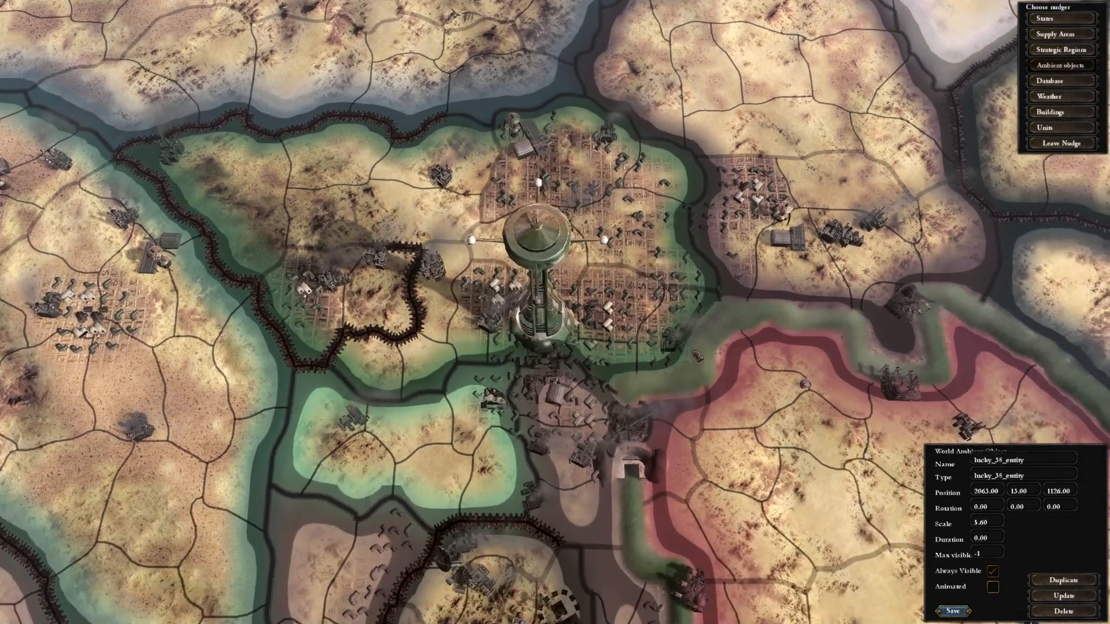
scroll(696, 356, up, 4)
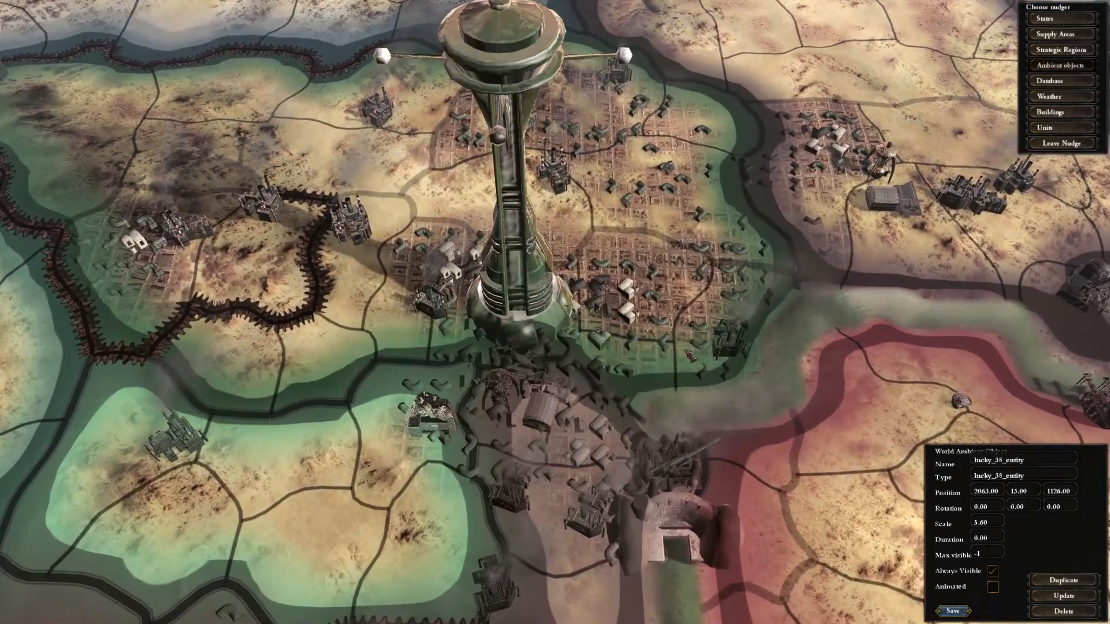
scroll(688, 376, down, 5)
scroll(683, 385, up, 3)
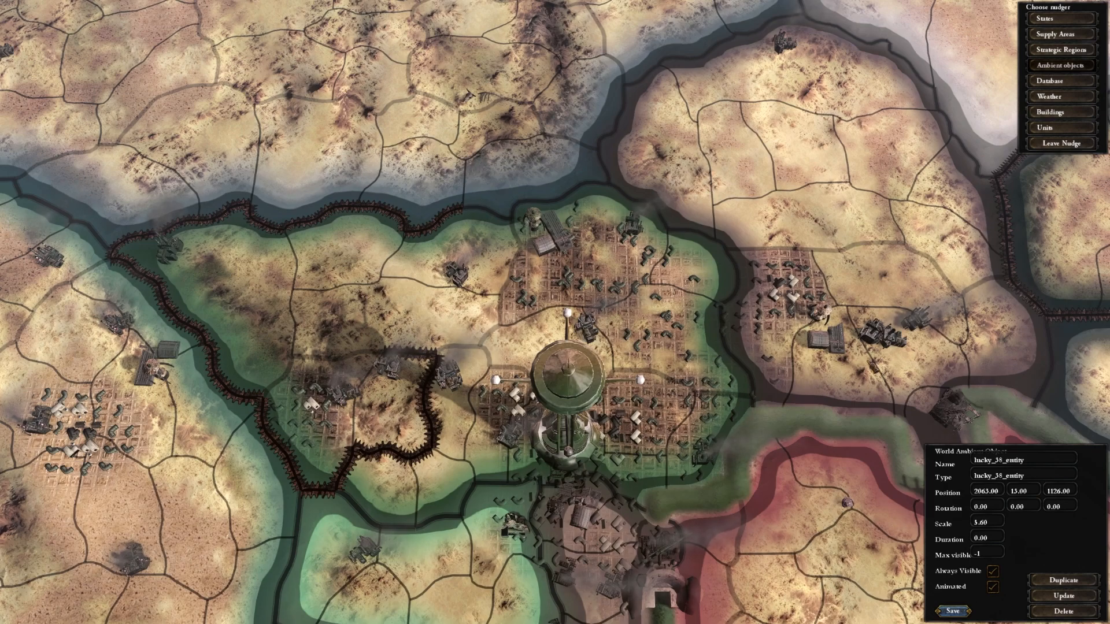
Switch to the Database nudger and open definition.csv from the Hearts of Iron IV map folder
click(1066, 81)
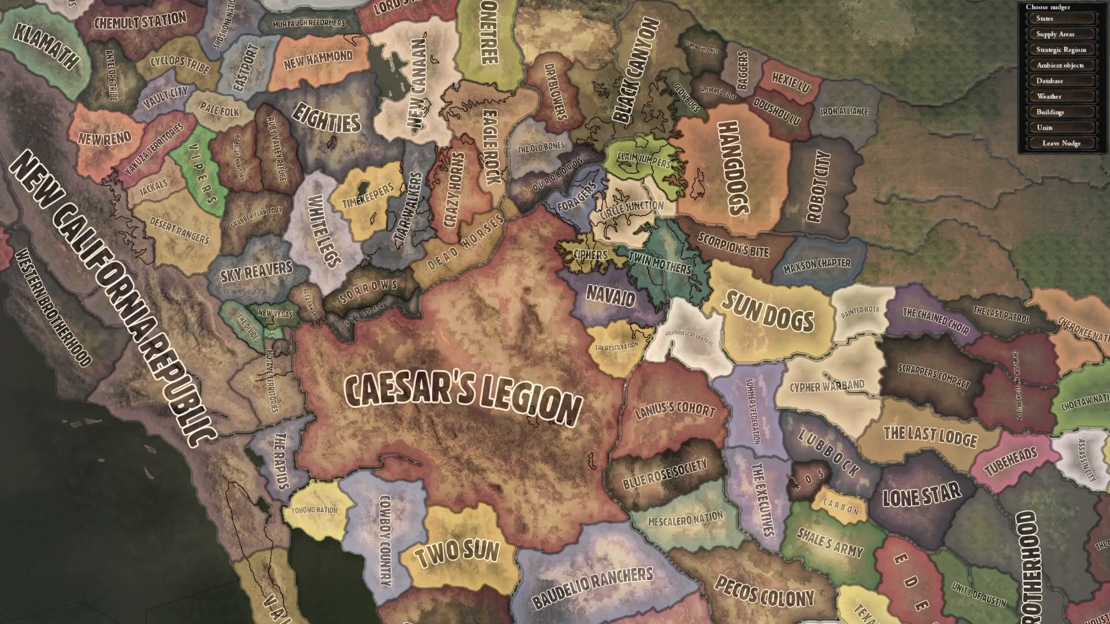
click(1078, 84)
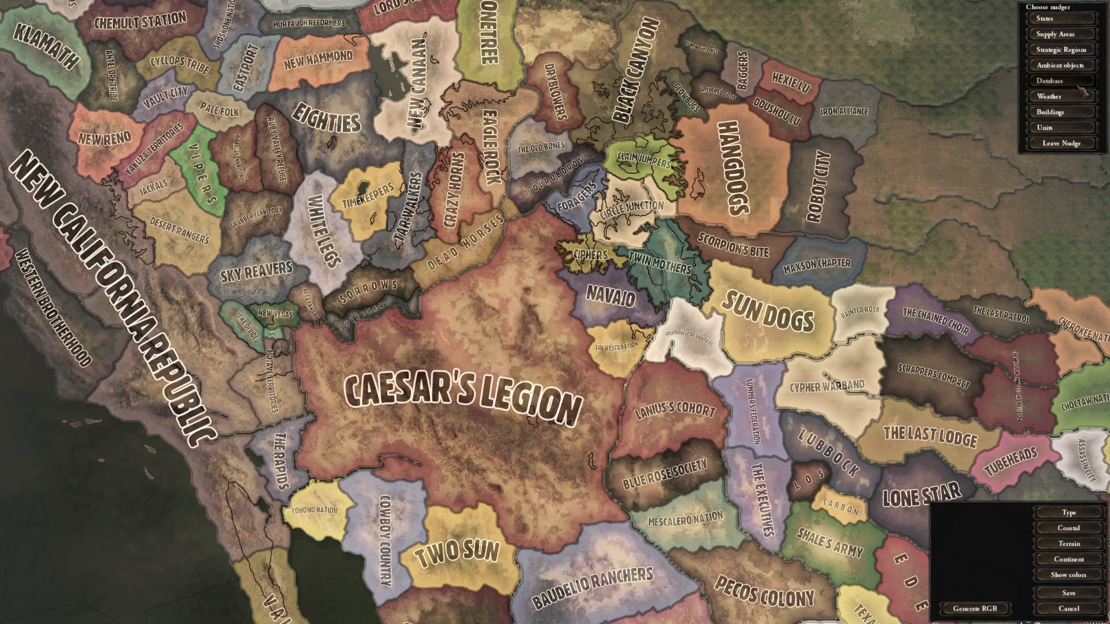
mouse_move(832, 269)
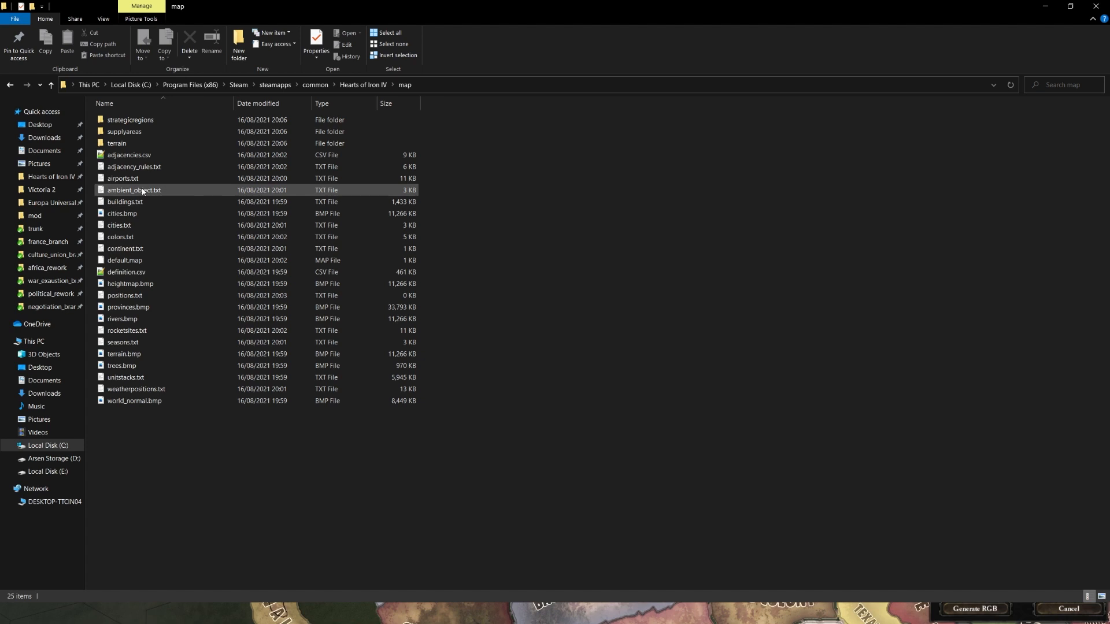
click(140, 274)
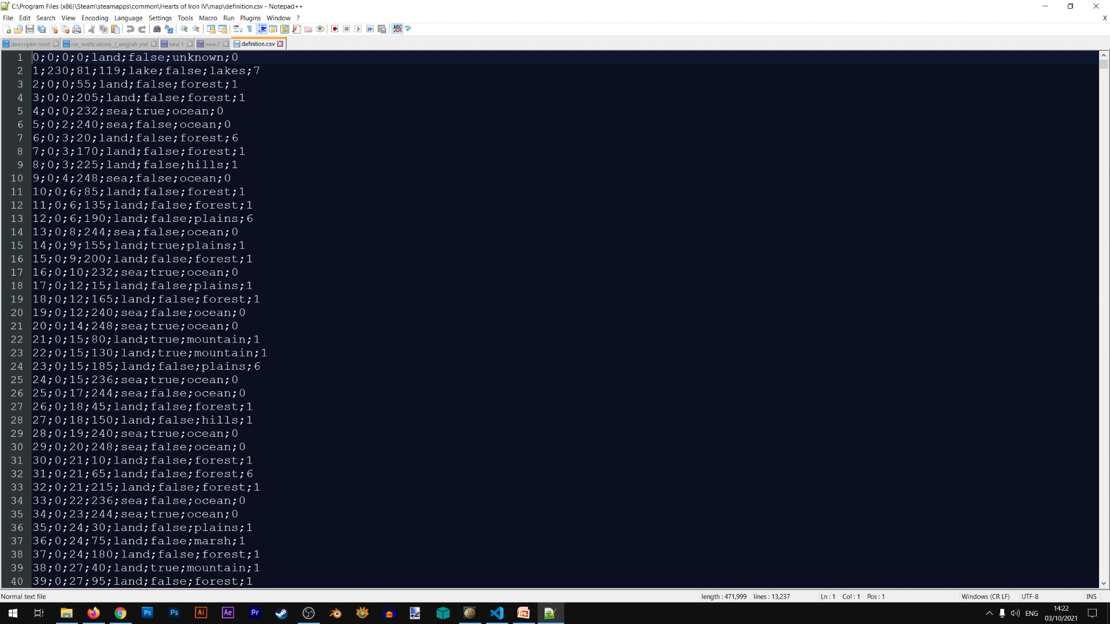
Change the coastal value of province 2 to true in definition.csv and save the file
double_click(146, 84)
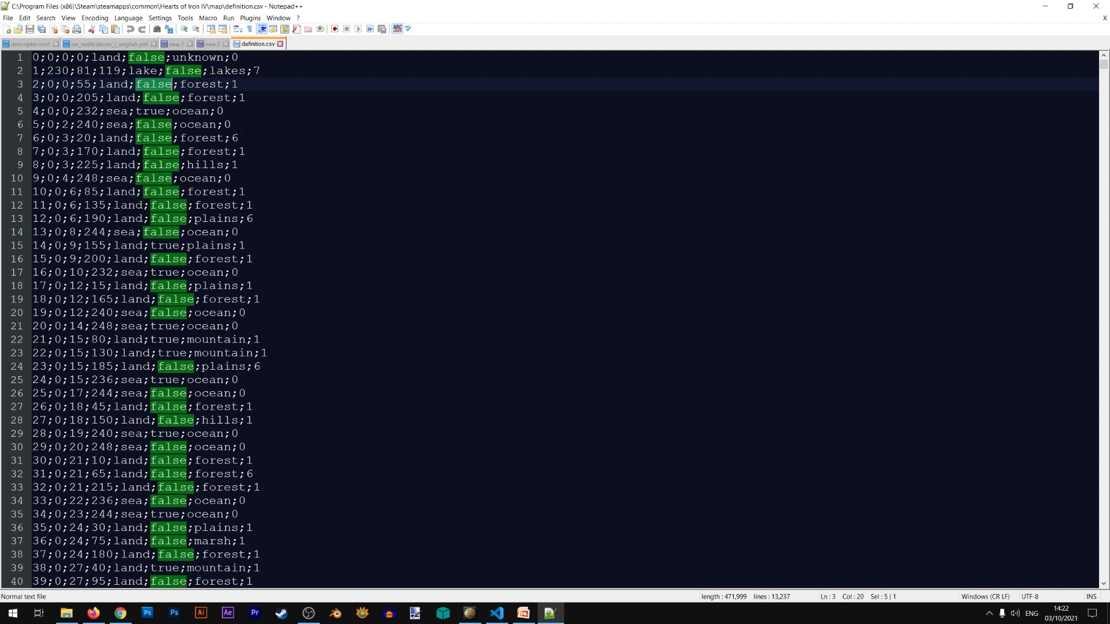
text(tue)
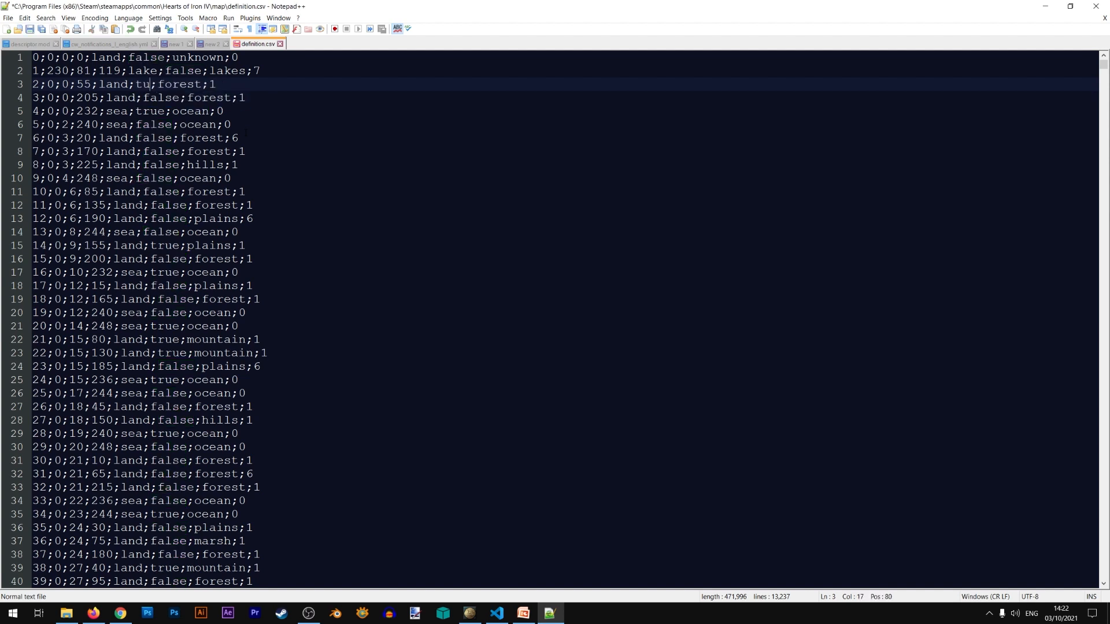
key(BackSpace)
key(BackSpace)
text(rue)
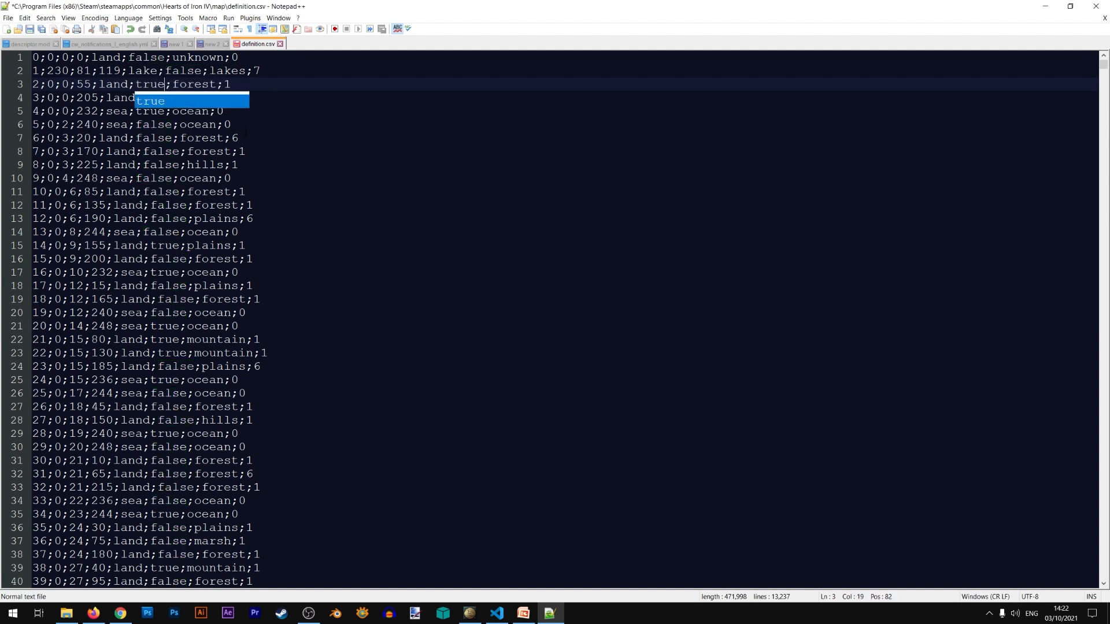
key(ctrl+s)
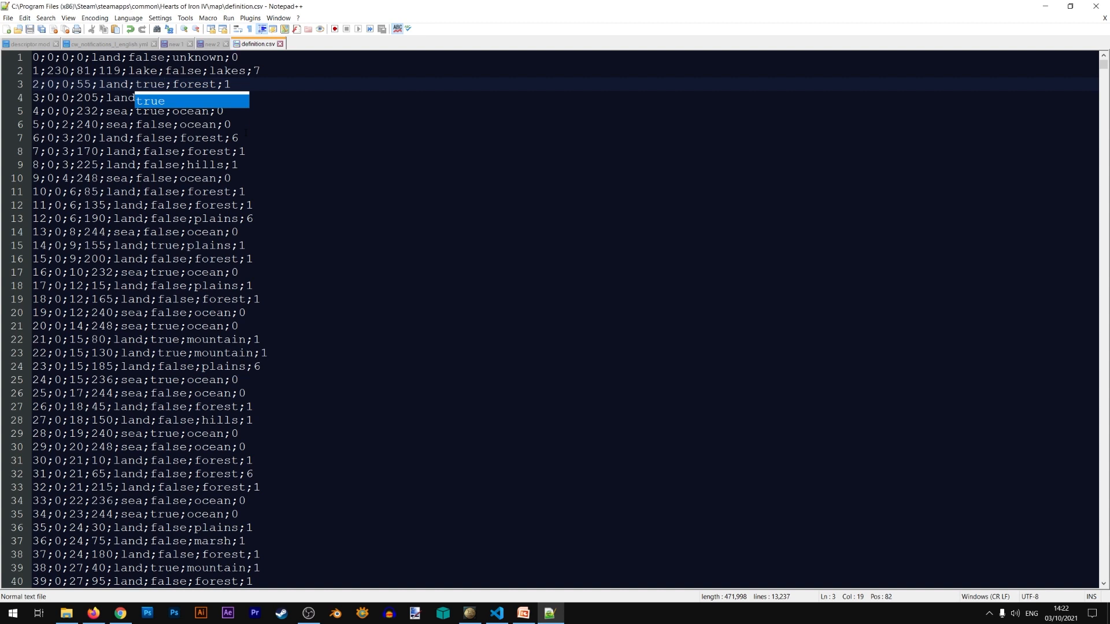
Undo the edit to province 2's coastal value and save definition.csv again
key(Escape)
key(ctrl+z)
key(ctrl+z)
key(ctrl+z)
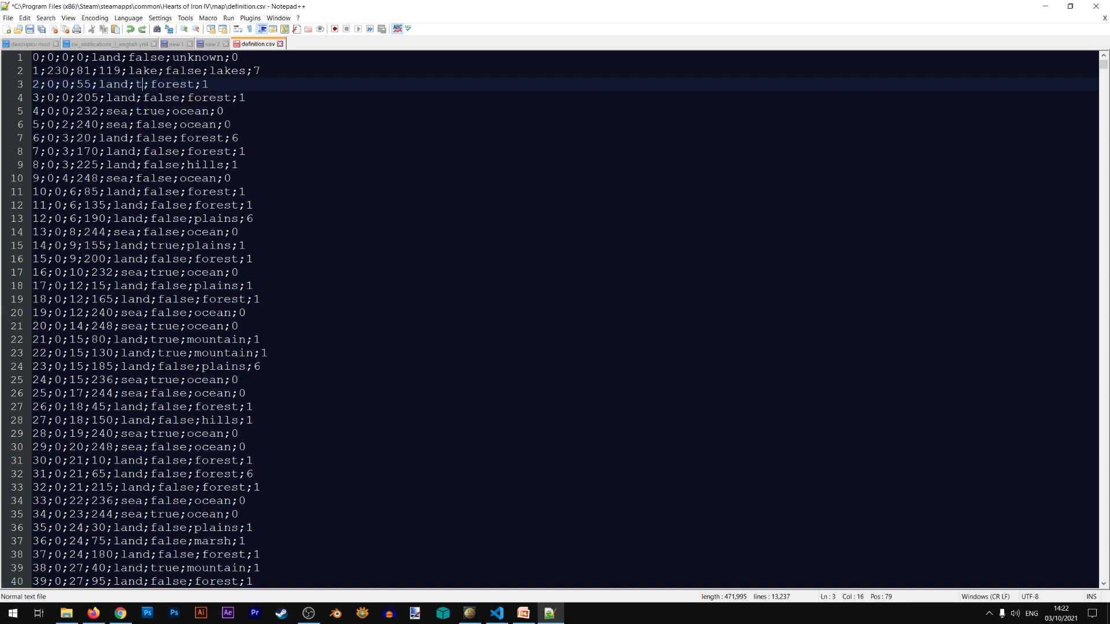
key(ctrl+s)
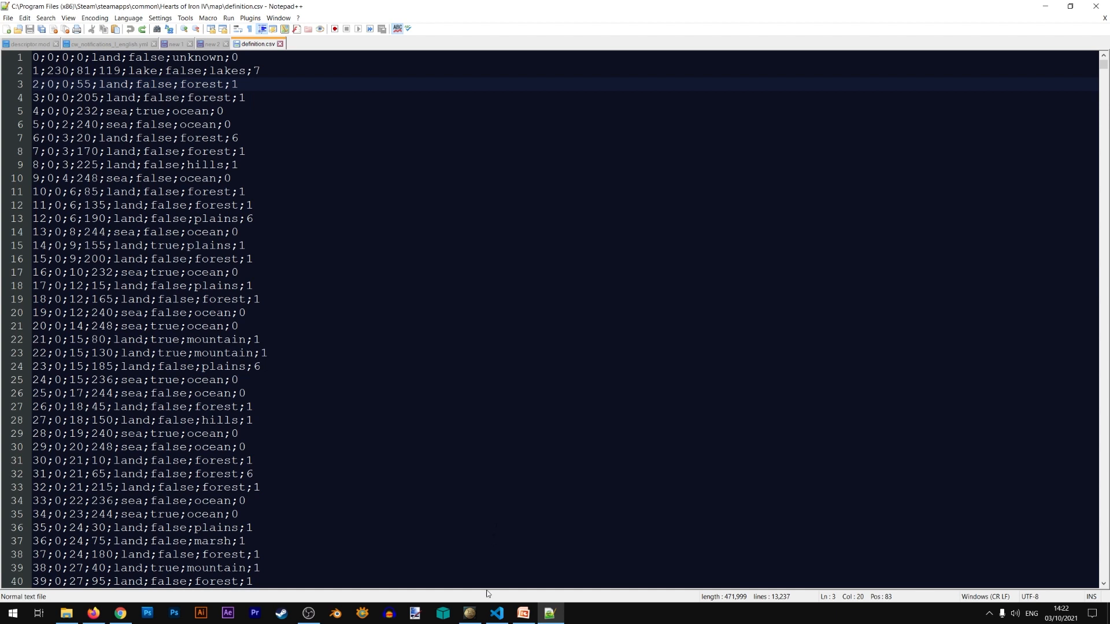
Return to the Nudge editor and generate a new RGB colour in the Database nudger
click(470, 612)
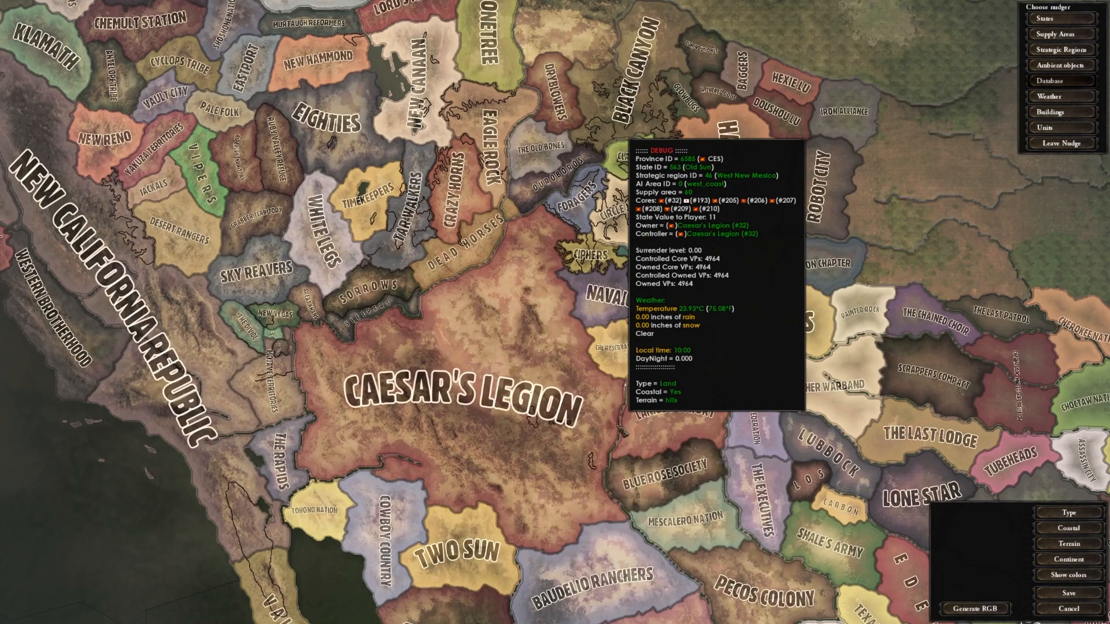
drag(607, 427, 574, 426)
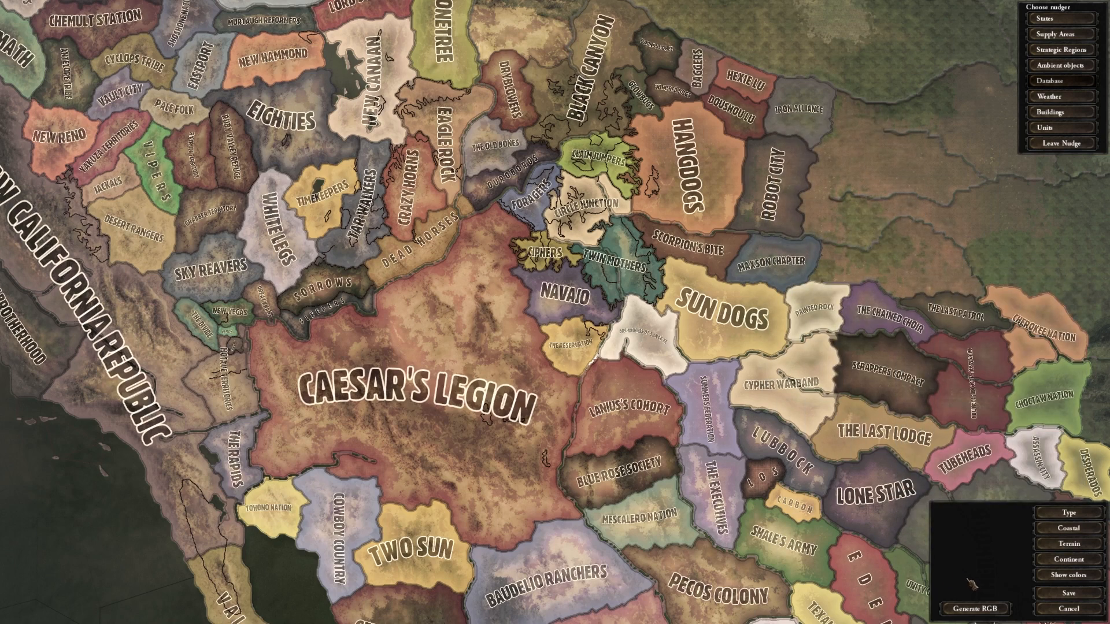
click(1001, 611)
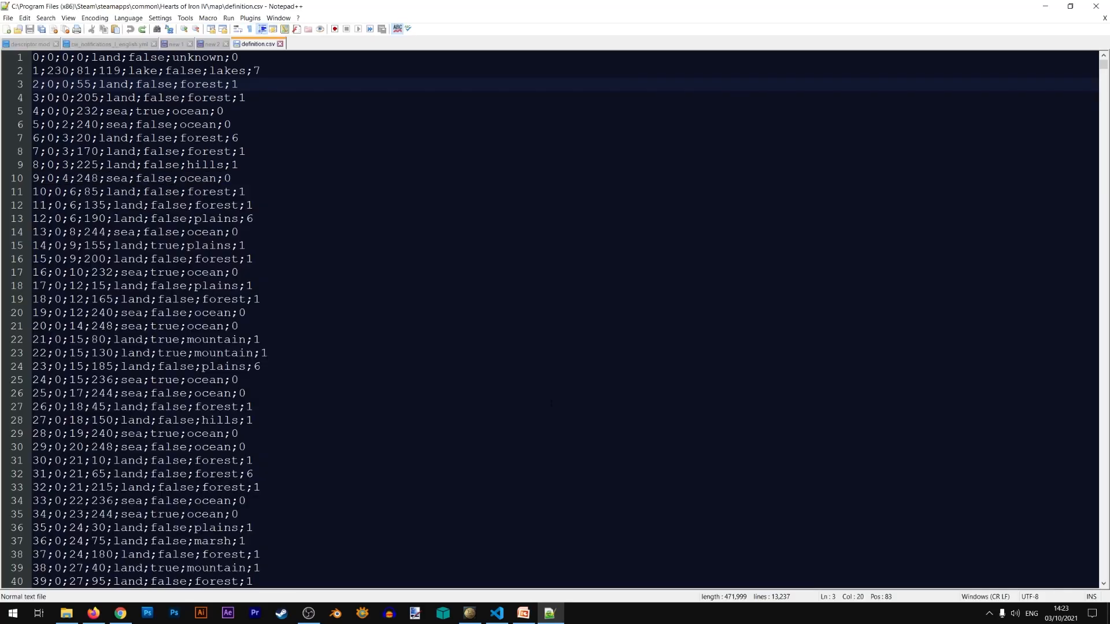
Examine the province 1 line in definition.csv, highlighting the whole entry, its ID and its three RGB values
click(552, 403)
drag(33, 69, 273, 70)
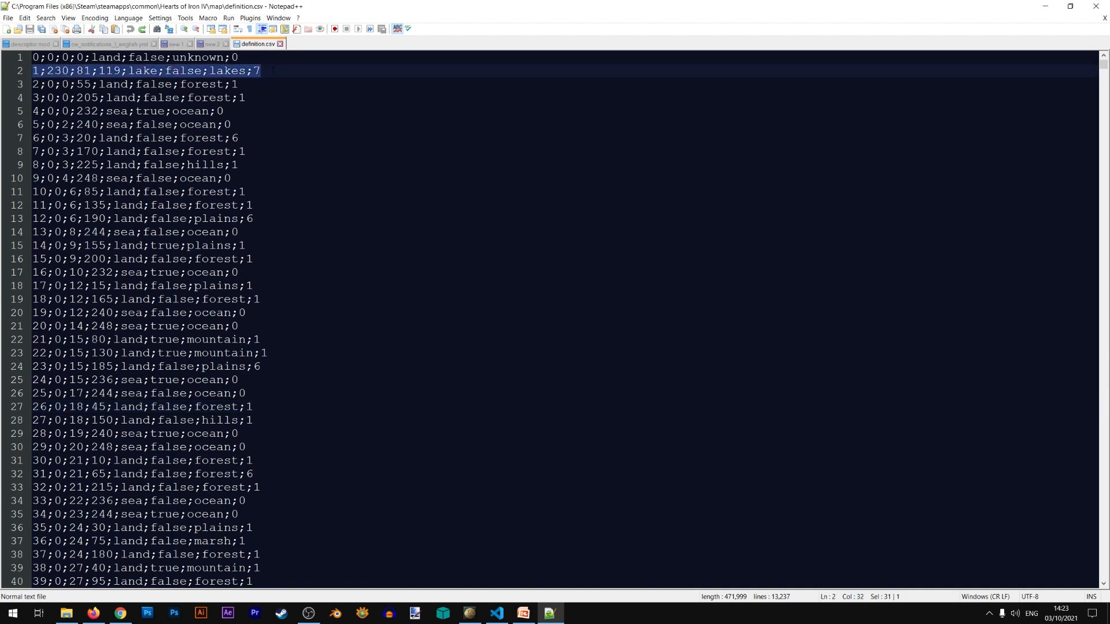
double_click(35, 70)
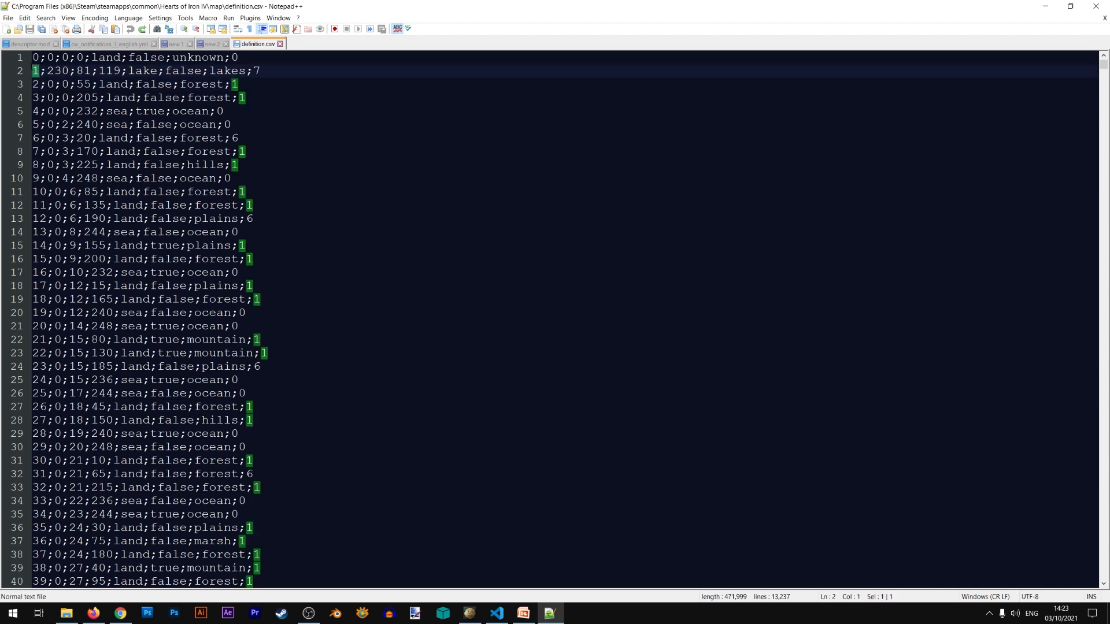
double_click(58, 70)
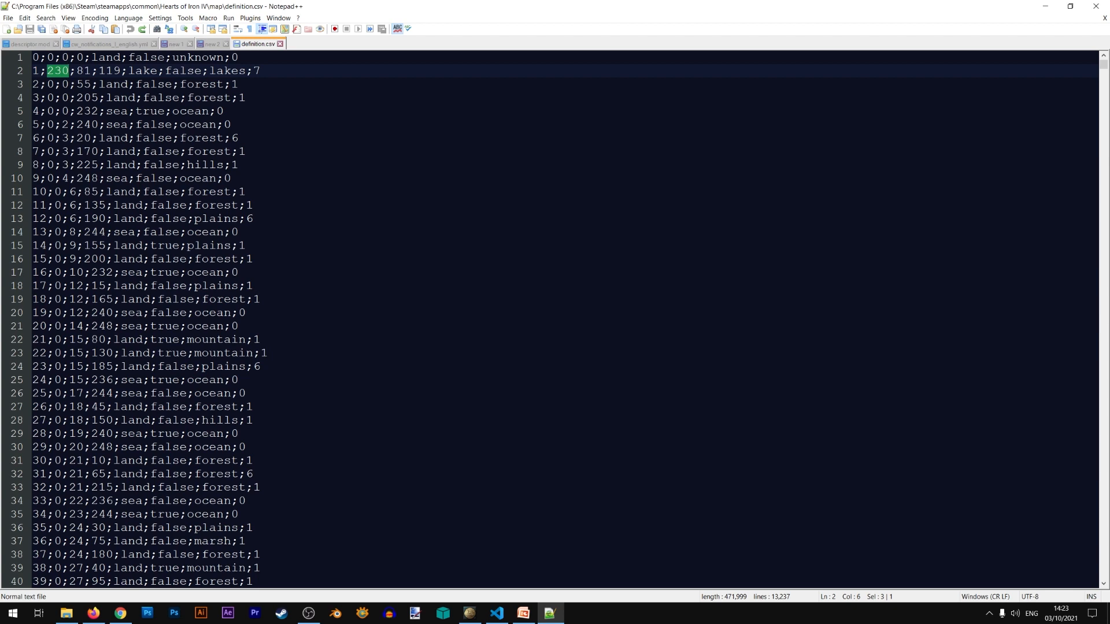
double_click(84, 70)
double_click(109, 71)
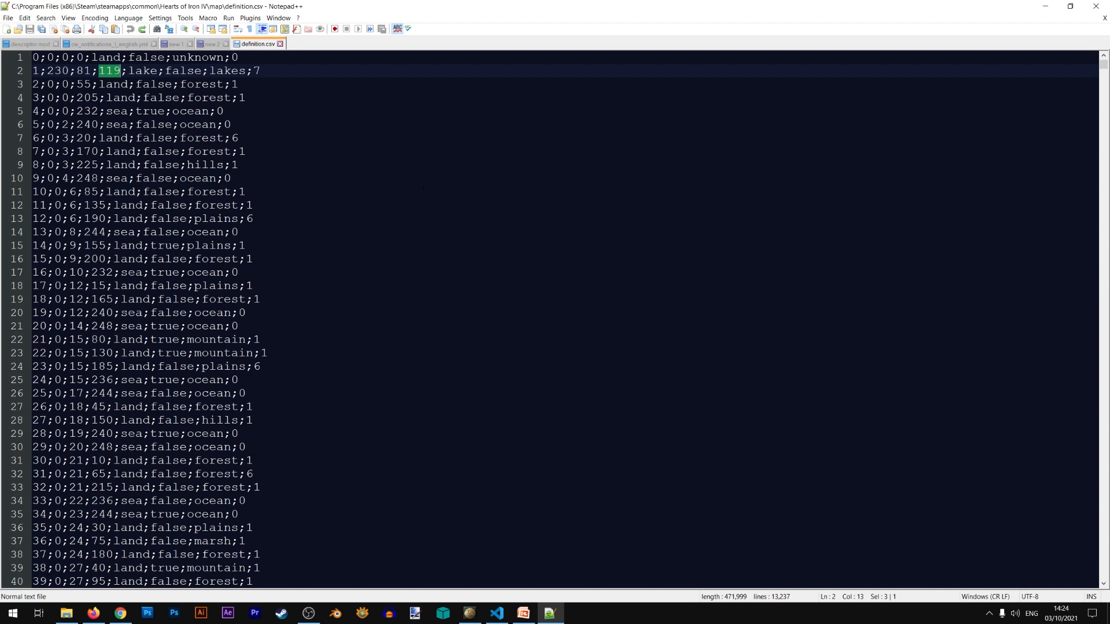
drag(46, 71, 121, 70)
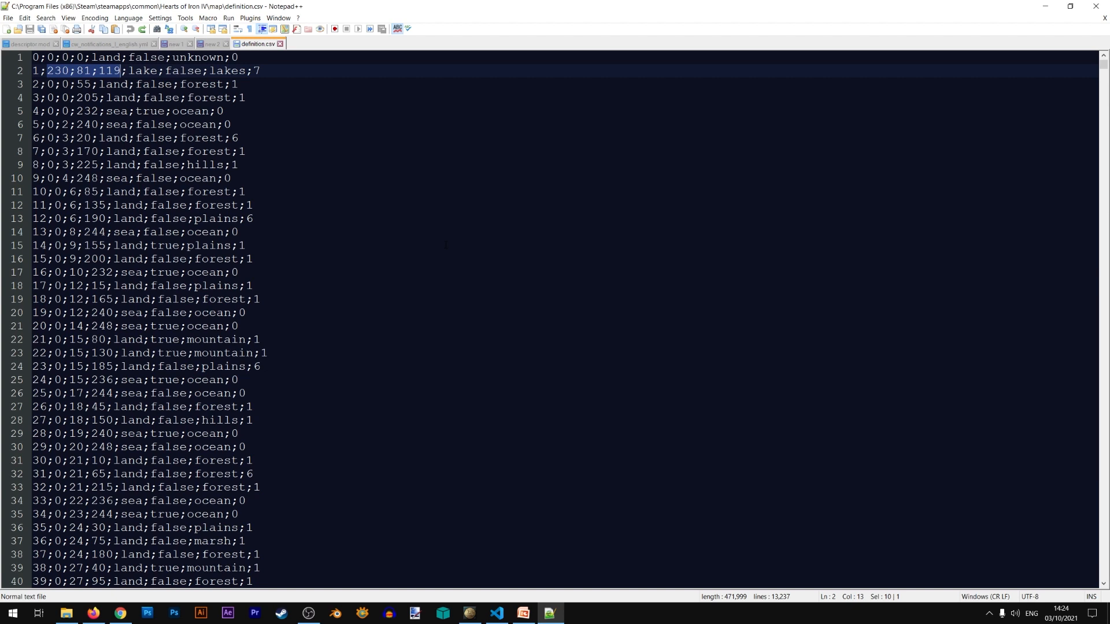
Check the generated RGB colour in the Nudge editor and highlight the RGB values of province 10229 in definition.csv
click(468, 613)
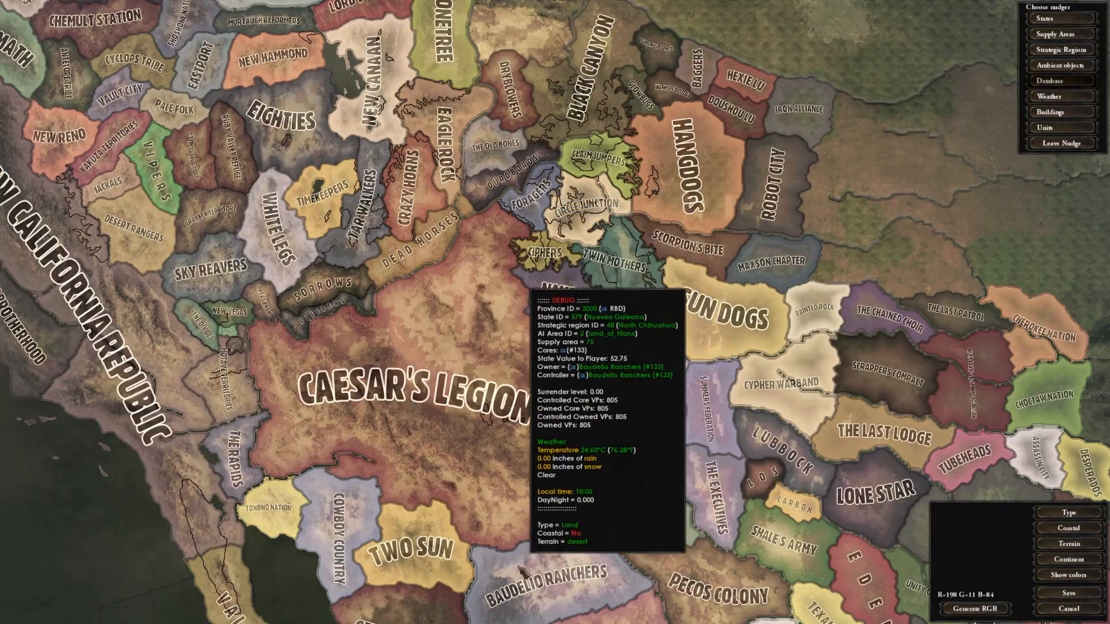
click(531, 616)
click(549, 614)
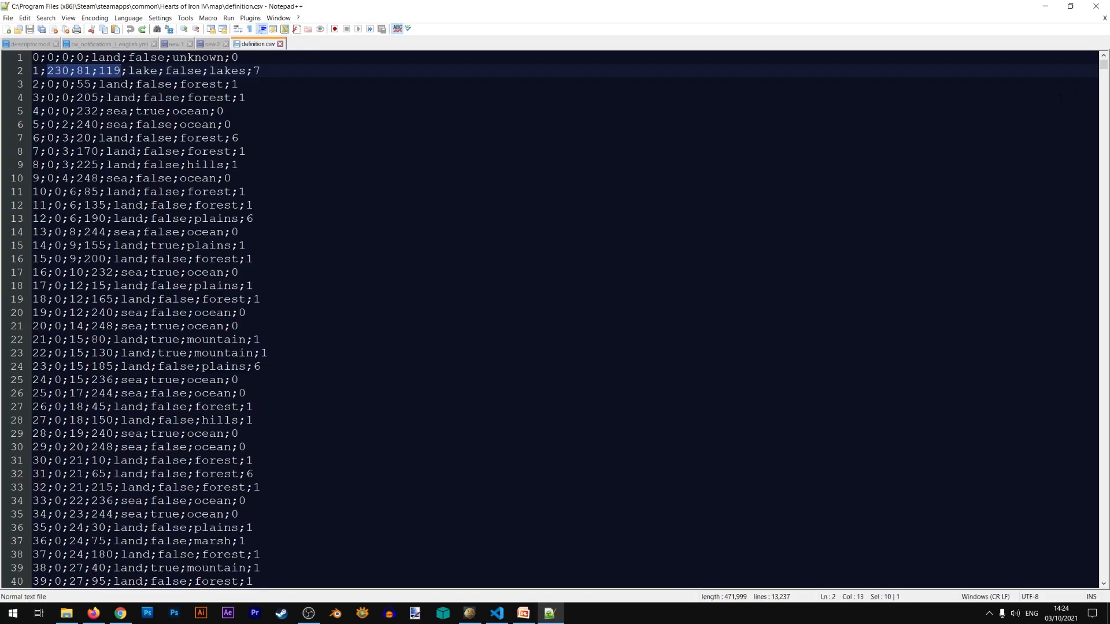
drag(1107, 71, 1061, 462)
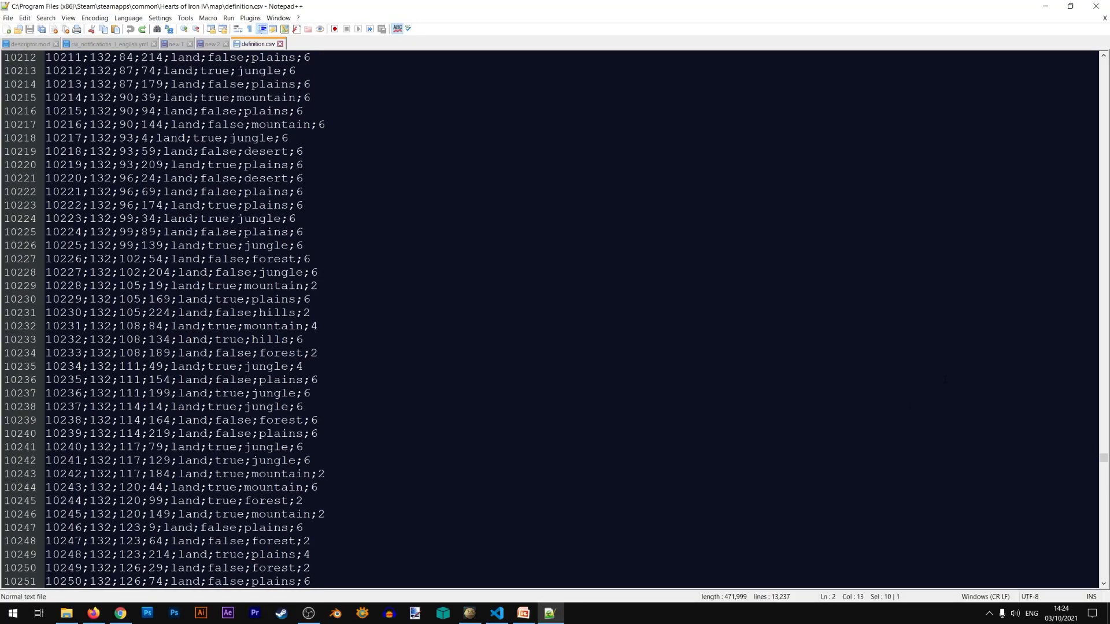
drag(90, 299, 172, 299)
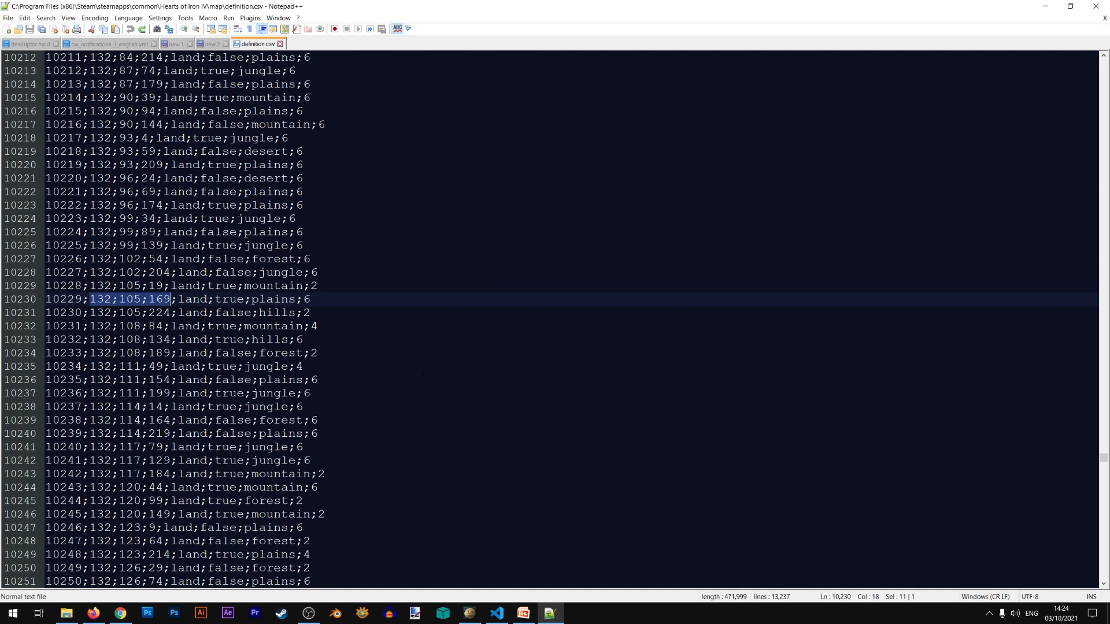
Return to the Nudge editor, open the Database nudger's Type mode, choose Land and inspect the provinces' debug details on the map
click(470, 613)
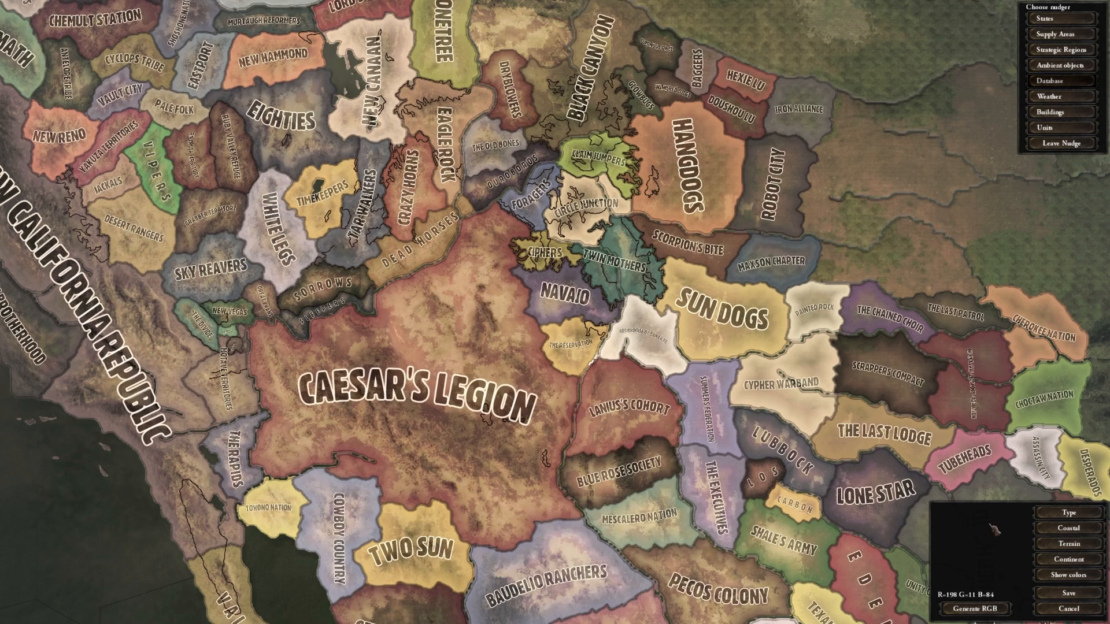
click(1071, 515)
scroll(688, 68, down, 3)
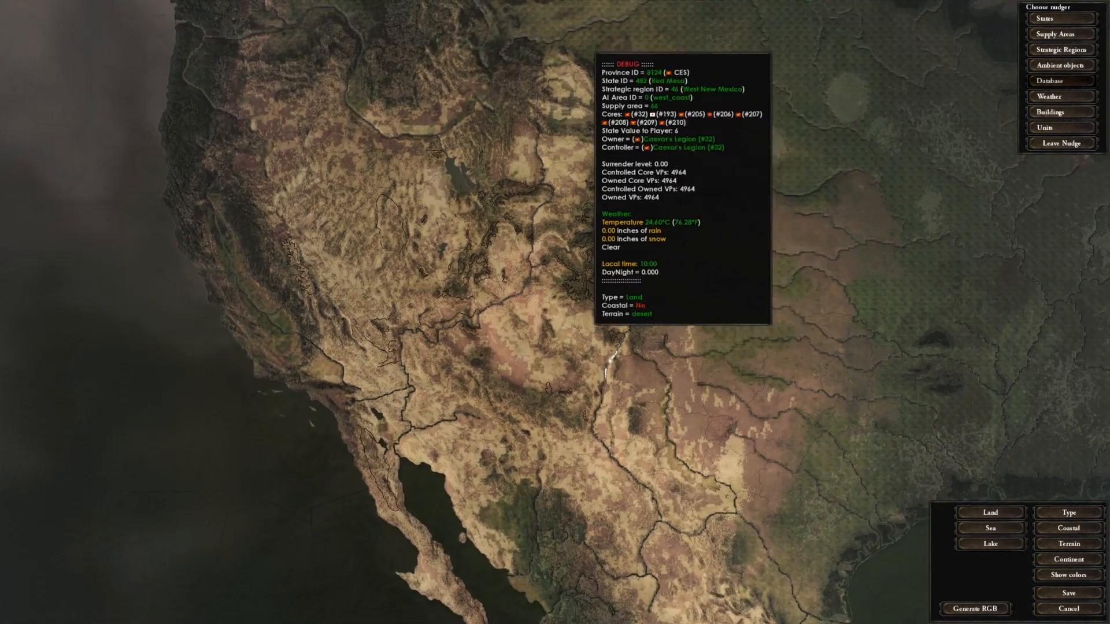
scroll(522, 273, up, 3)
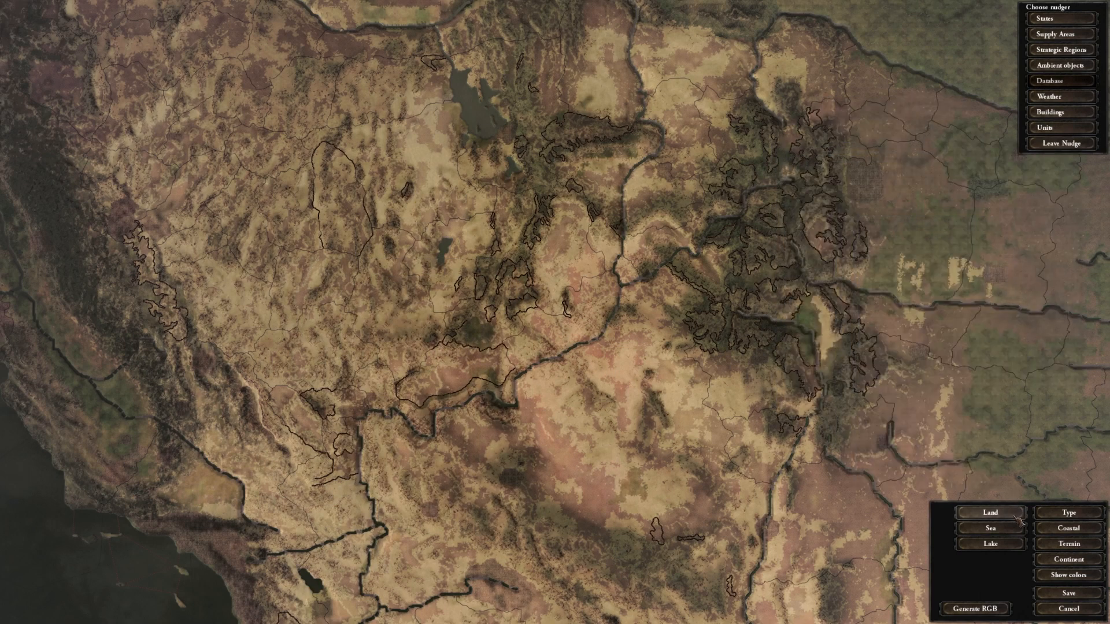
click(990, 512)
scroll(711, 135, down, 3)
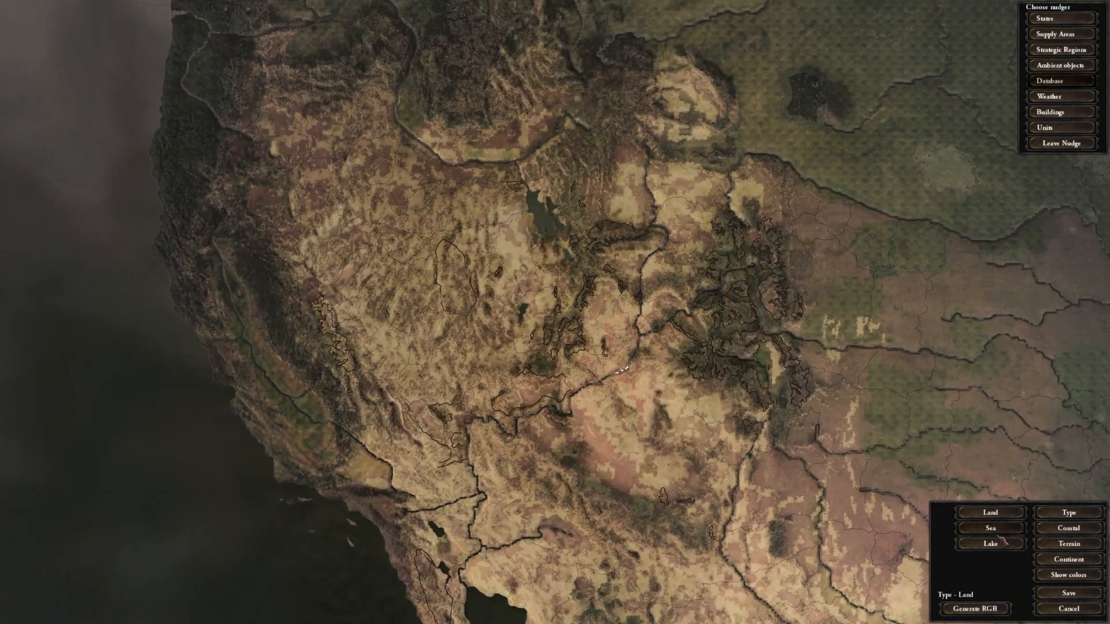
scroll(558, 274, up, 3)
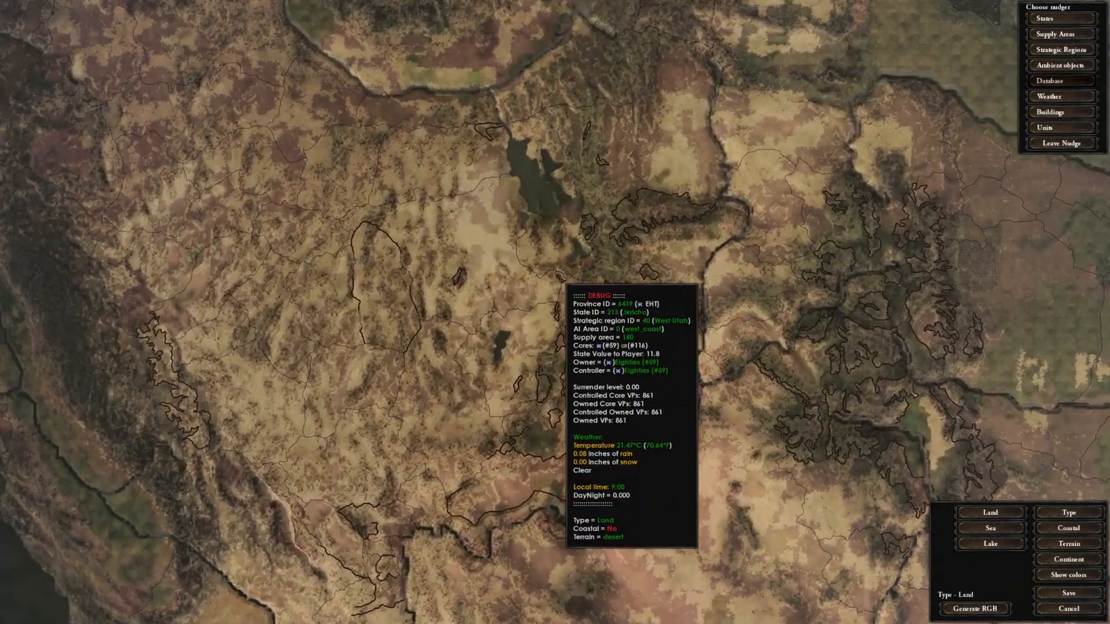
scroll(533, 215, up, 1)
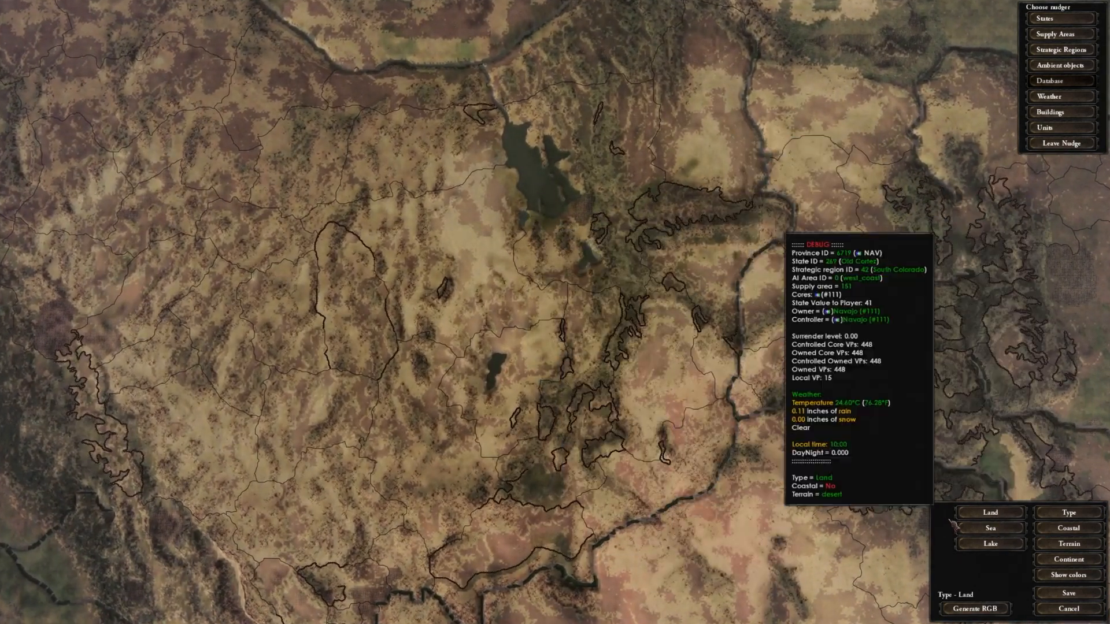
scroll(271, 431, down, 2)
drag(272, 431, 571, 374)
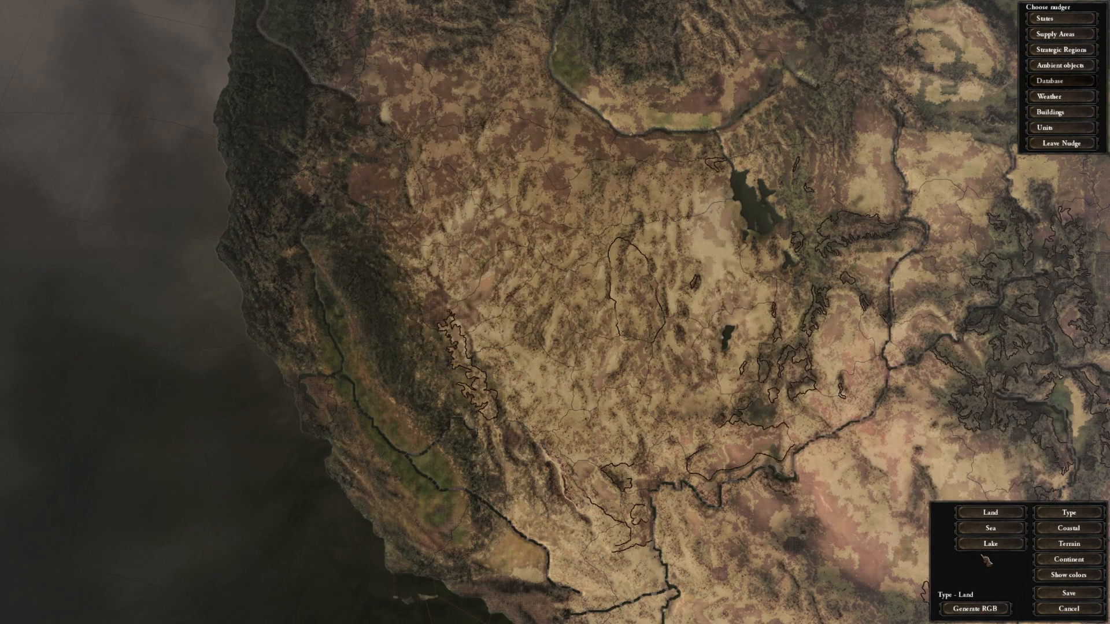
Choose Sea as the province type in the Database nudger
click(990, 529)
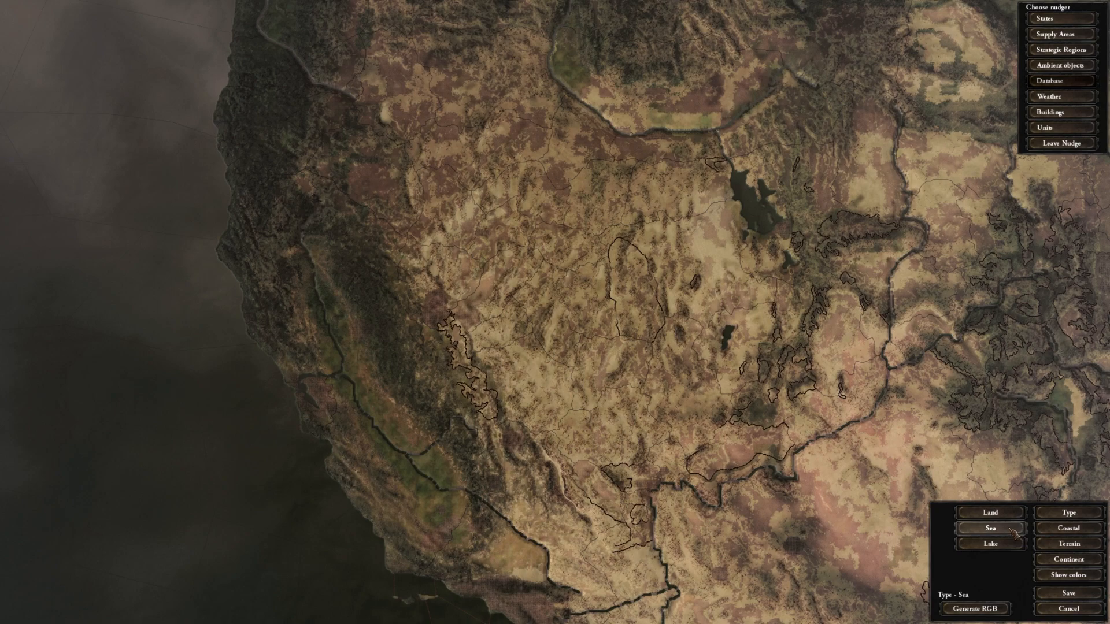
scroll(630, 141, down, 5)
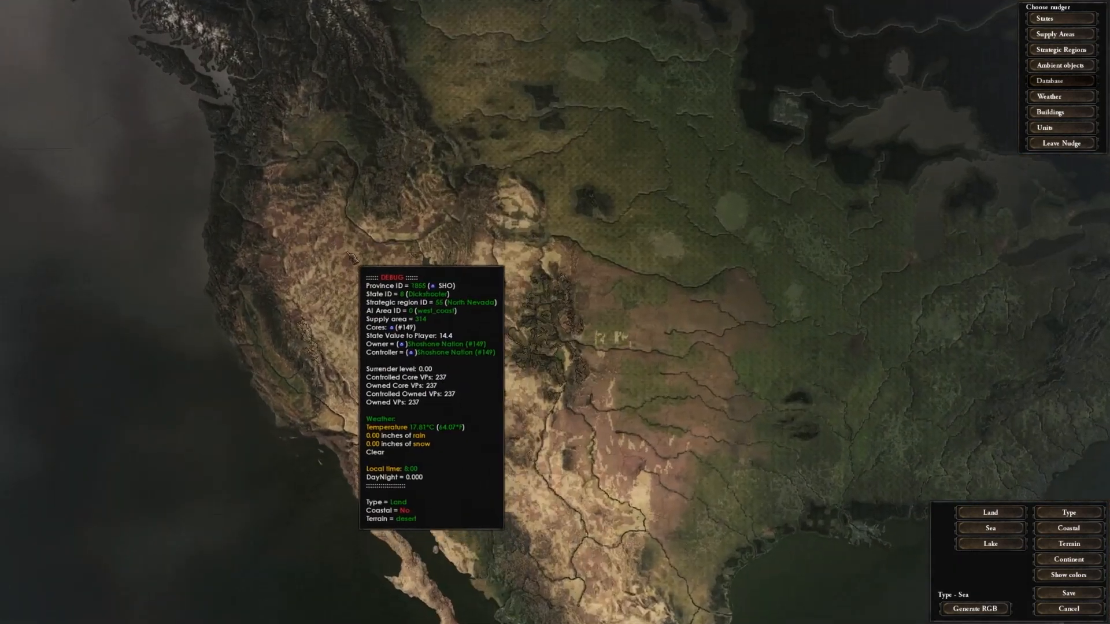
scroll(607, 389, up, 5)
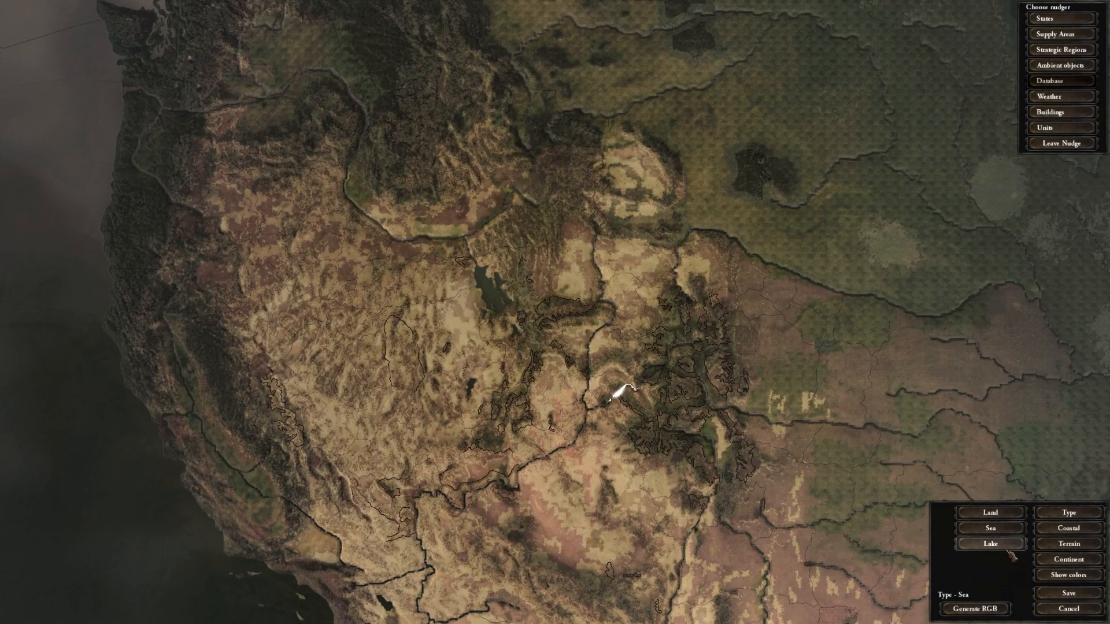
Set the province type back to Land and inspect the debug details of province 1116
click(990, 513)
scroll(445, 364, up, 5)
scroll(445, 364, up, 5)
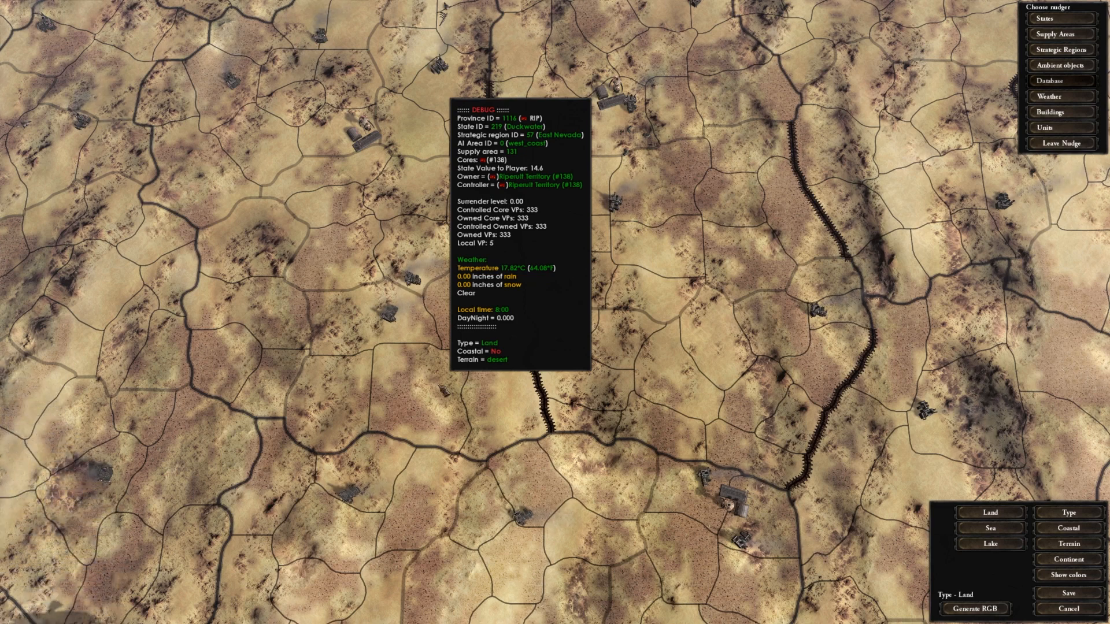
scroll(444, 391, down, 5)
scroll(444, 395, up, 5)
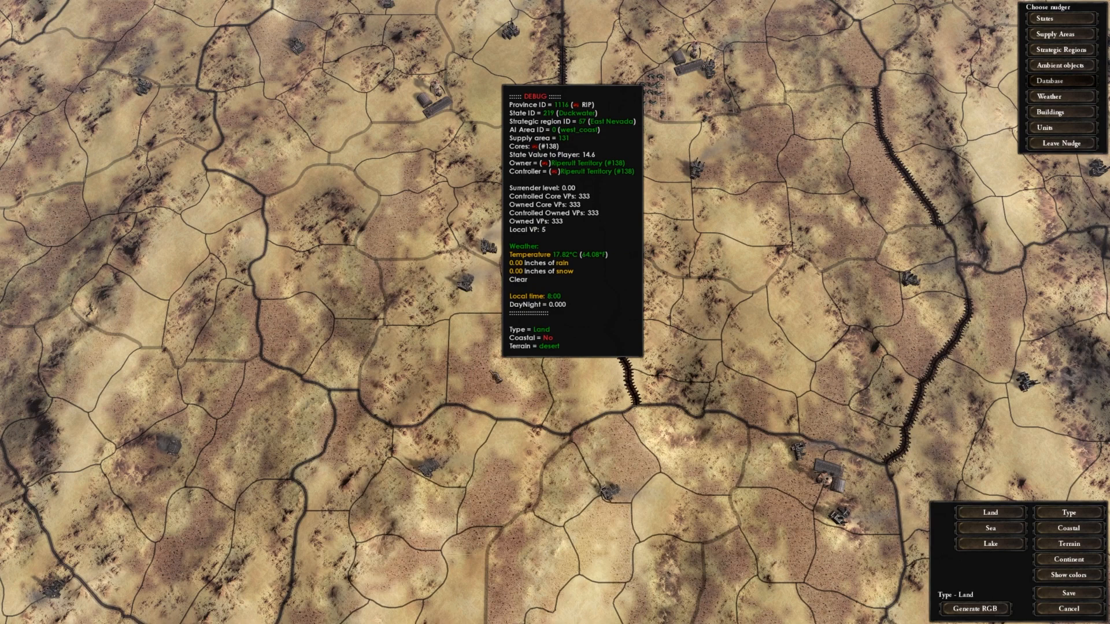
Switch the Database nudger to Coastal mode and generate the coastal provinces
click(1083, 528)
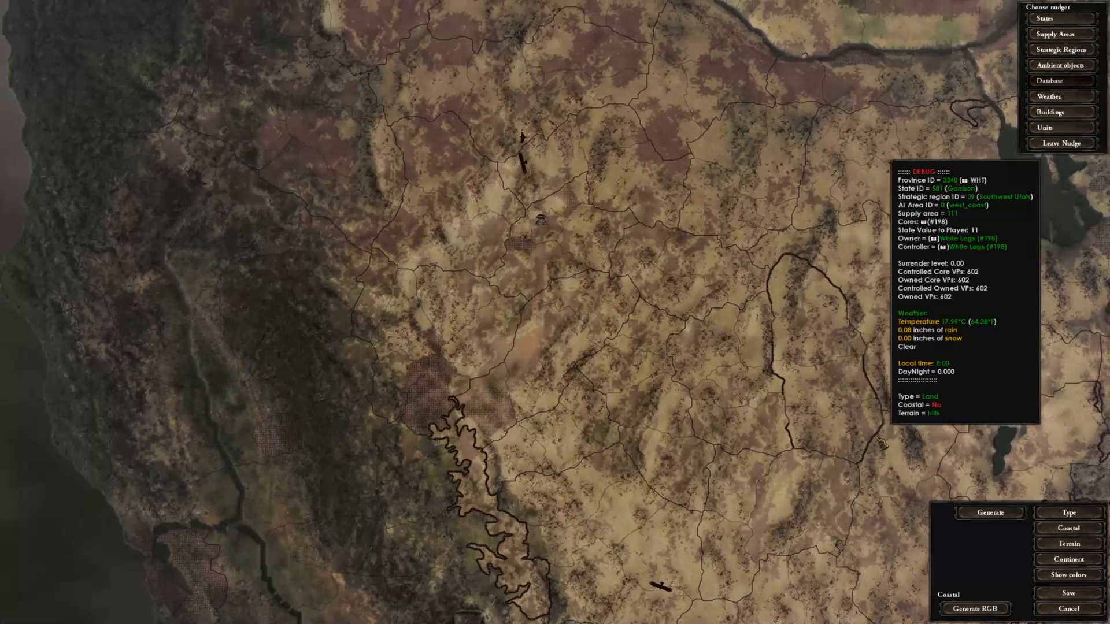
scroll(882, 444, down, 5)
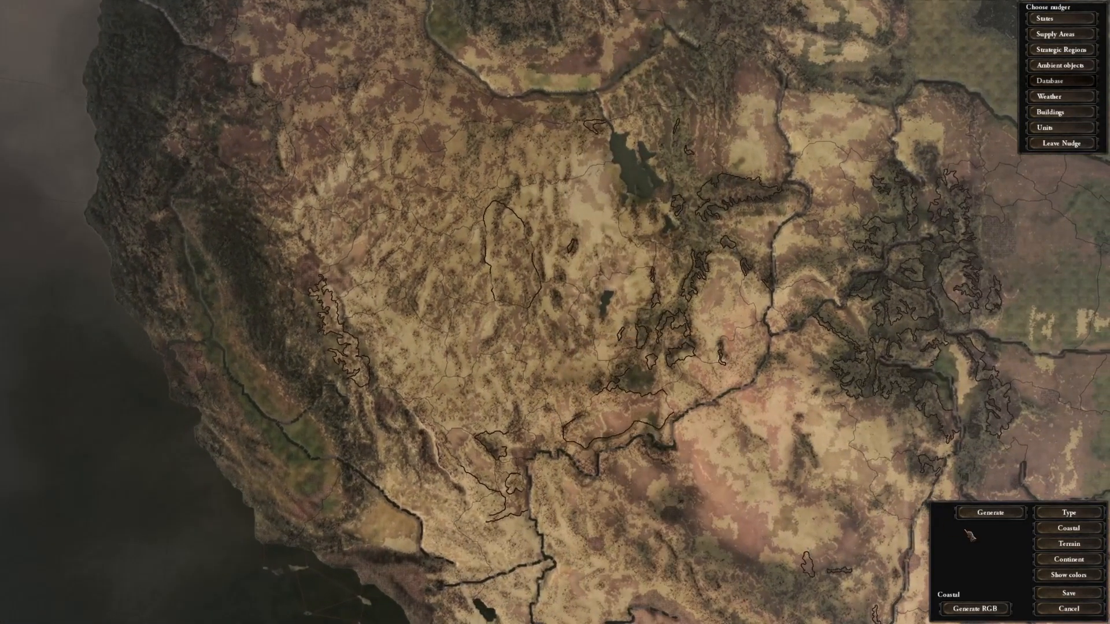
click(998, 514)
scroll(855, 445, down, 2)
drag(854, 448, 606, 344)
scroll(610, 346, down, 4)
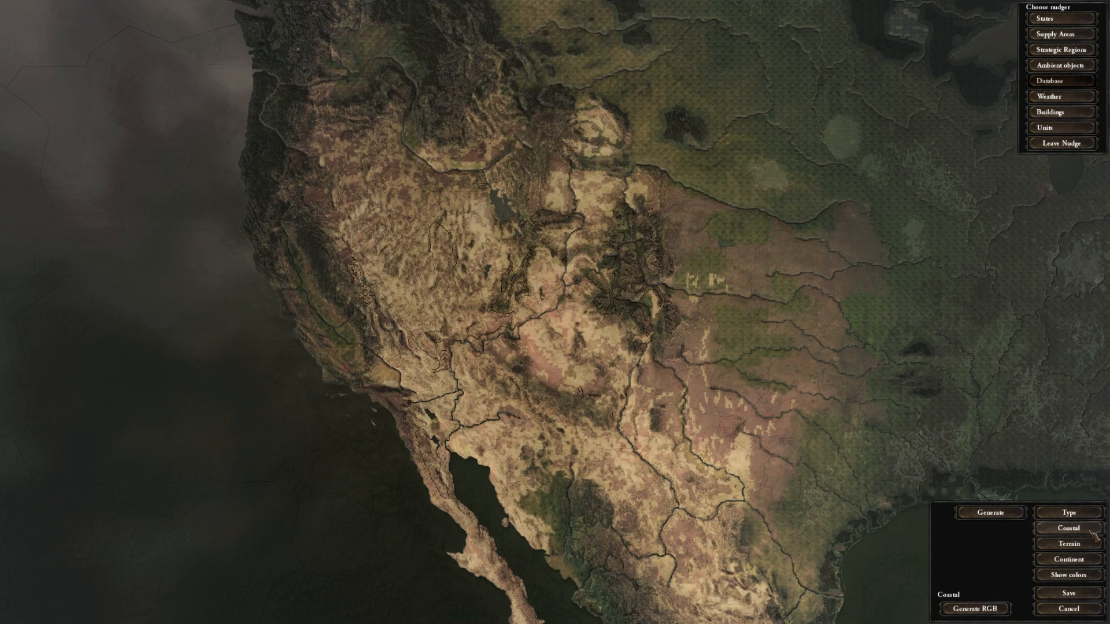
Reopen the Database nudger and display the Coastal overlay on the map
click(1060, 515)
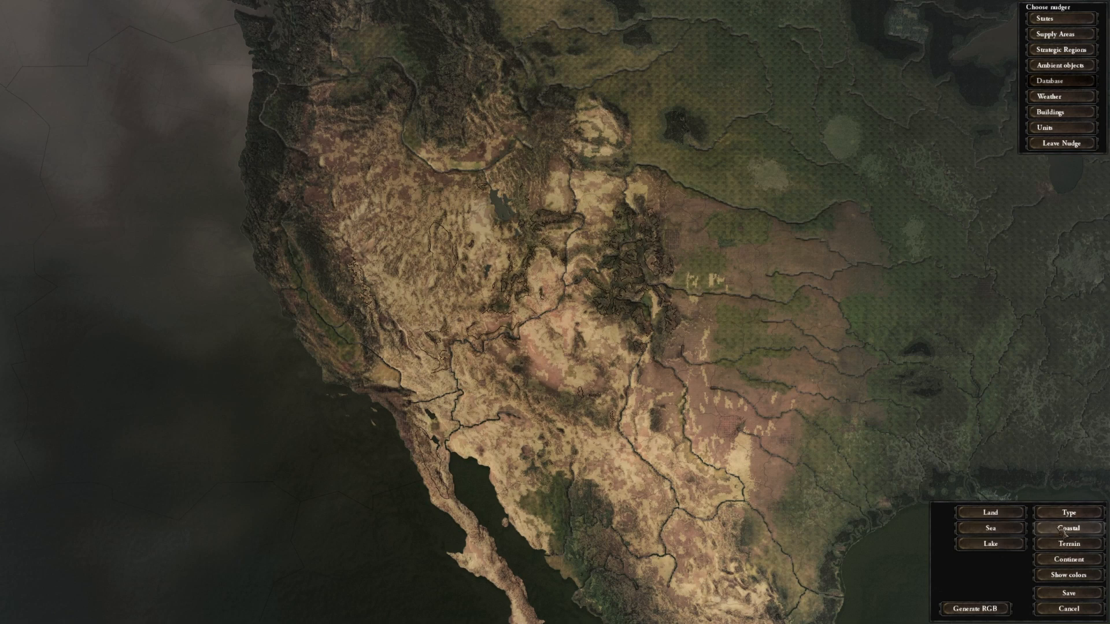
click(1063, 529)
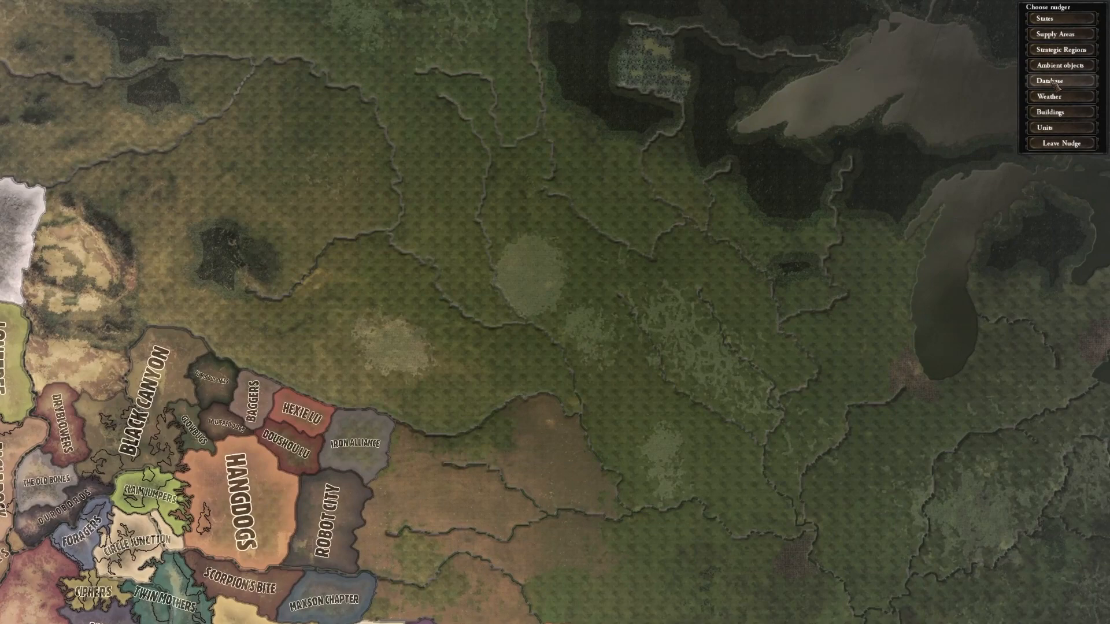
click(1053, 82)
click(1068, 528)
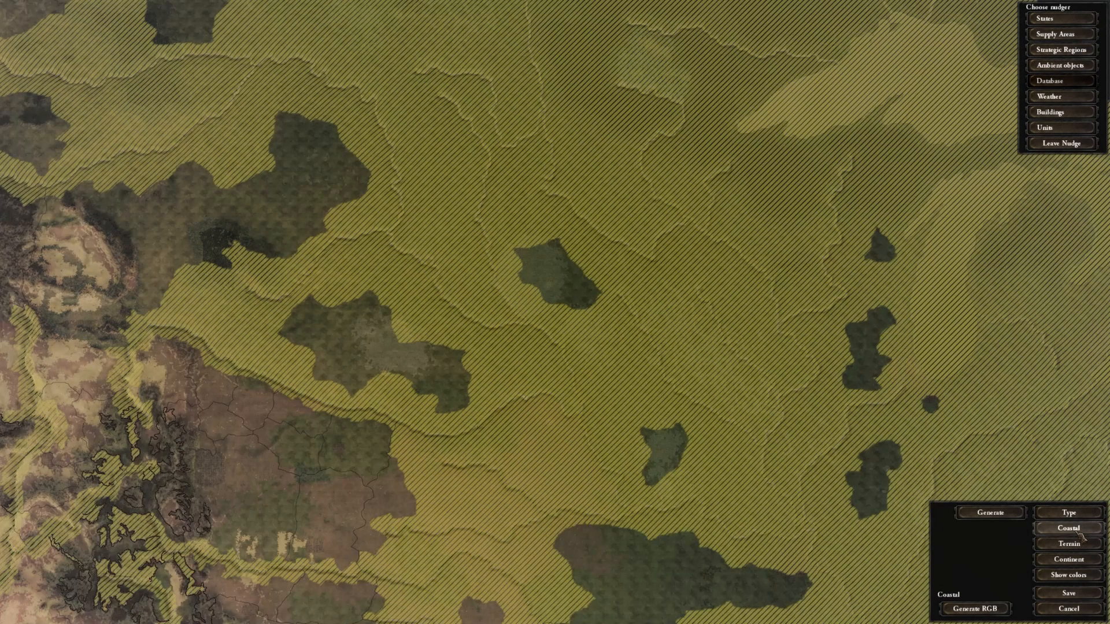
Examine the coastal overlay across North America, comparing the debug details of coastal and non-coastal provinces
scroll(500, 362, down, 5)
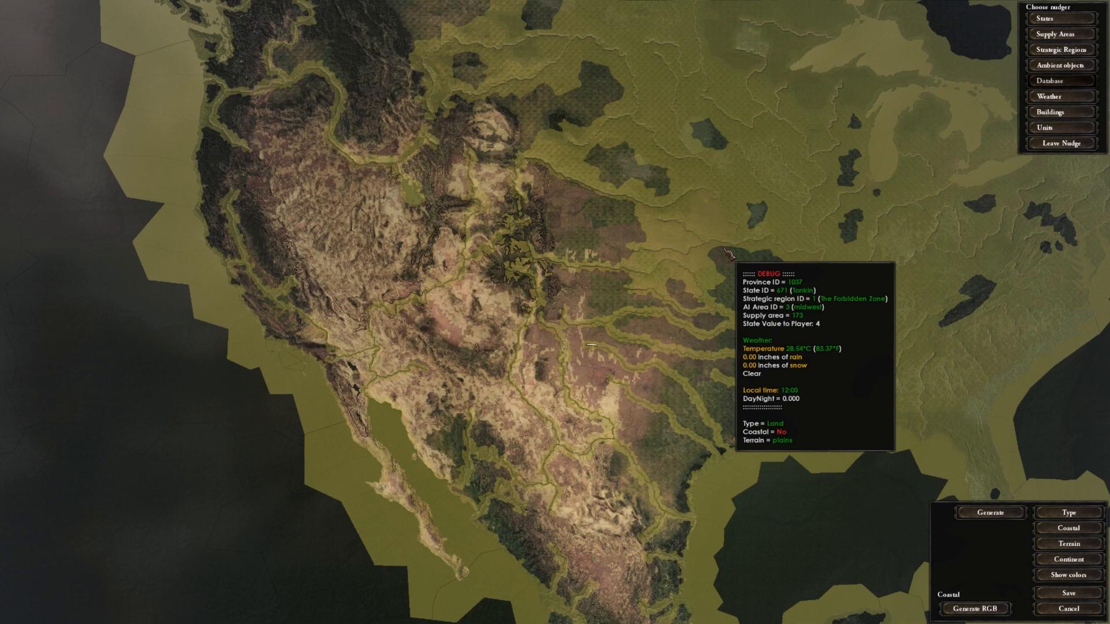
scroll(728, 253, up, 2)
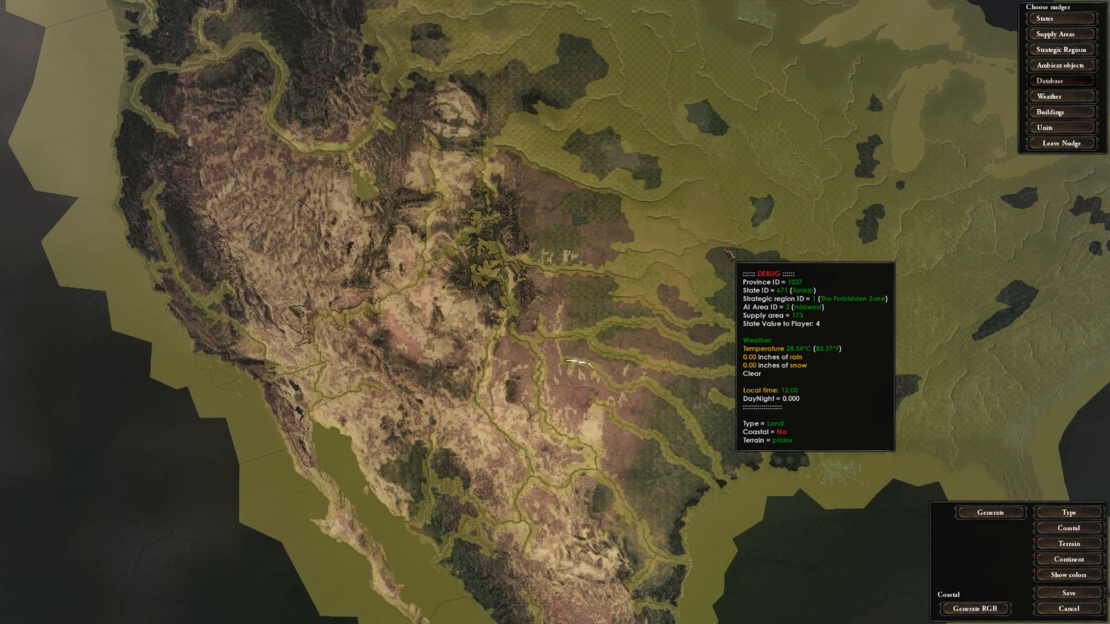
scroll(727, 253, down, 3)
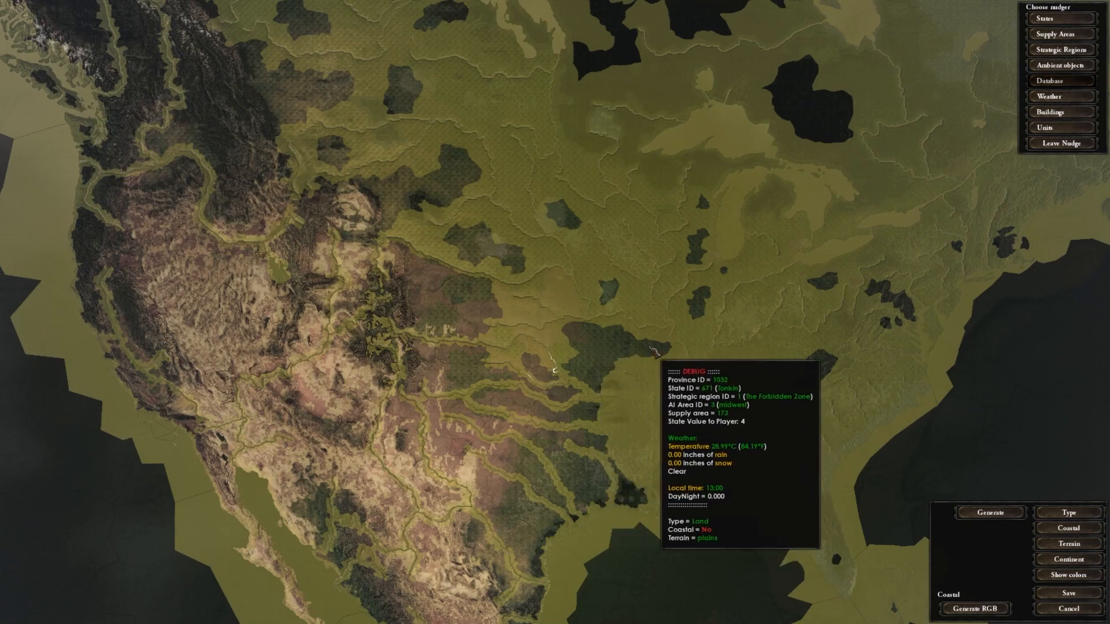
scroll(636, 332, up, 5)
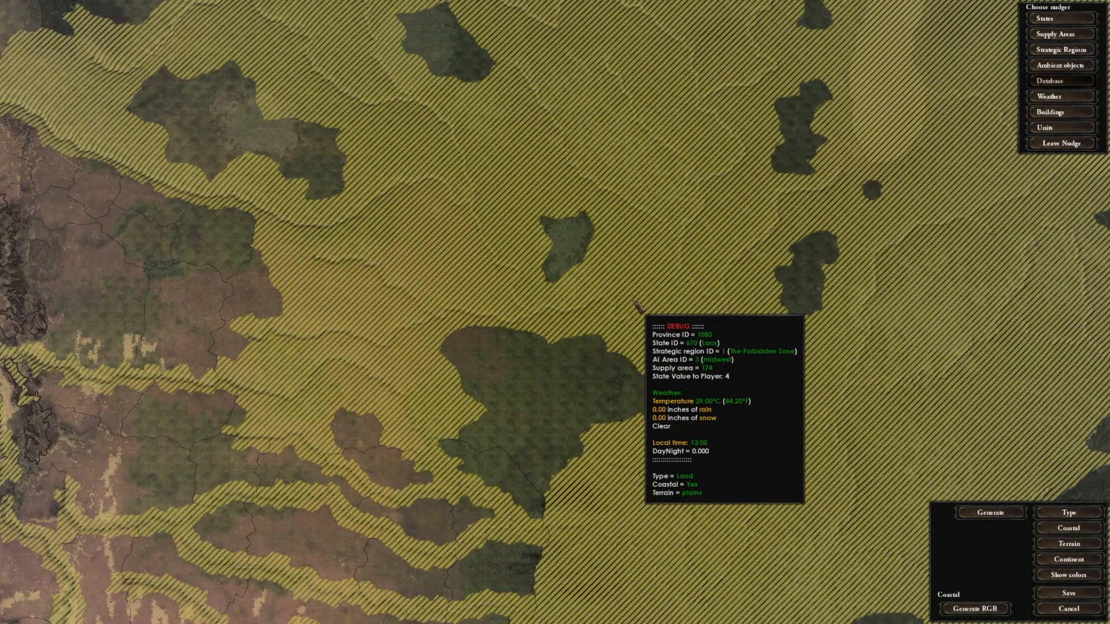
scroll(636, 305, down, 5)
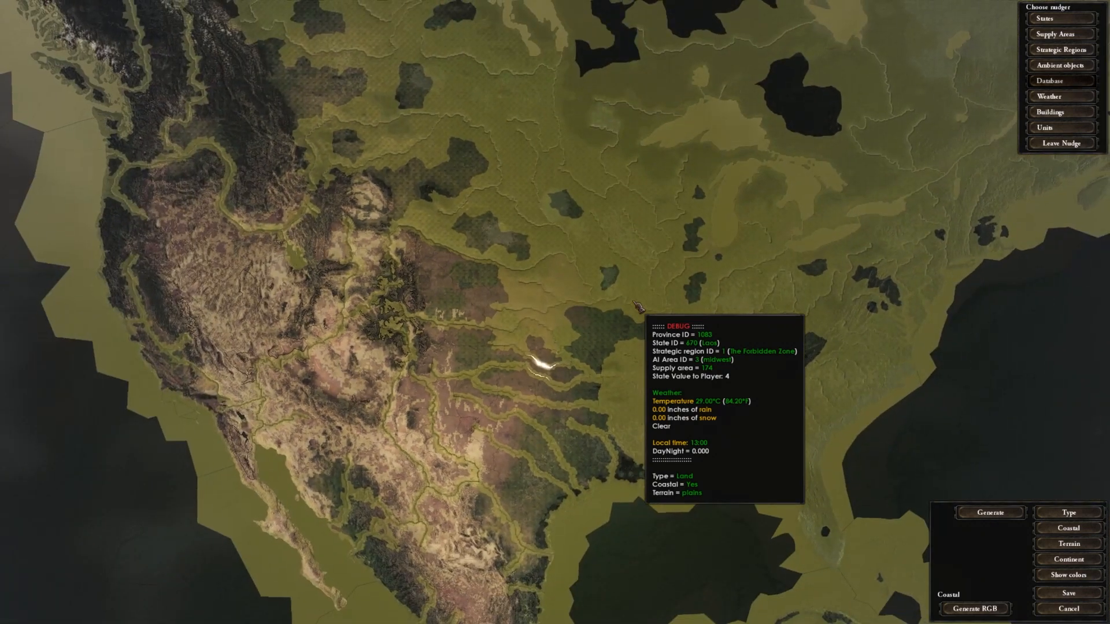
scroll(636, 305, up, 1)
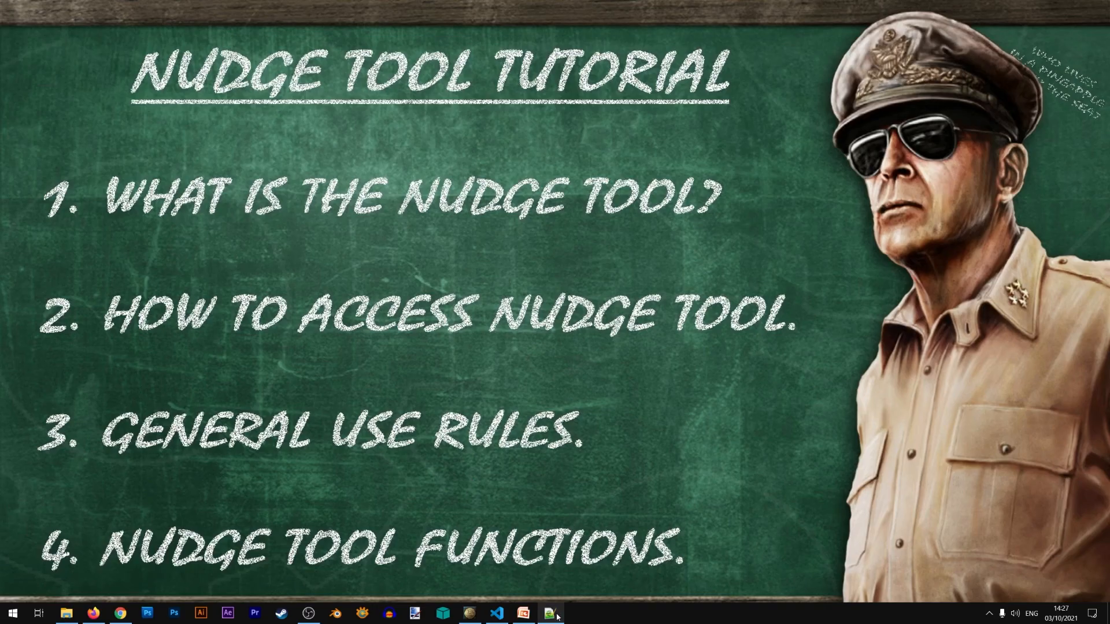
Switch to definition.csv in Notepad++ and highlight province 10229's and 10230's coastal values and the province 10224 entry
click(549, 614)
click(418, 311)
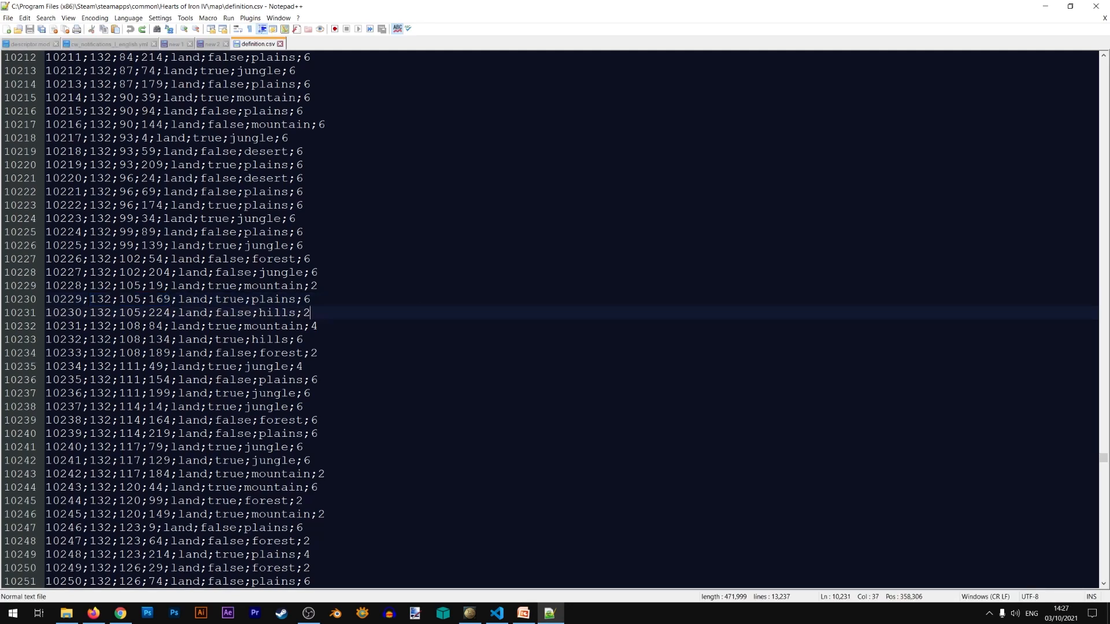
double_click(230, 301)
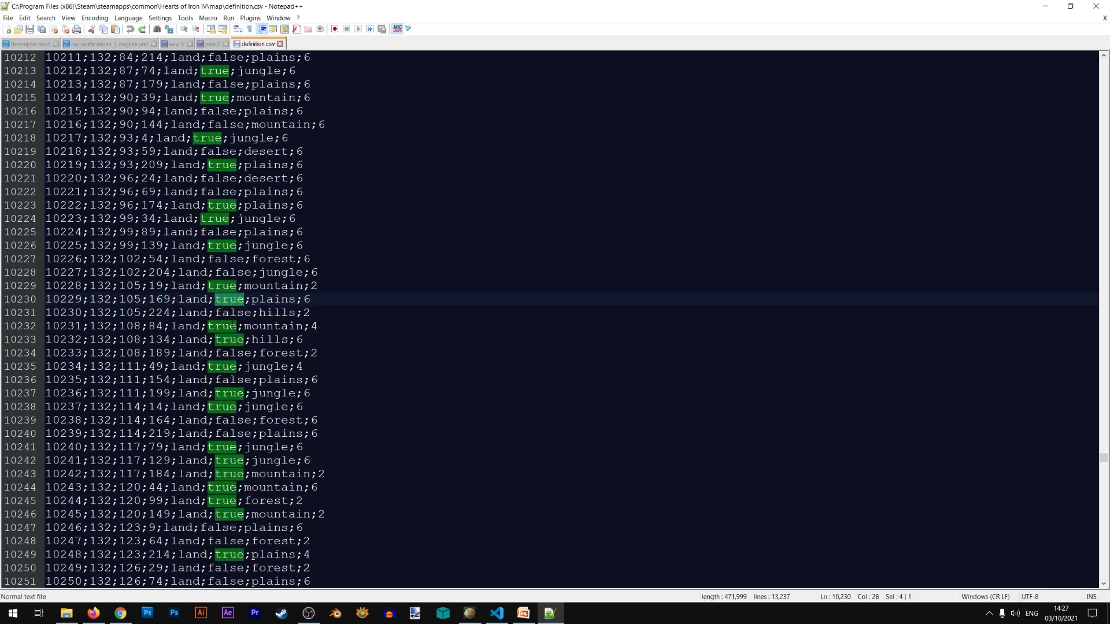
double_click(234, 313)
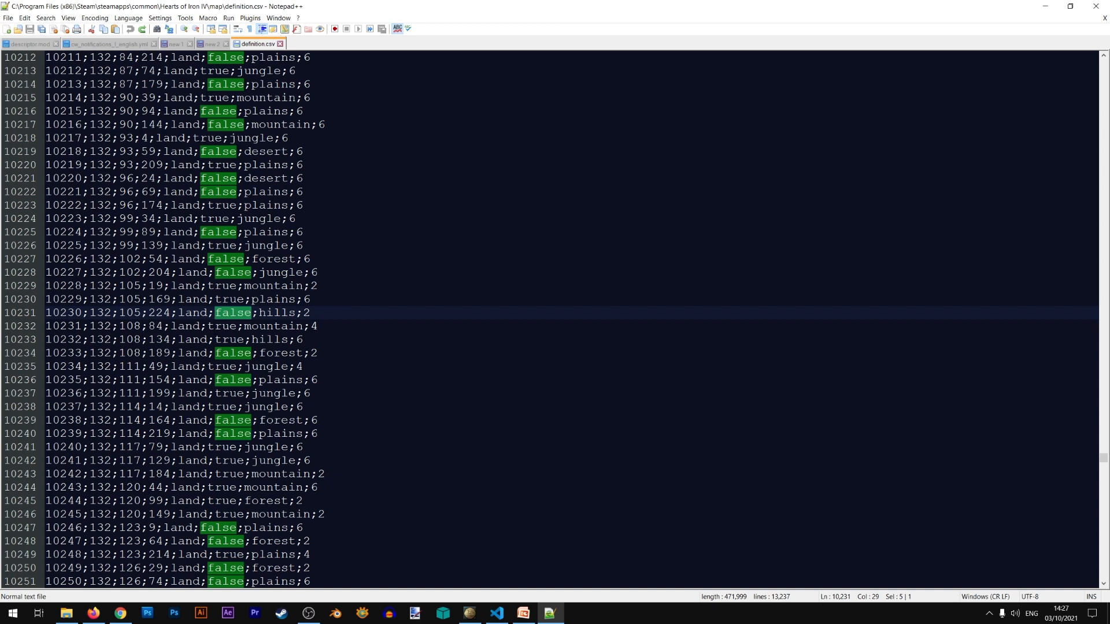
drag(52, 232, 332, 231)
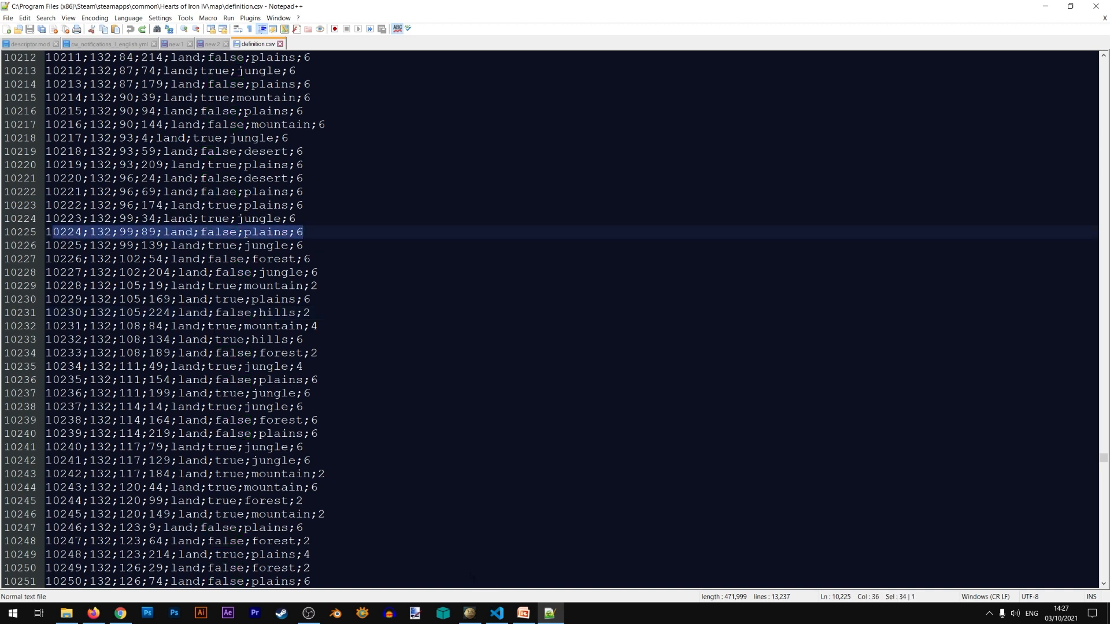
Return to the Nudge editor and examine the coastal overlay around the California river valley, checking the provinces' type and coastal values
click(470, 612)
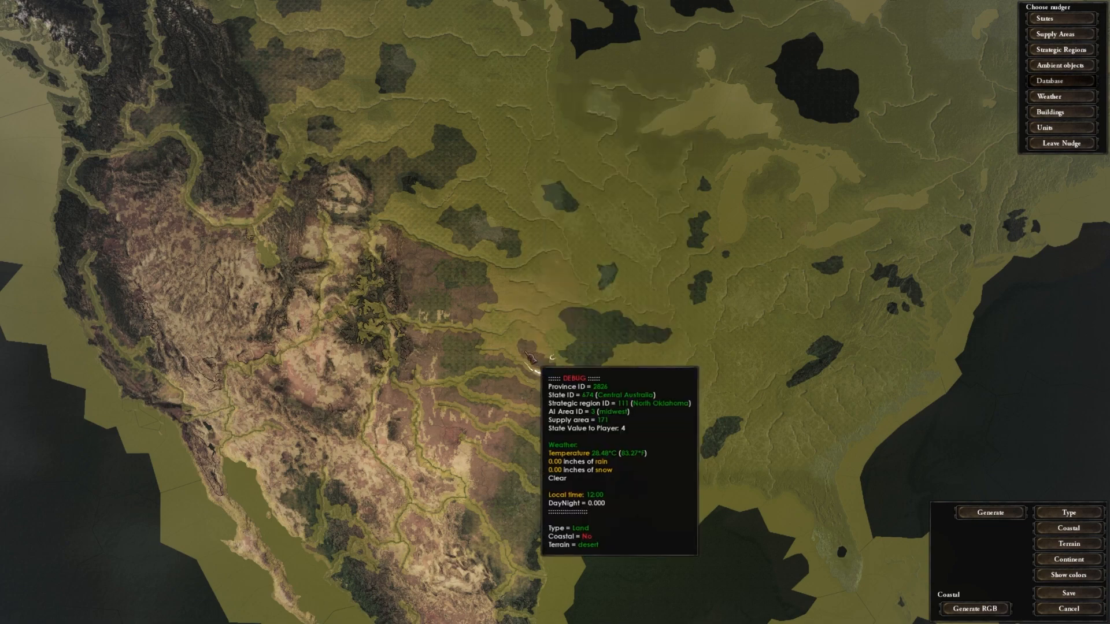
scroll(473, 386, up, 3)
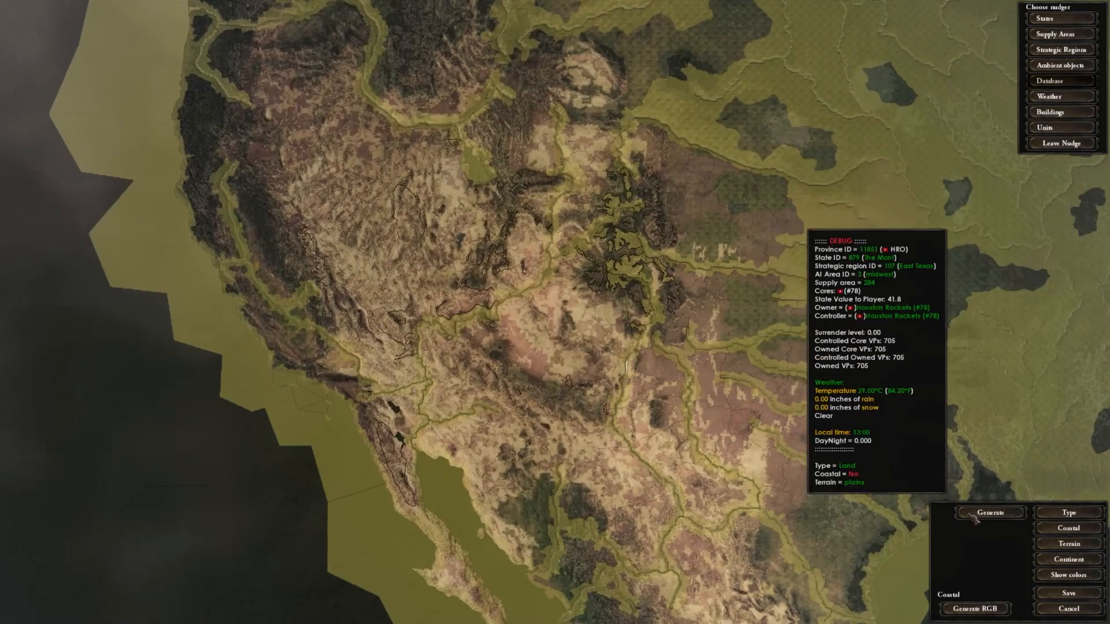
click(1070, 533)
scroll(347, 272, up, 5)
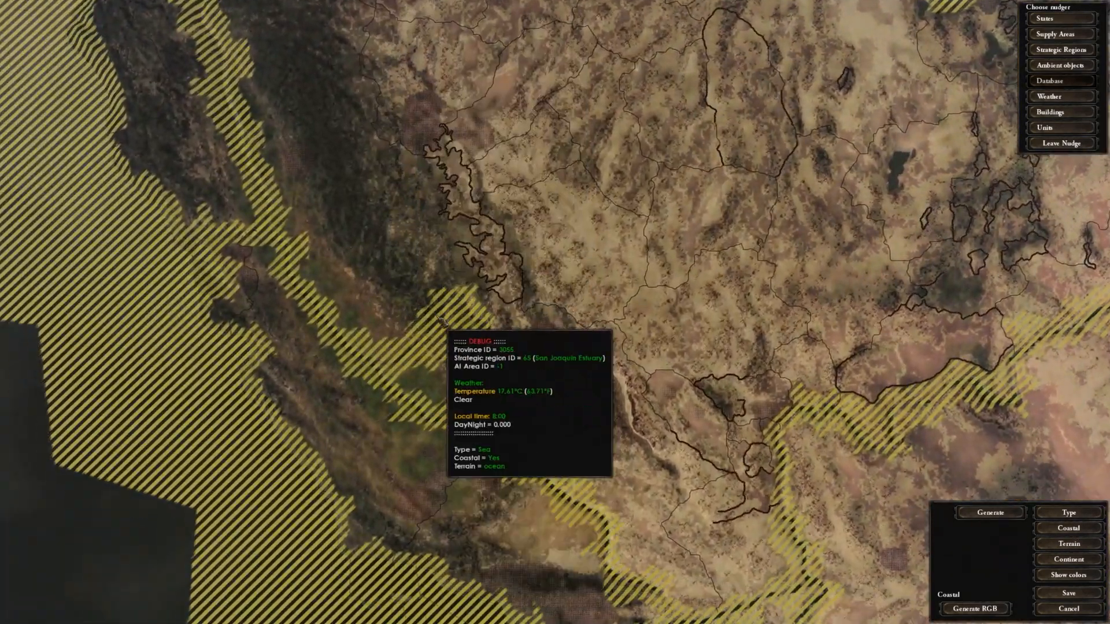
scroll(440, 321, up, 6)
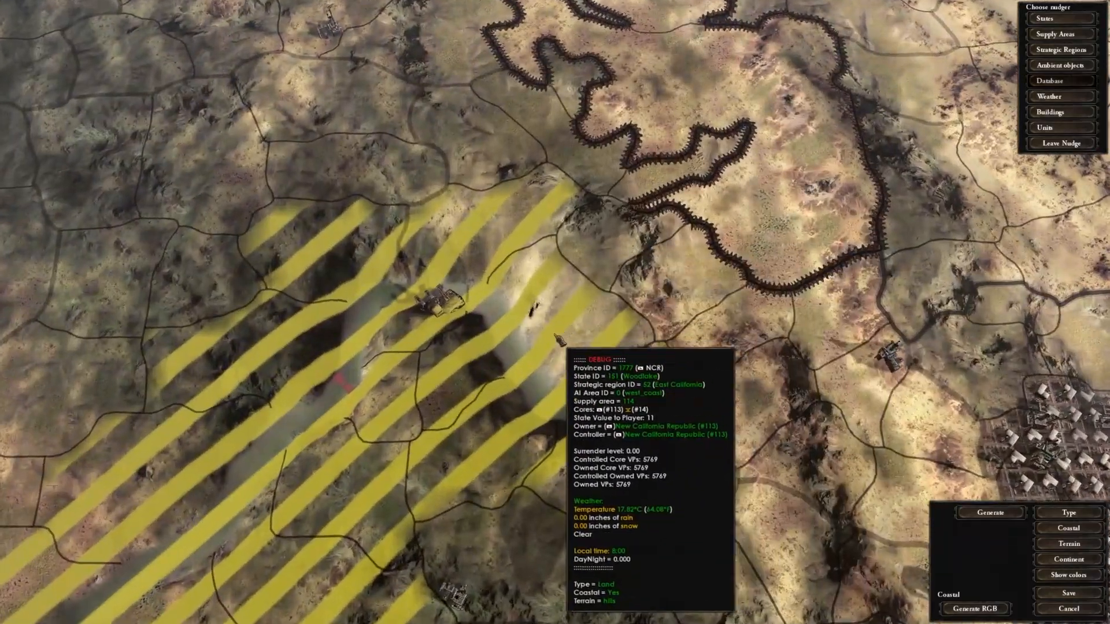
scroll(560, 341, down, 5)
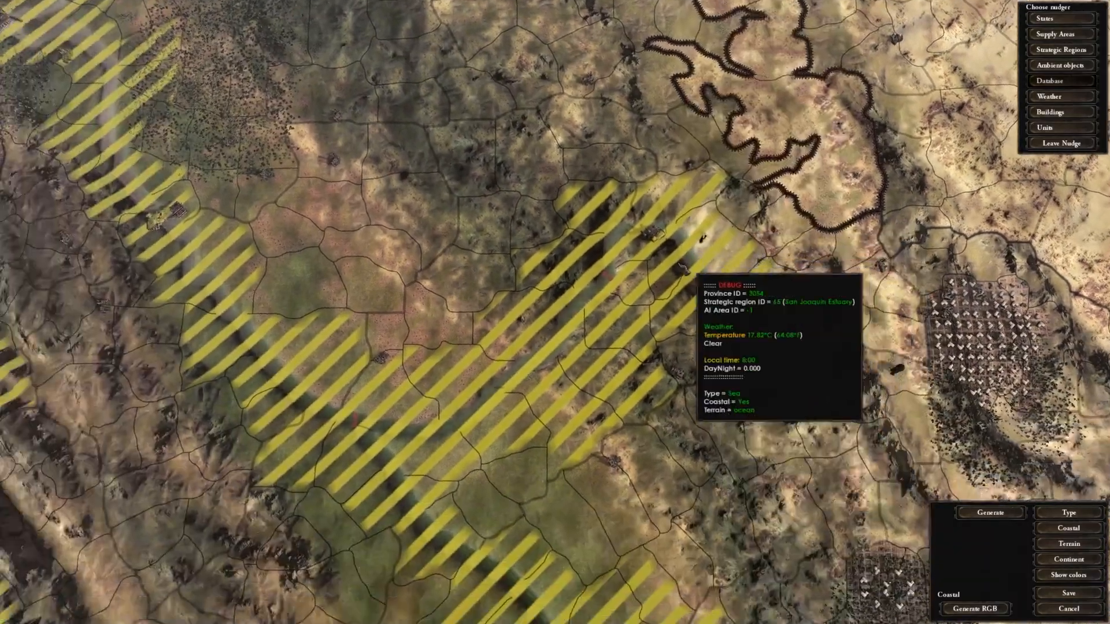
scroll(550, 373, up, 5)
scroll(549, 372, up, 3)
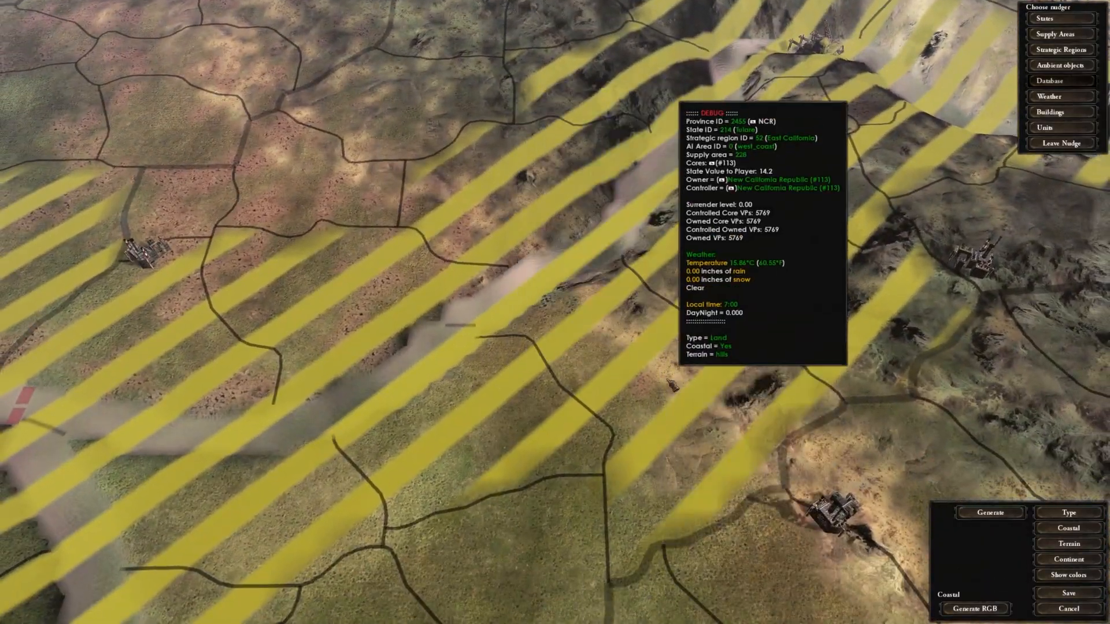
scroll(671, 385, down, 5)
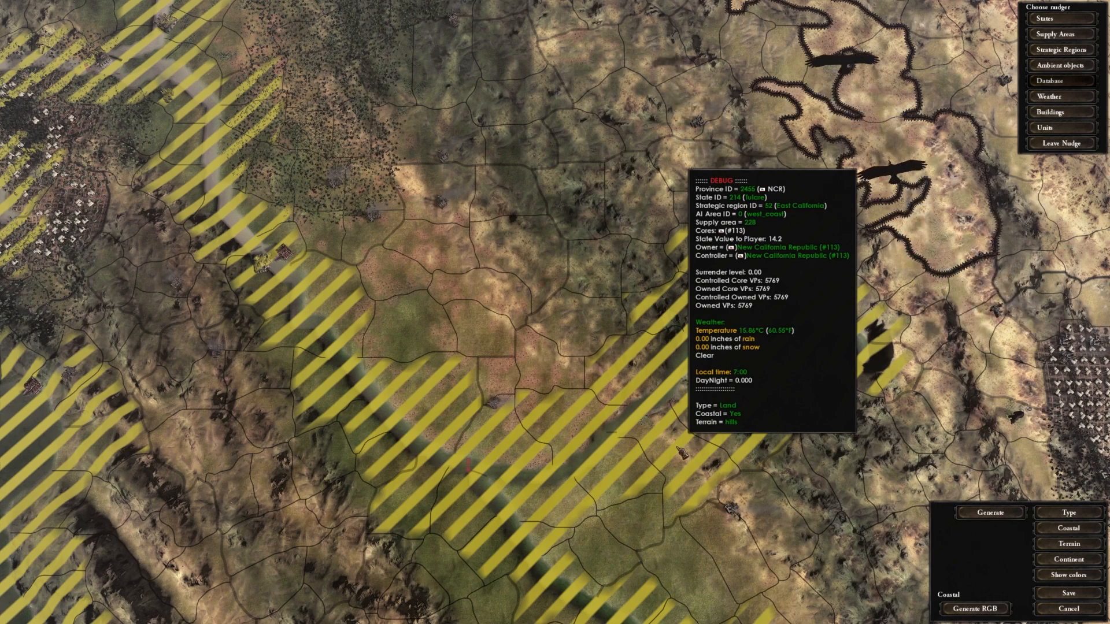
Display the Database nudger's Terrain painting options and look through the available terrain types
scroll(555, 403, down, 5)
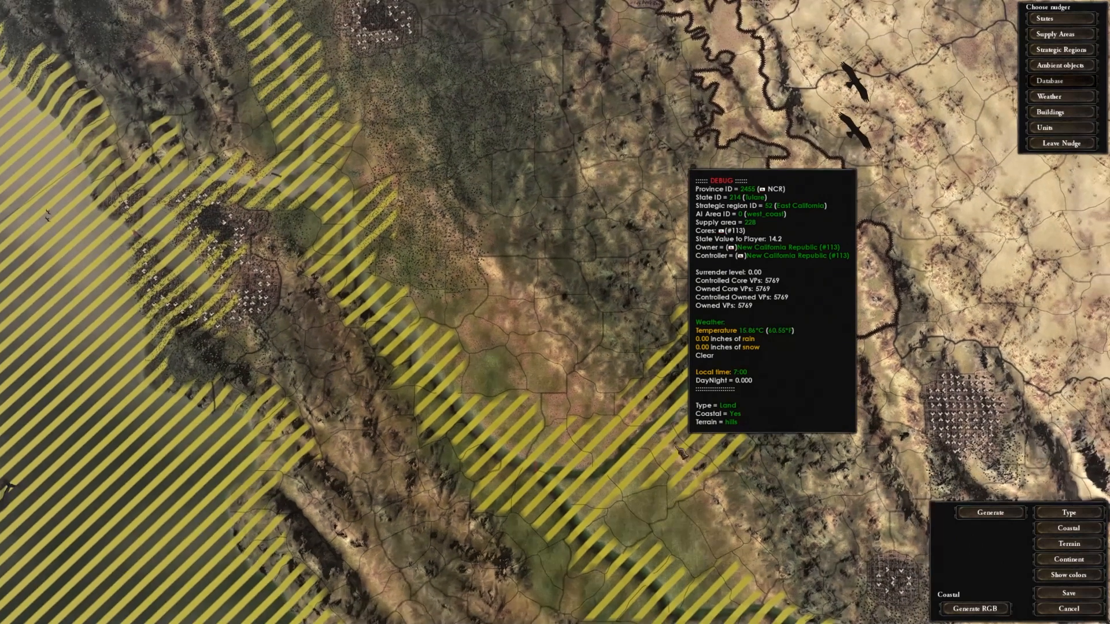
scroll(555, 403, down, 2)
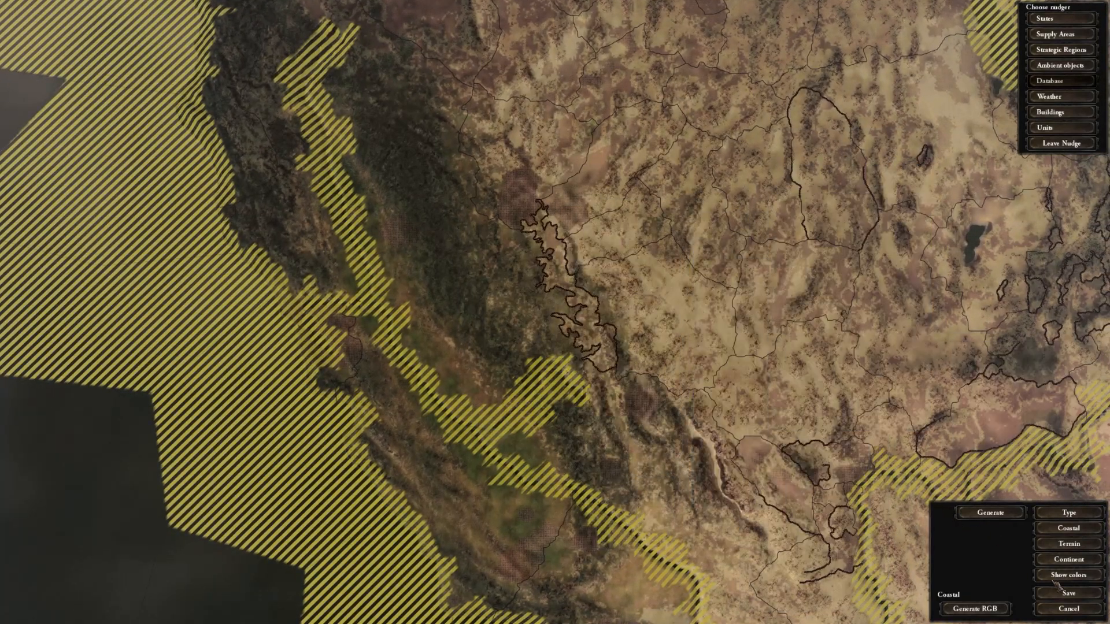
drag(659, 270, 596, 284)
scroll(595, 283, down, 2)
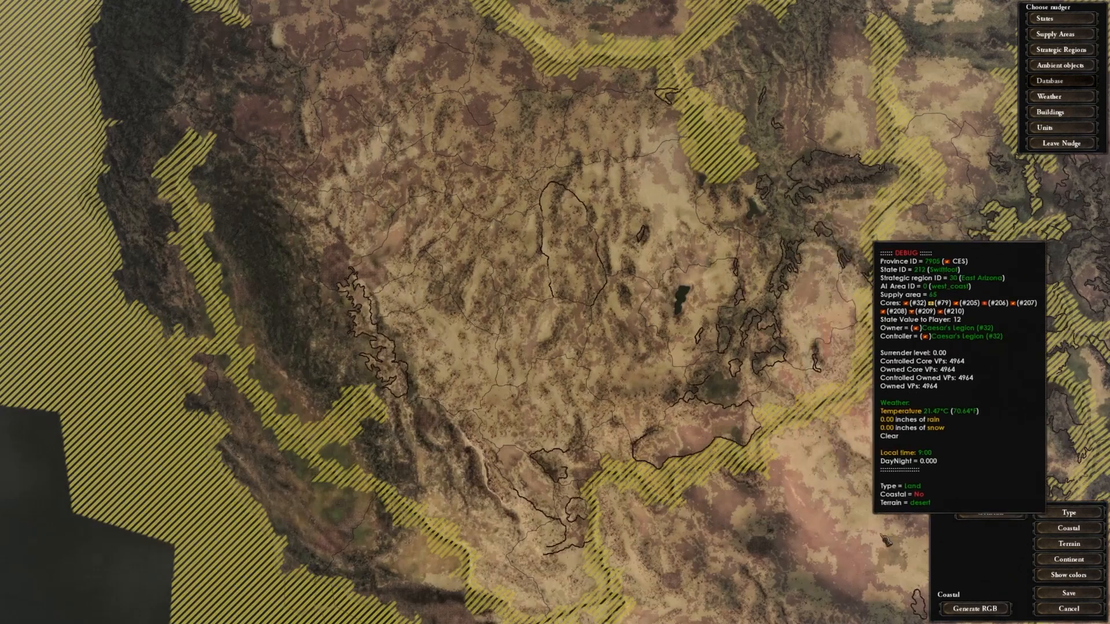
click(1068, 544)
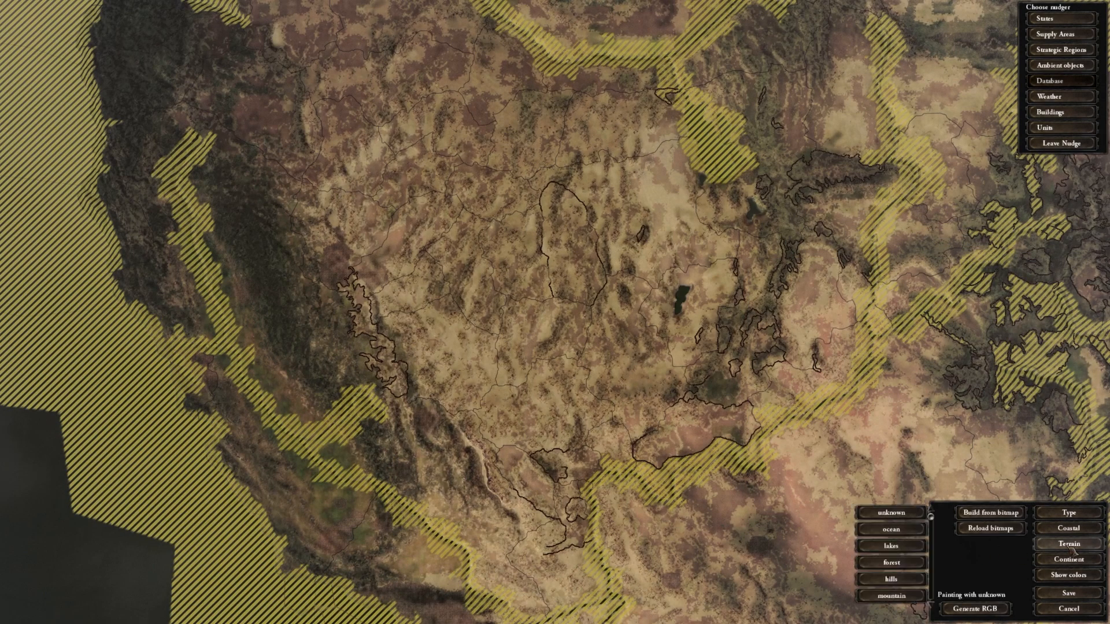
scroll(638, 327, up, 3)
scroll(626, 381, down, 3)
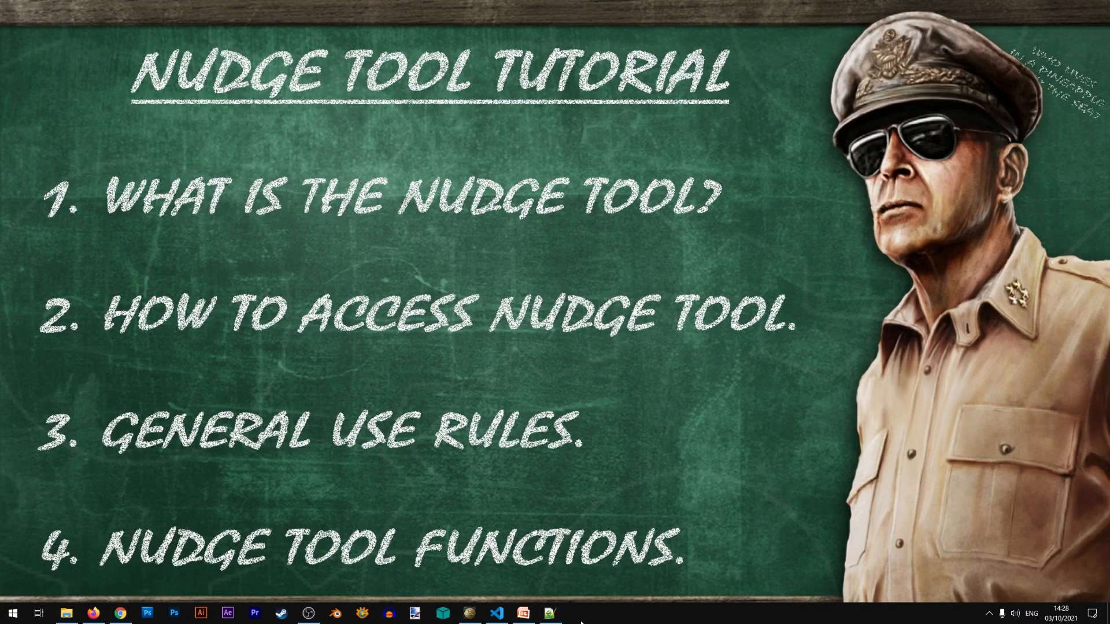
Switch to definition.csv in Notepad++ and highlight the terrain values of provinces 10223, 10222 and 10220
click(549, 613)
click(324, 298)
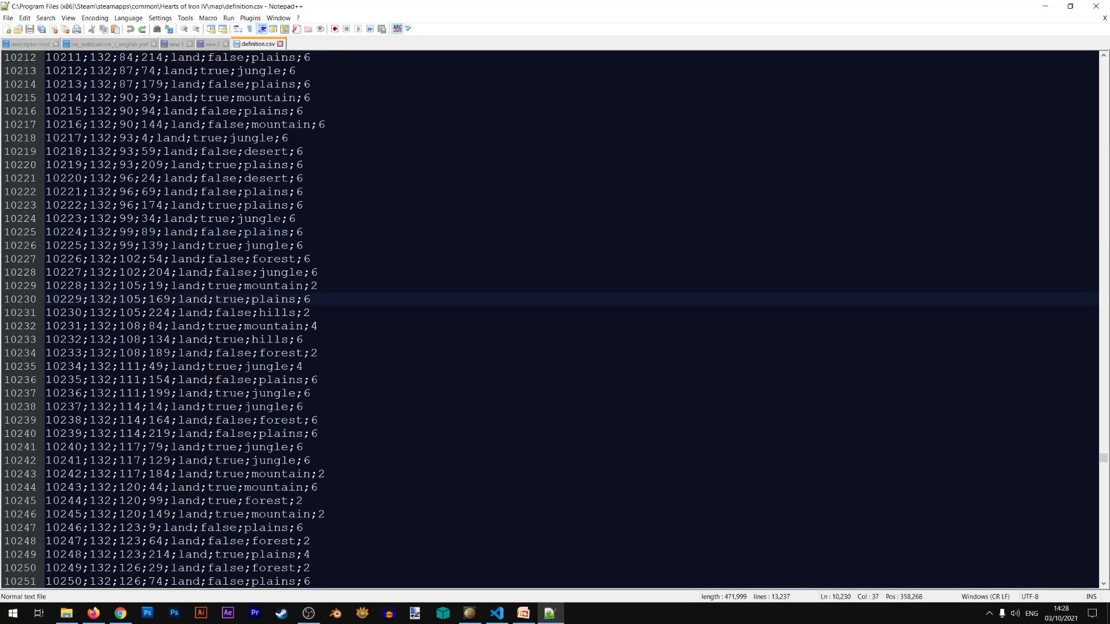
double_click(264, 219)
double_click(264, 205)
click(259, 178)
double_click(261, 178)
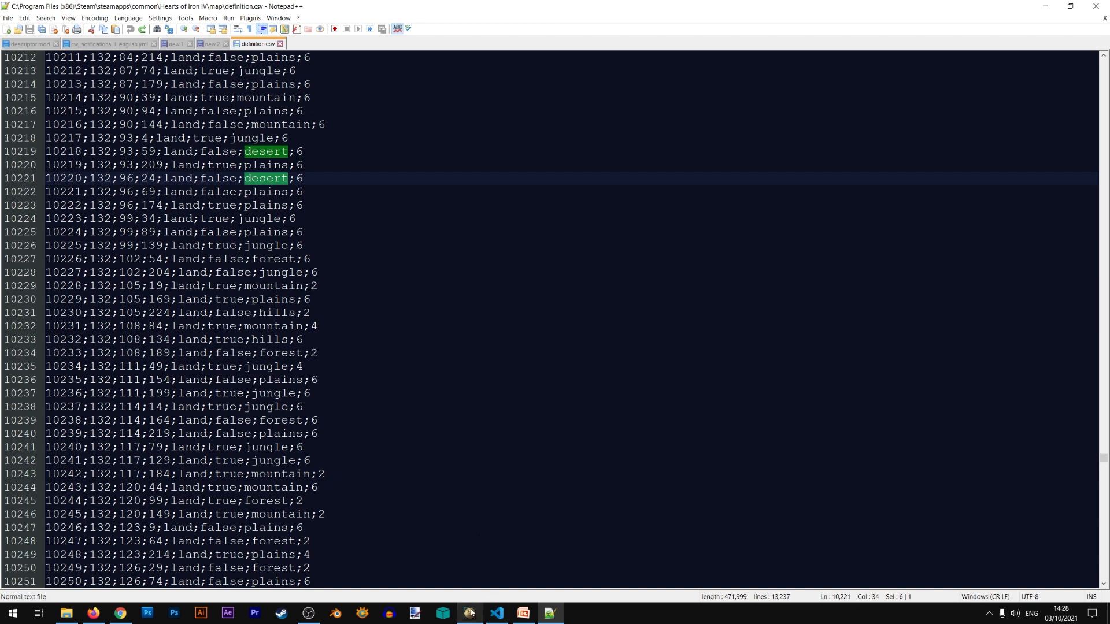
Return to the Nudge editor and paint province 5016 with the forest terrain type
mouse_move(469, 611)
click(469, 612)
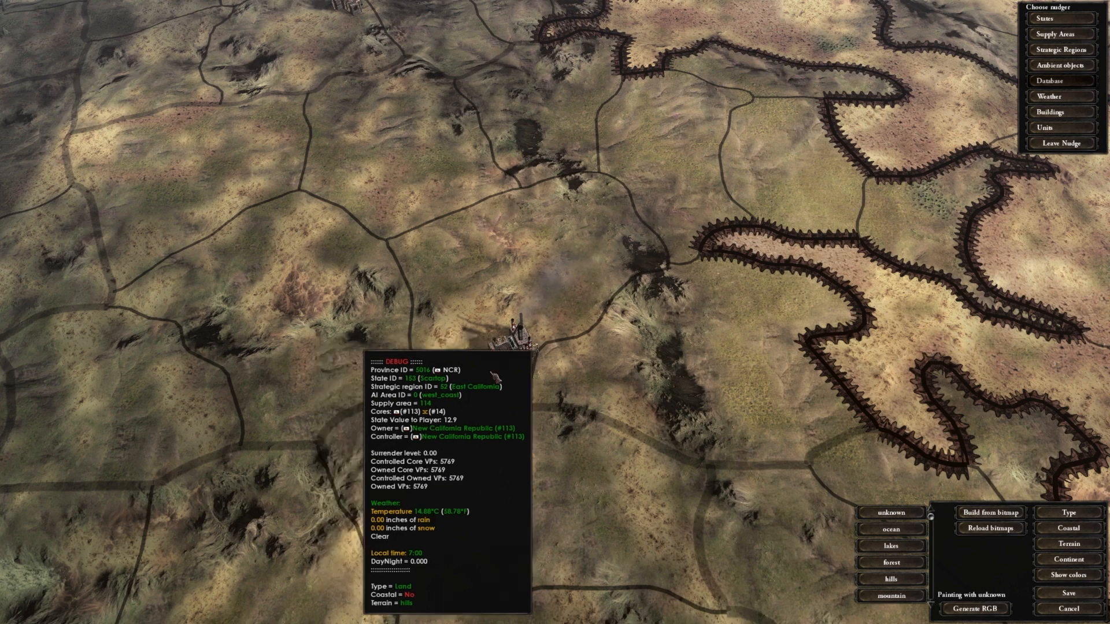
scroll(893, 563, down, 4)
scroll(900, 565, up, 6)
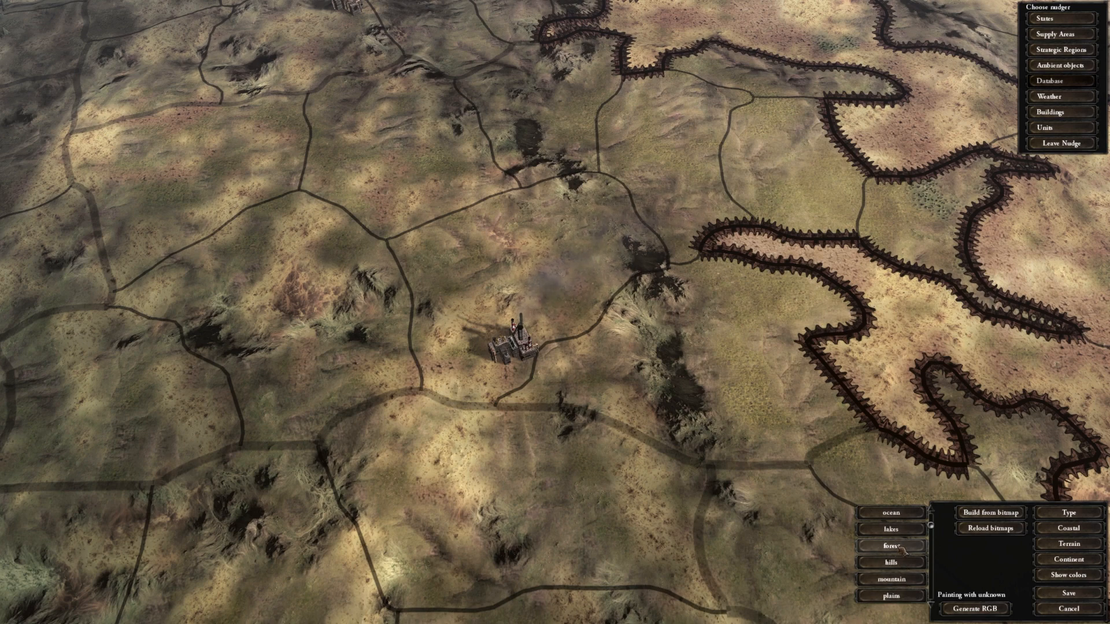
click(899, 548)
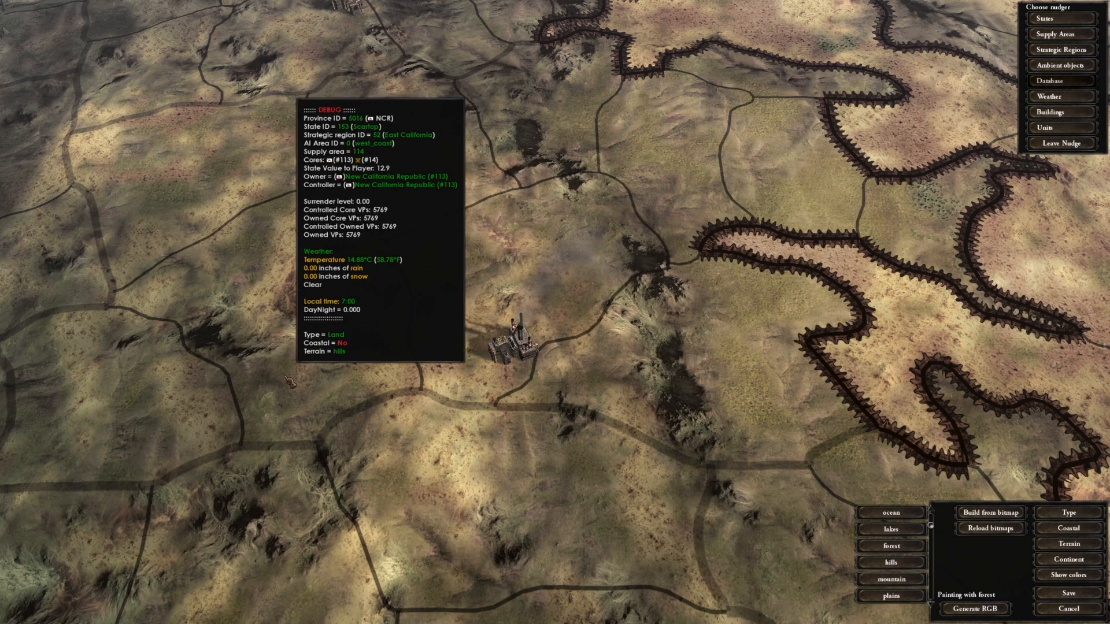
click(289, 381)
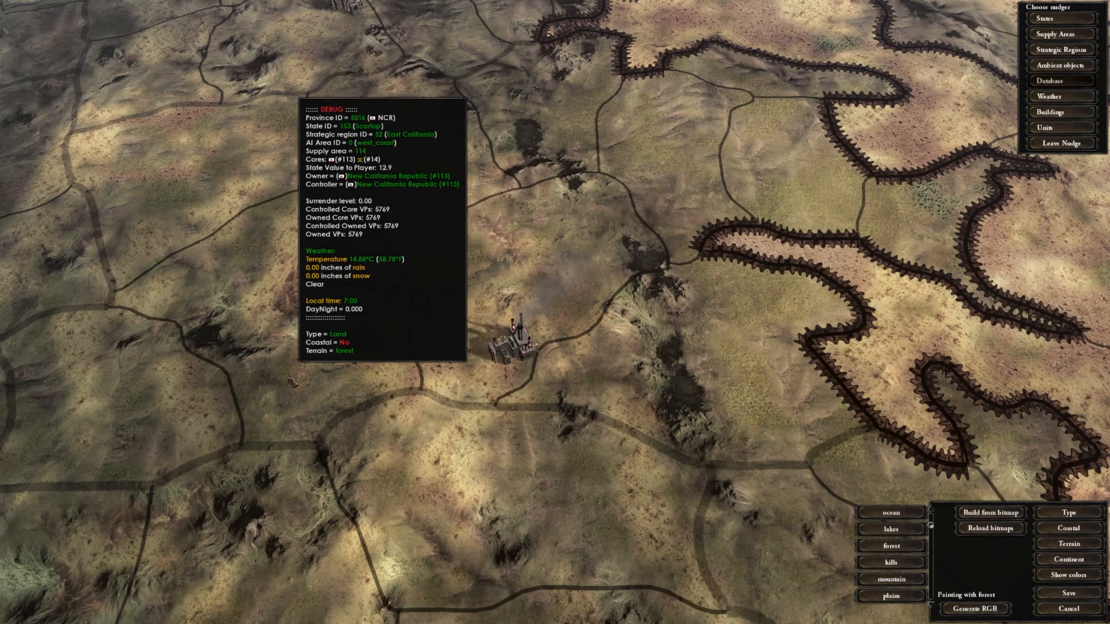
Display the Continent overlay for North America in the Database nudger
scroll(516, 347, down, 10)
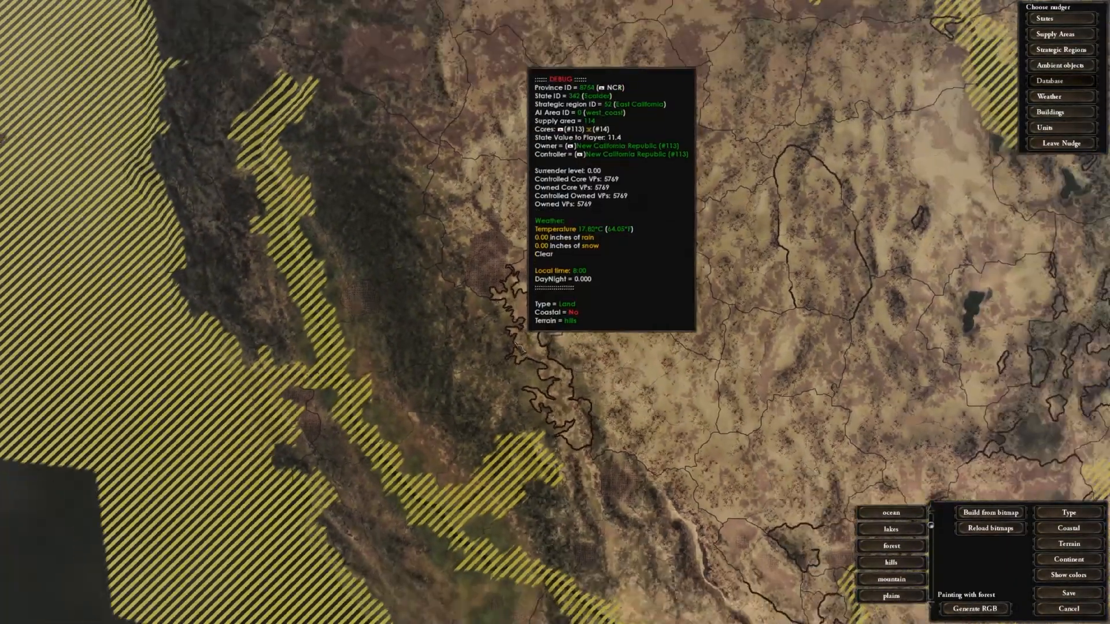
scroll(516, 347, down, 3)
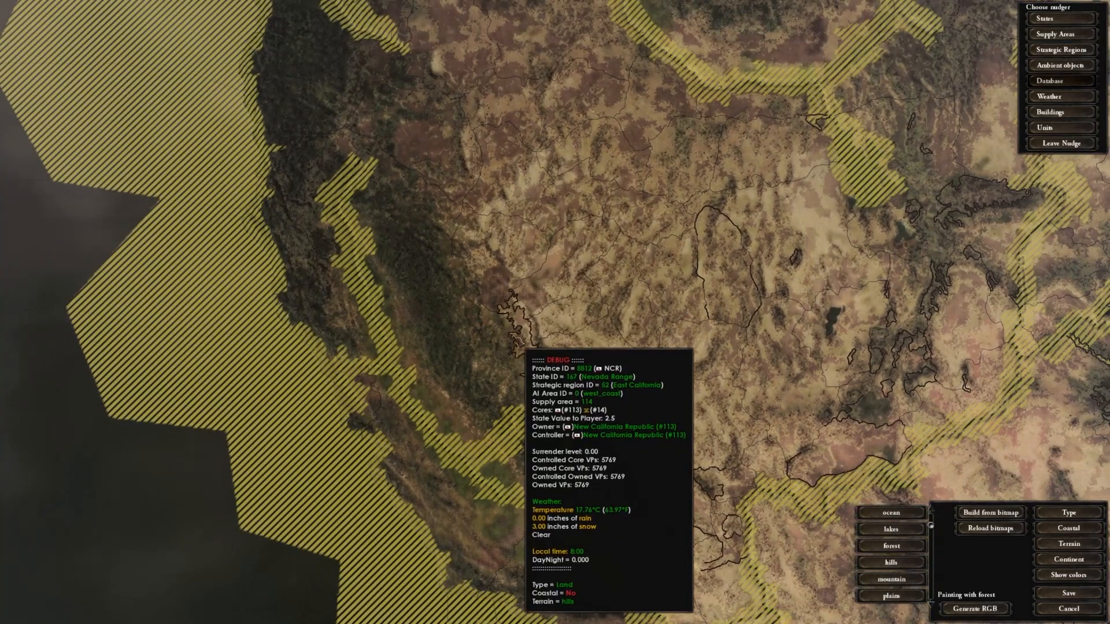
scroll(516, 341, down, 5)
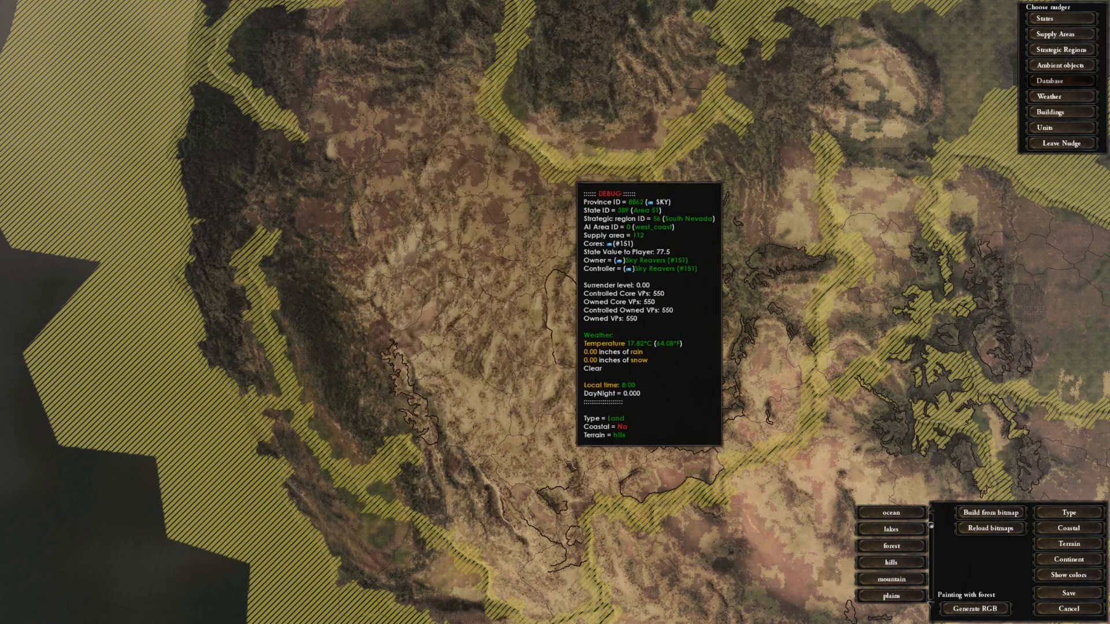
drag(566, 462, 537, 461)
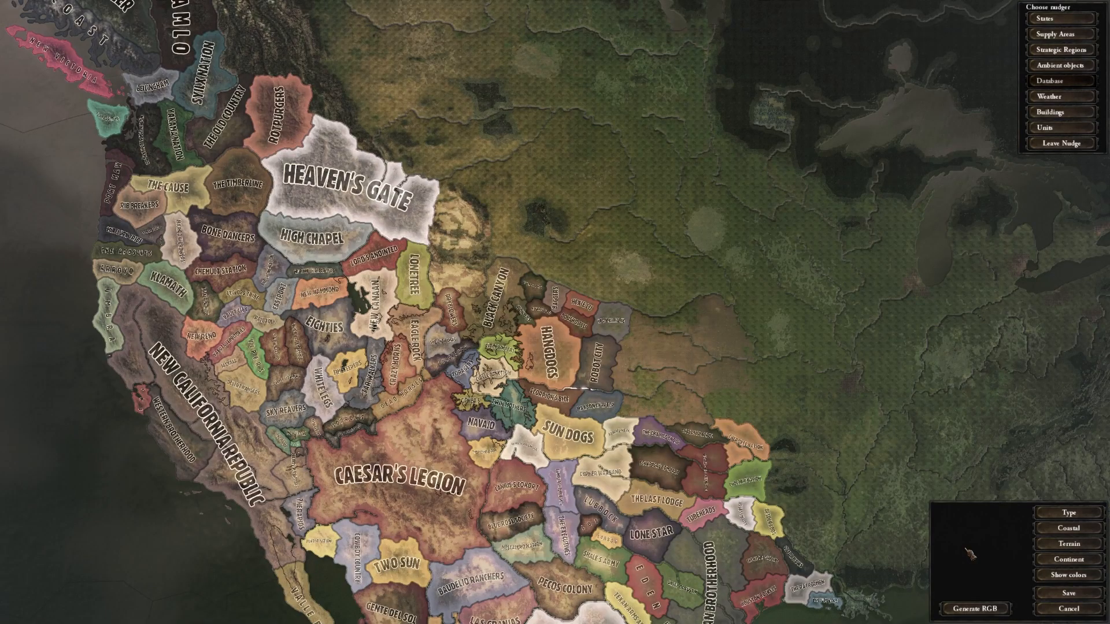
click(1068, 559)
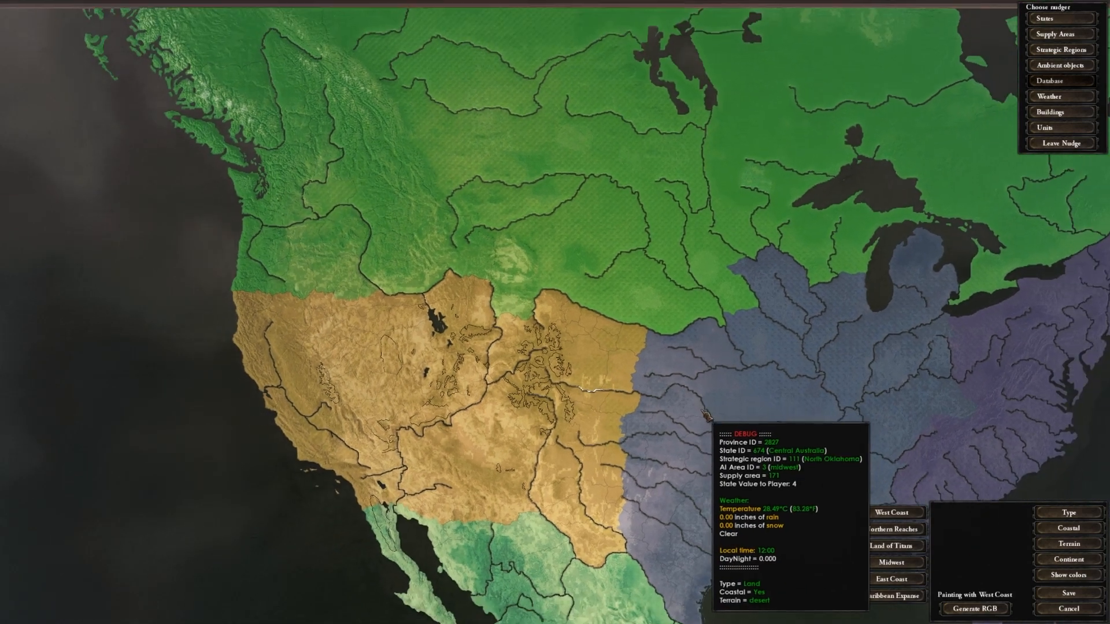
Examine the continent overlay across North America, including the West Coast and Midwest border, checking the provinces' debug details
scroll(706, 415, down, 1)
drag(705, 415, 601, 387)
drag(613, 427, 601, 360)
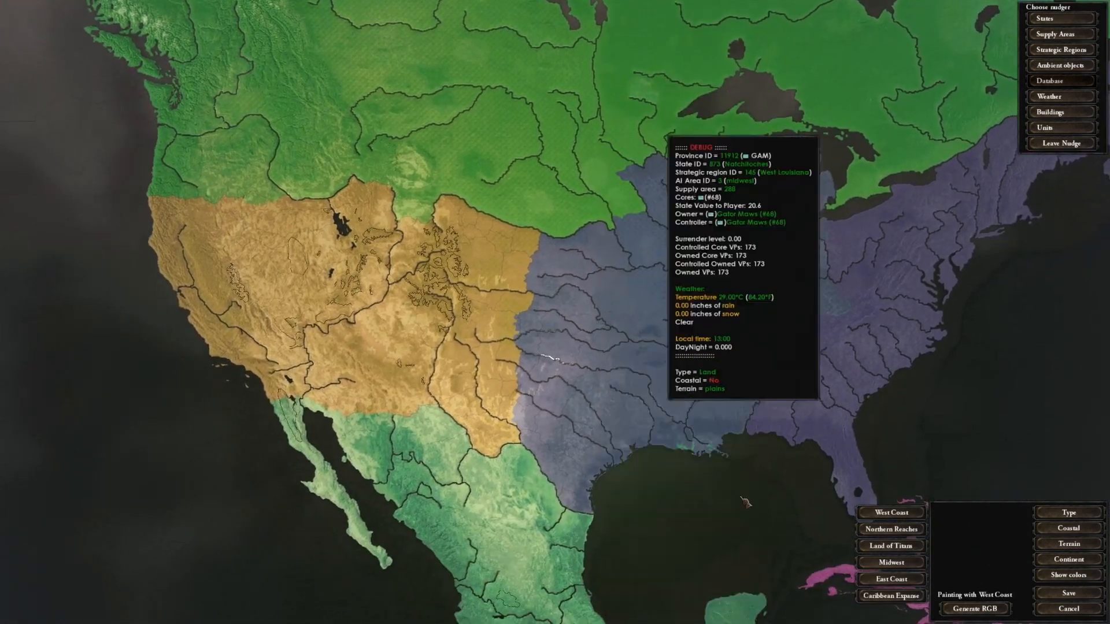
drag(754, 525, 756, 574)
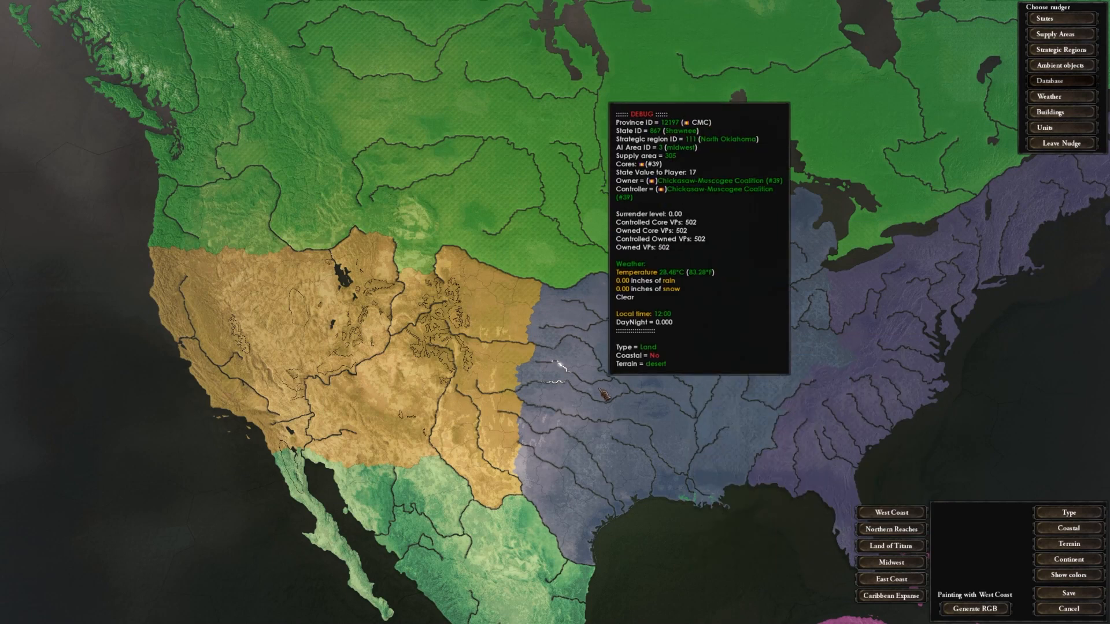
drag(670, 423, 683, 376)
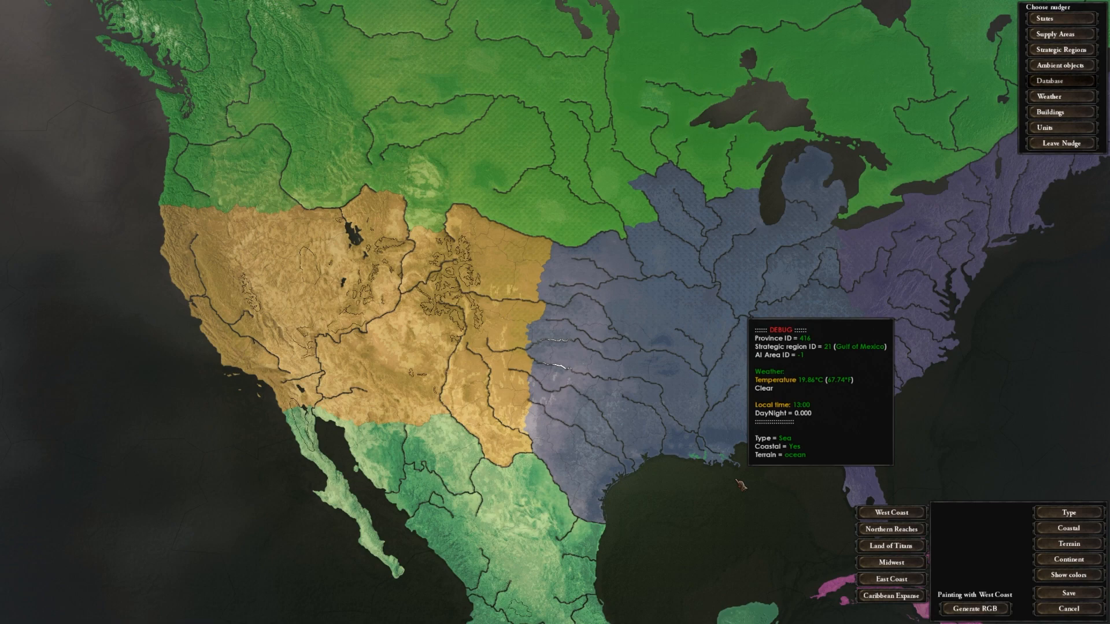
drag(891, 599, 578, 347)
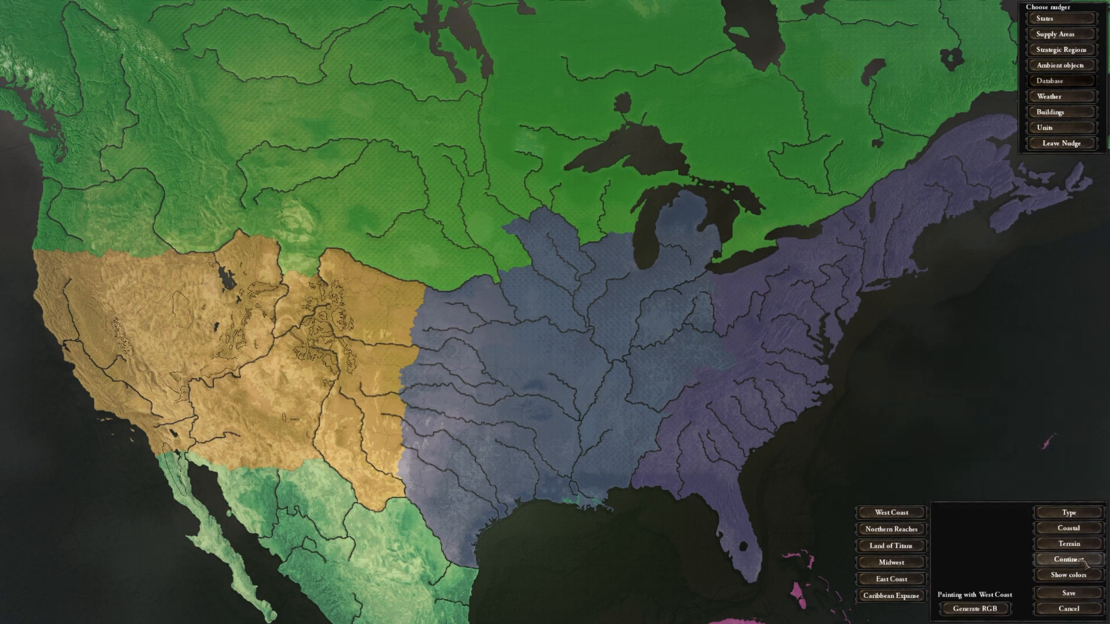
drag(582, 413, 634, 367)
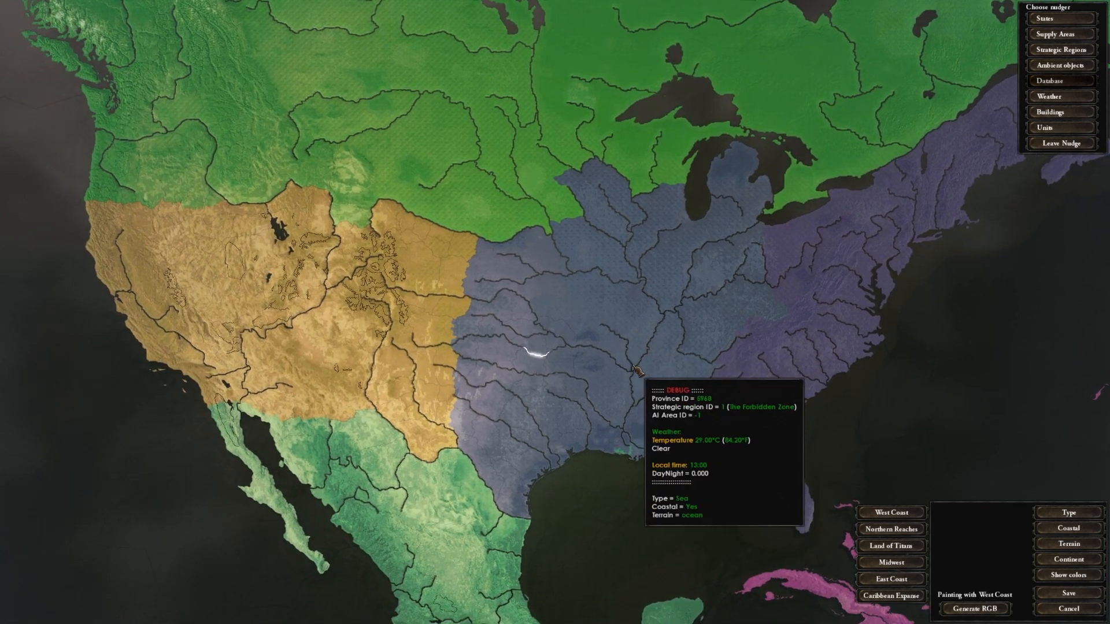
scroll(444, 368, down, 2)
drag(456, 323, 485, 367)
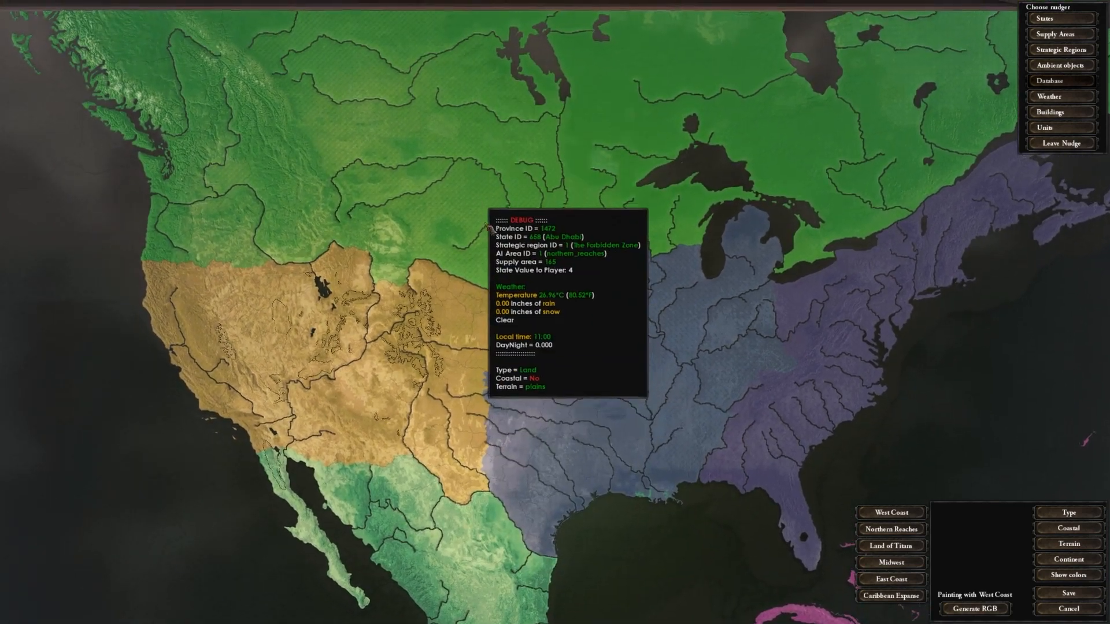
drag(488, 229, 499, 263)
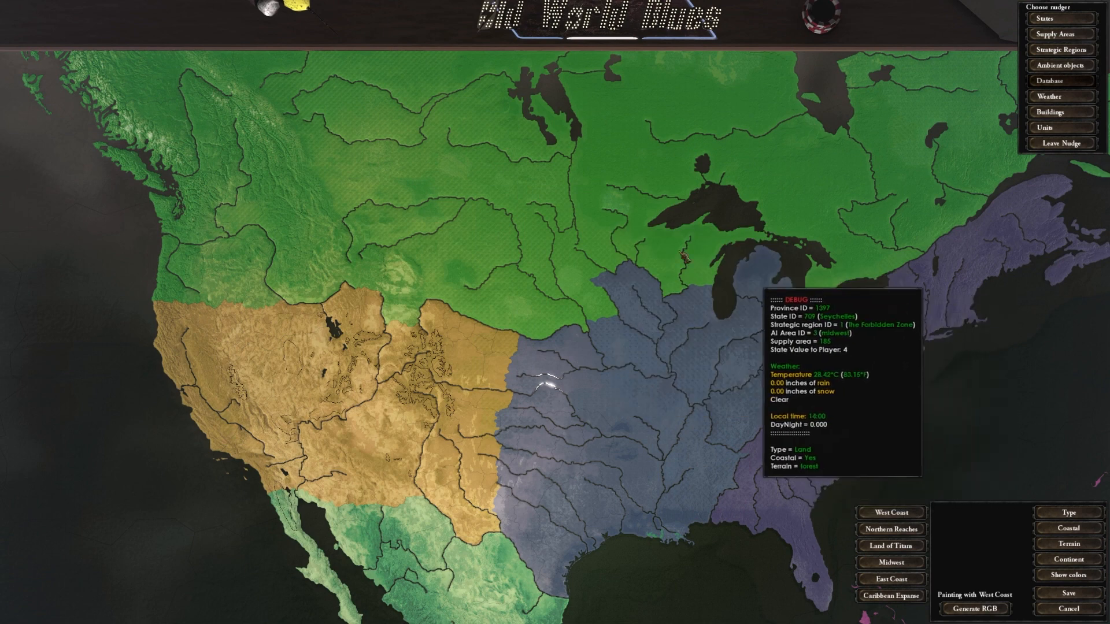
drag(591, 403, 583, 330)
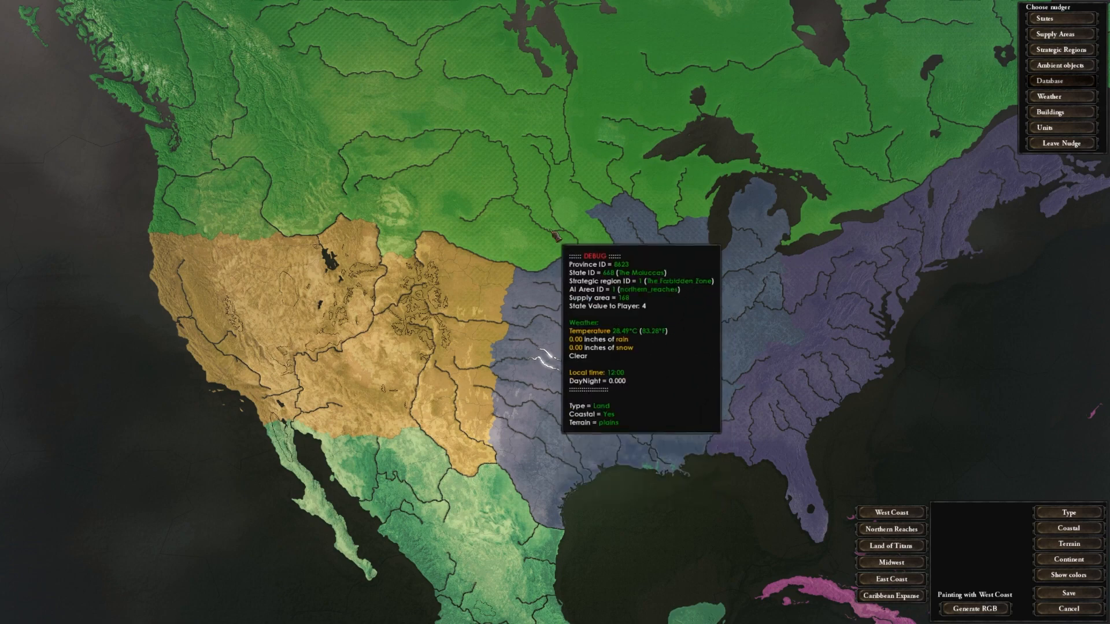
scroll(529, 354, up, 3)
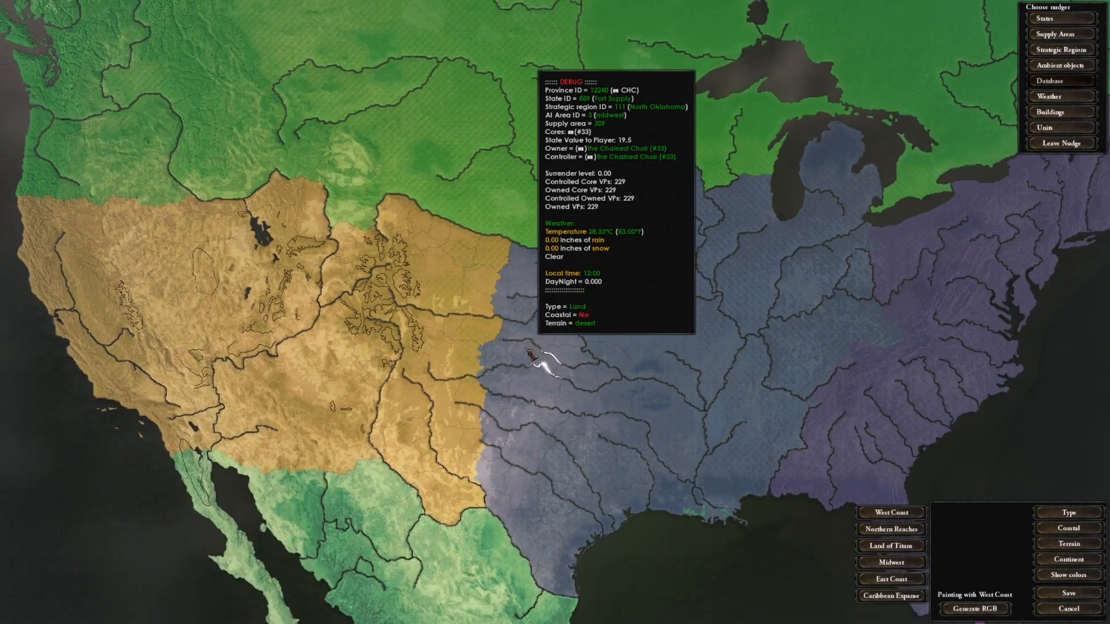
scroll(540, 364, up, 2)
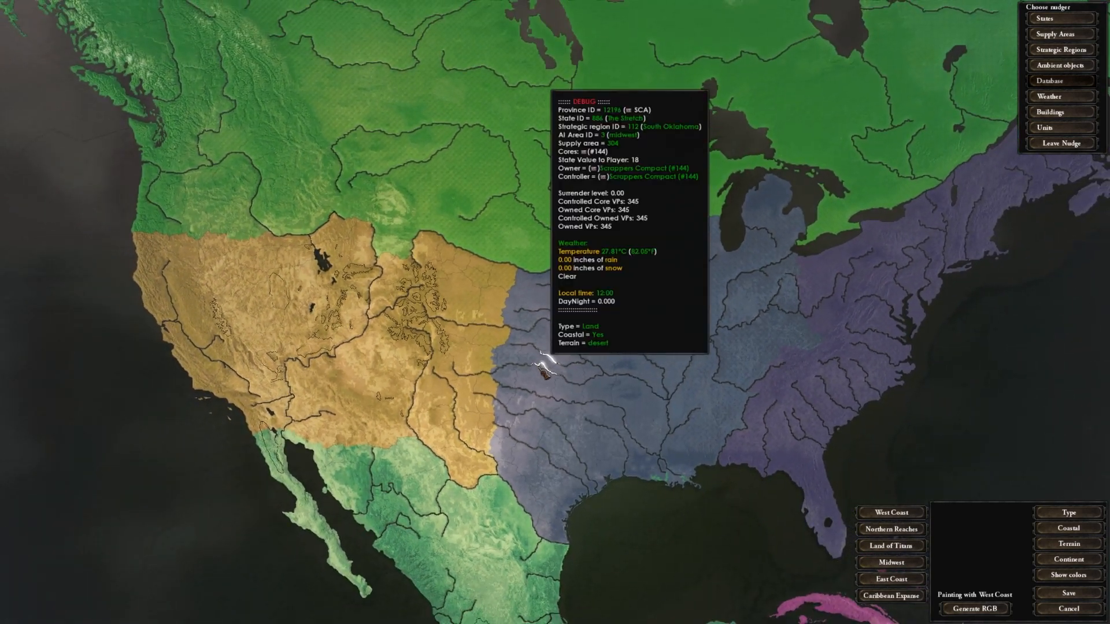
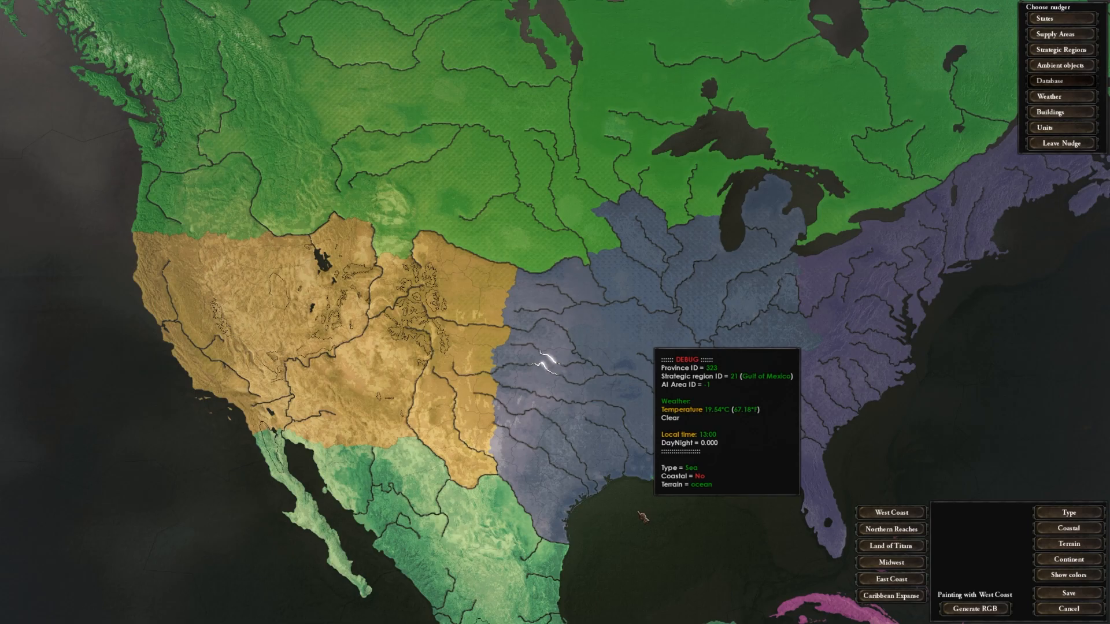
scroll(585, 444, up, 6)
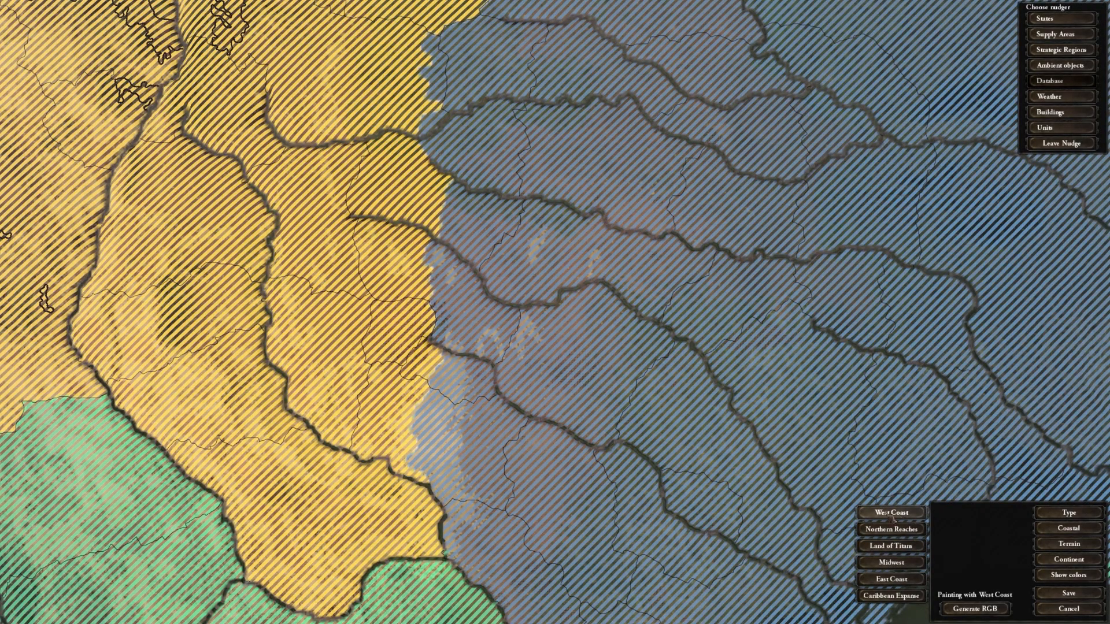
scroll(423, 385, up, 5)
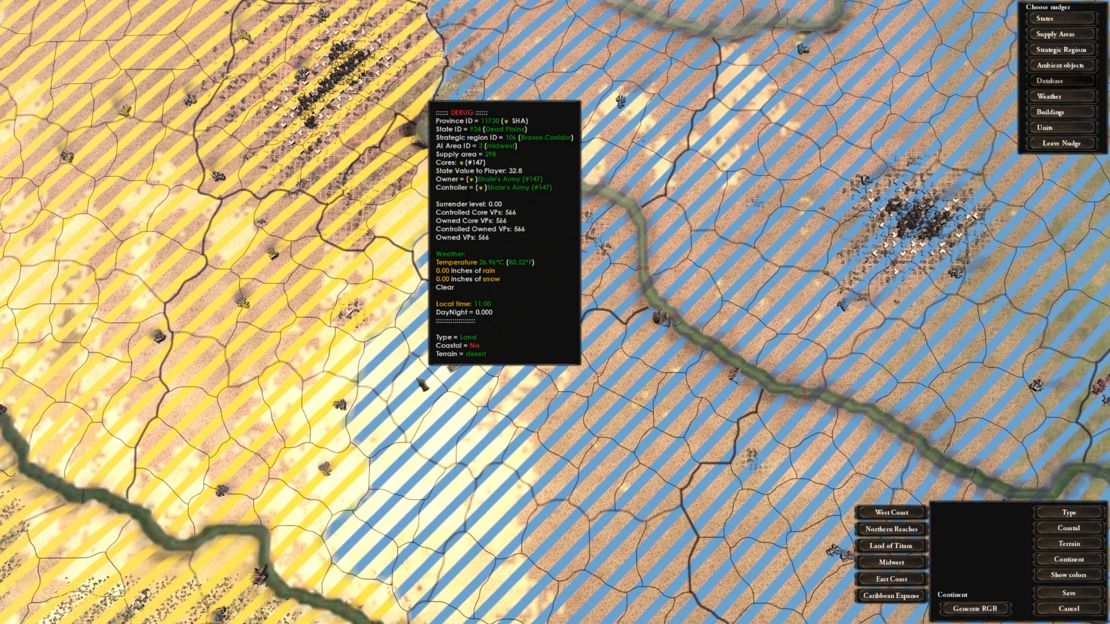
scroll(422, 385, down, 10)
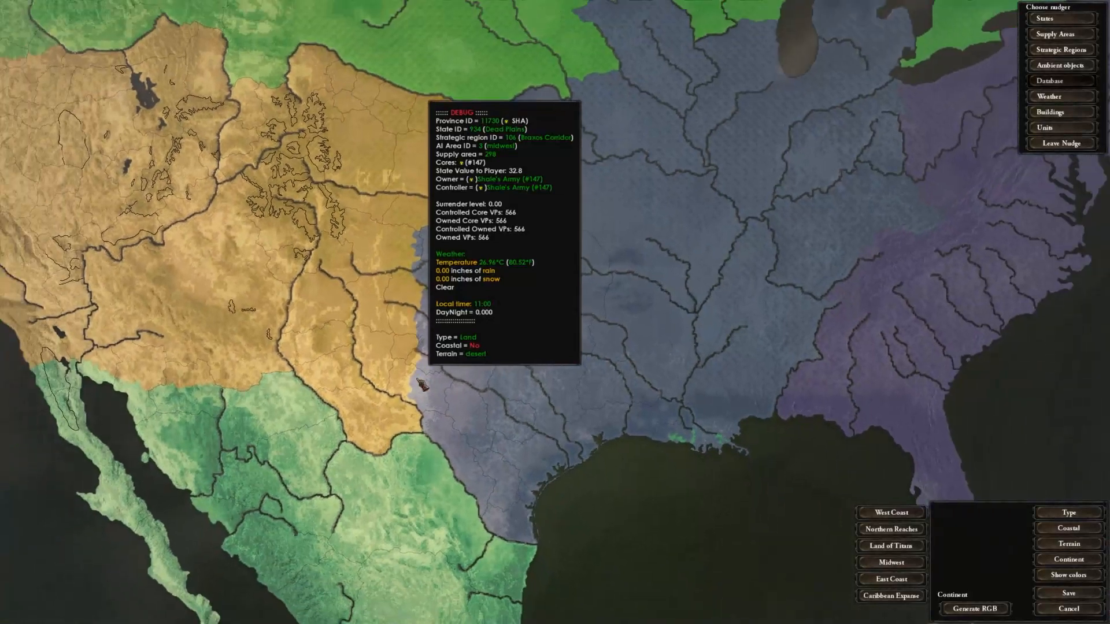
drag(423, 385, 526, 437)
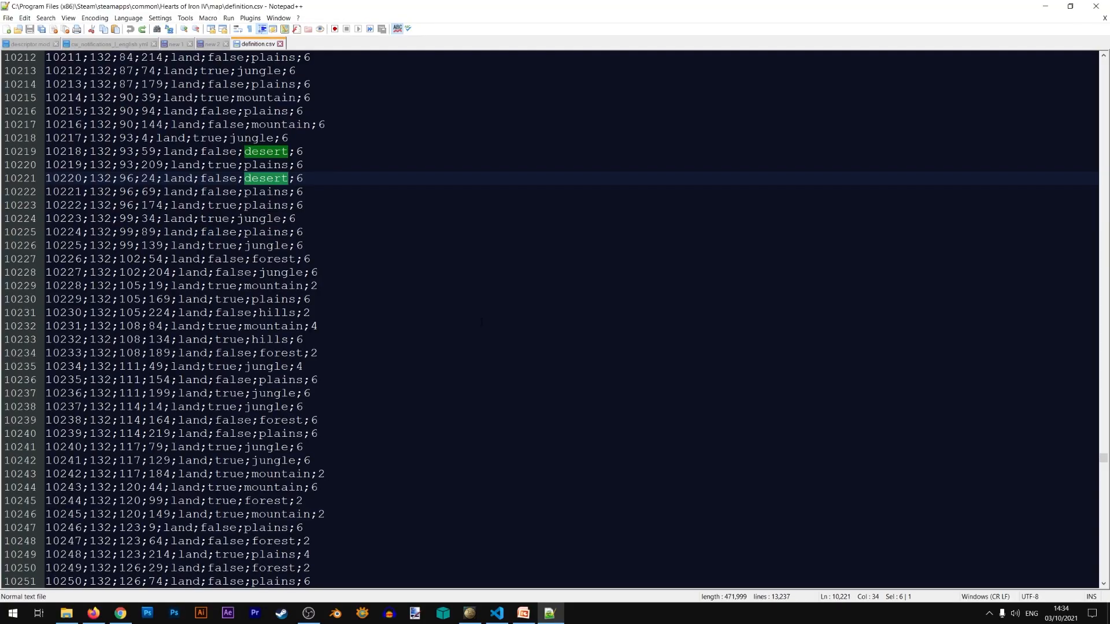
Highlight the continent values of provinces 10214, 10231 and 10239 and the province 10238 entry in definition.csv, and return to the Nudge editor
click(481, 321)
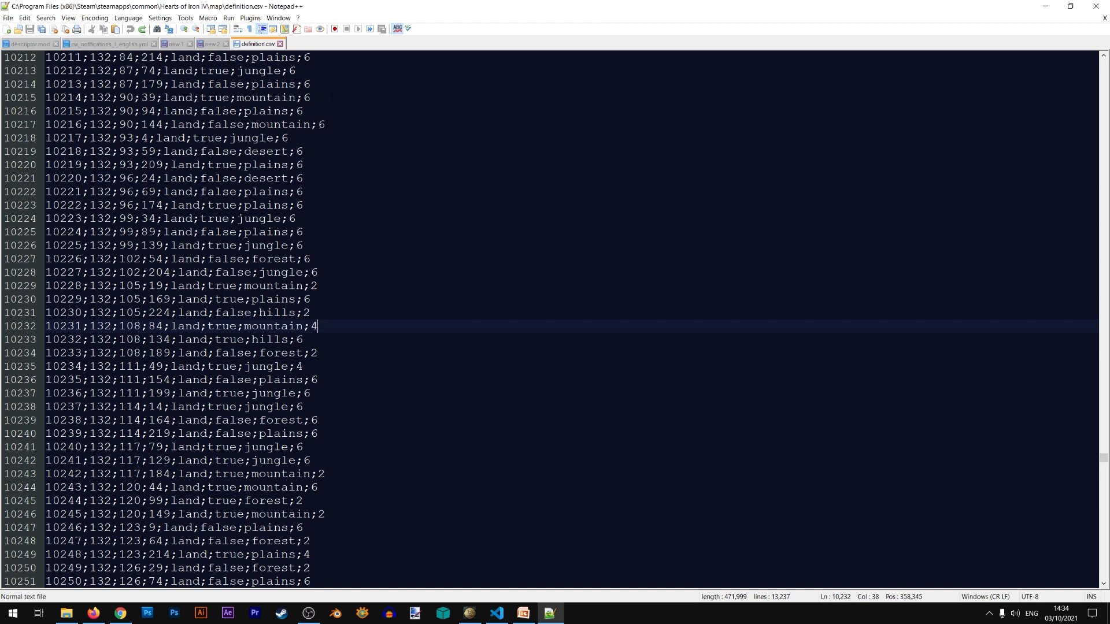
drag(316, 98, 306, 97)
drag(315, 299, 313, 327)
click(339, 353)
drag(320, 327, 311, 327)
drag(319, 434, 312, 433)
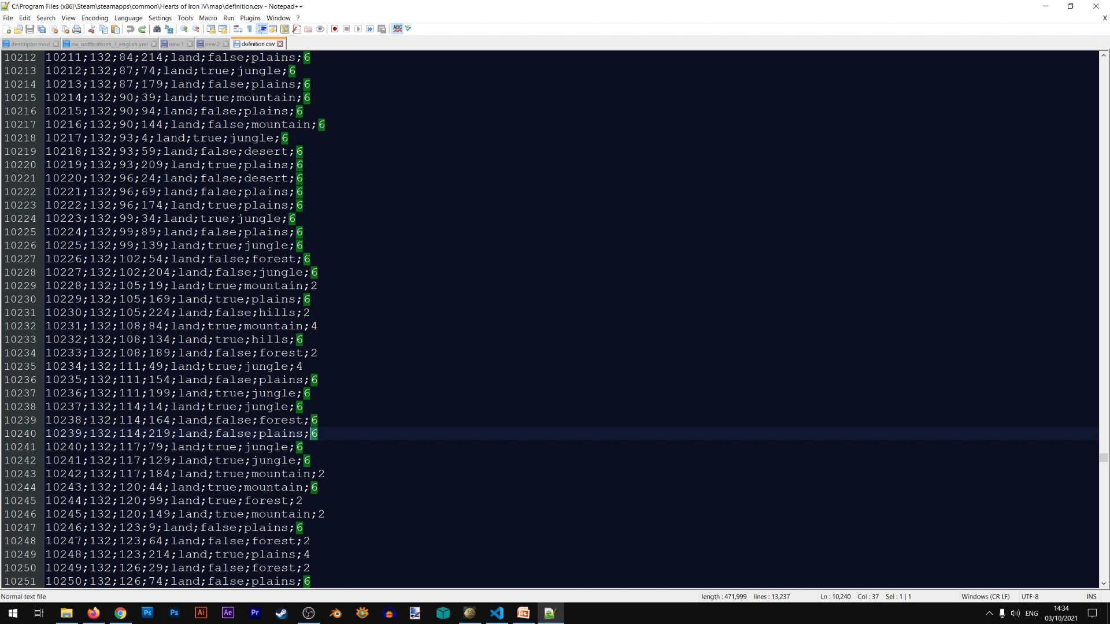
drag(60, 420, 367, 418)
click(367, 418)
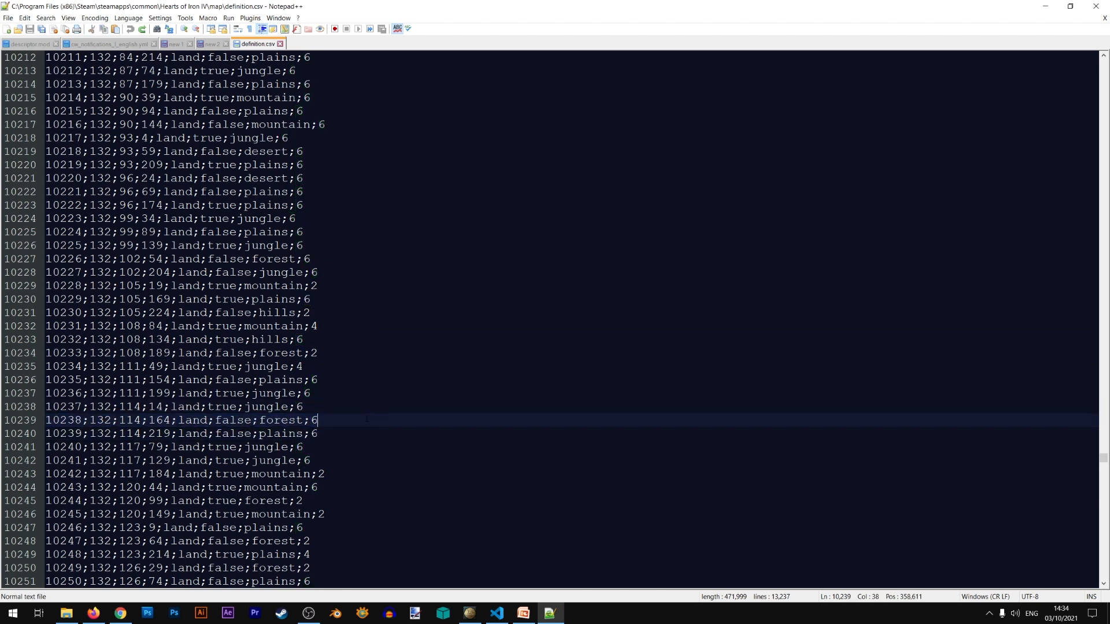
click(470, 613)
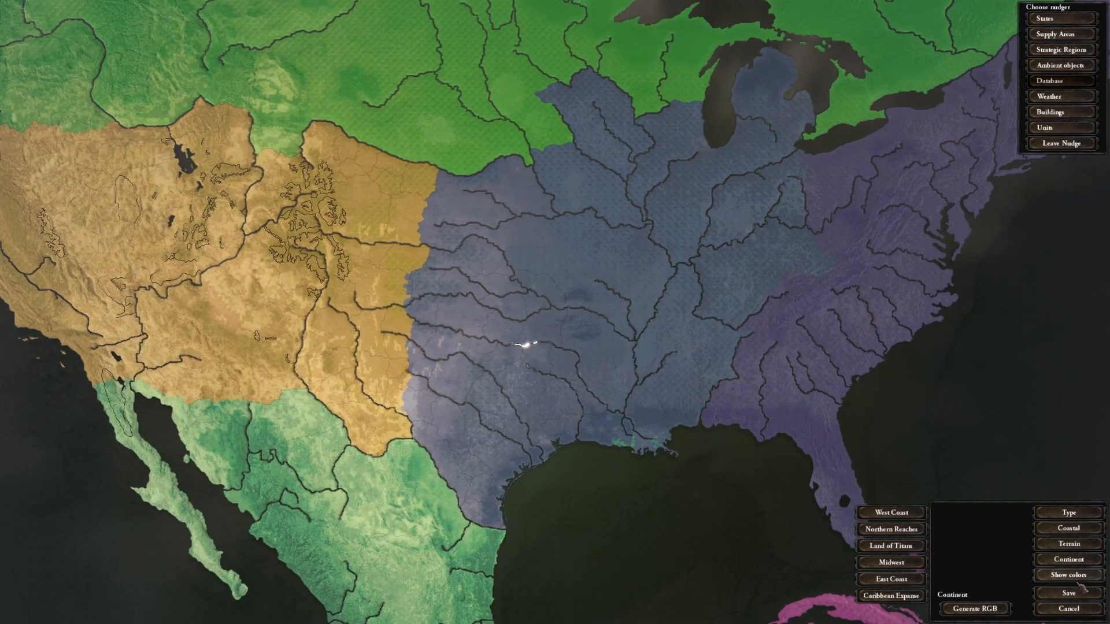
Leave and re-enter the Nudge editor, and show the province colors overlay in the Database nudger
click(1070, 576)
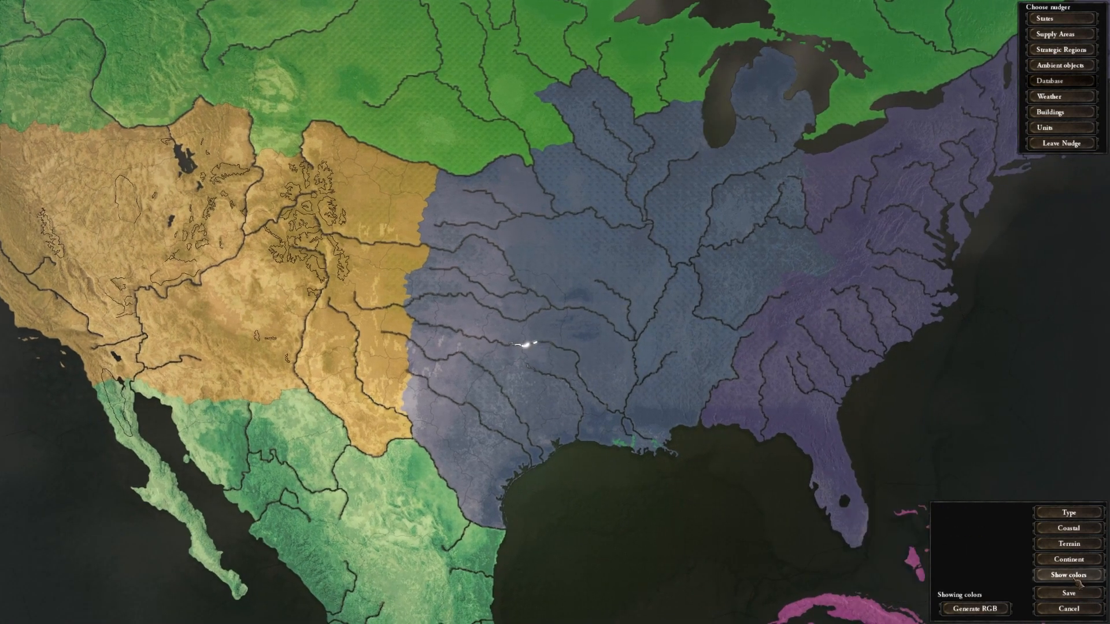
click(1074, 578)
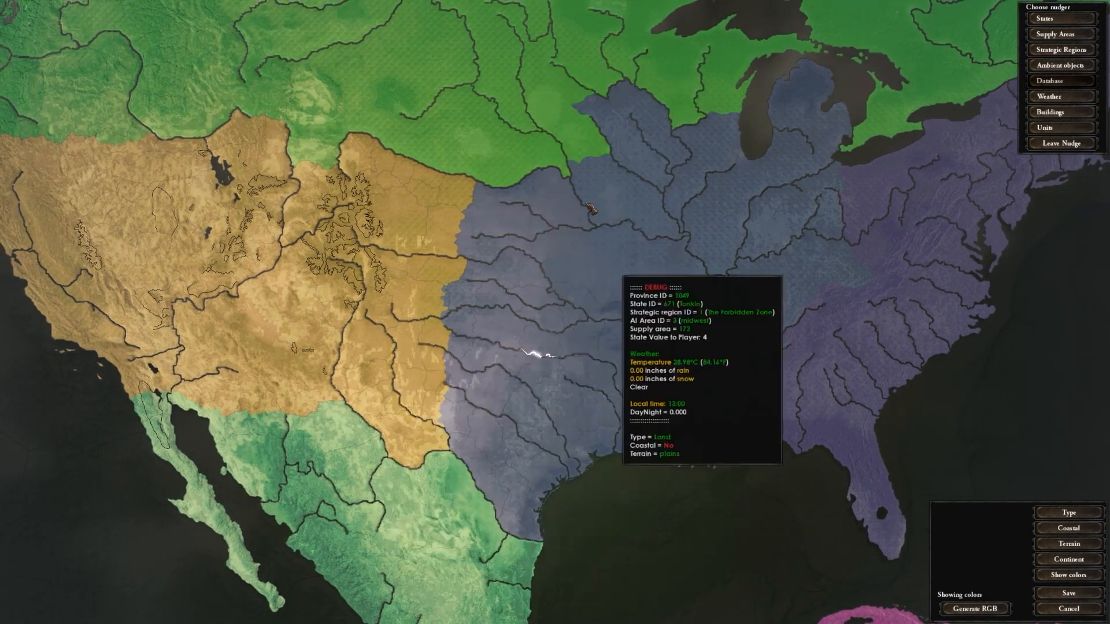
click(1061, 143)
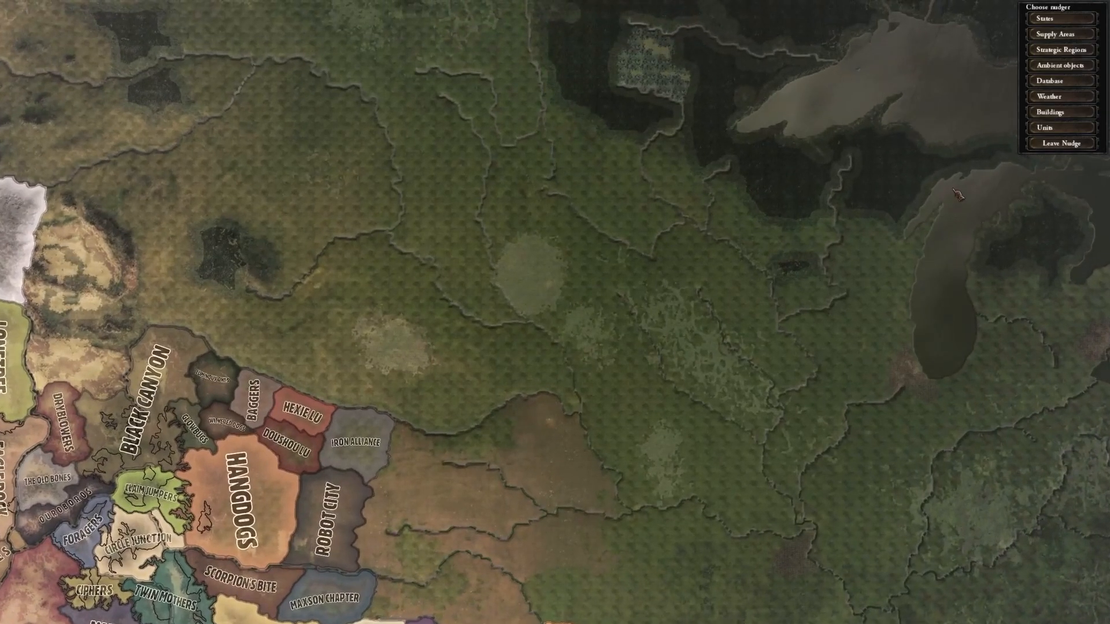
click(1060, 81)
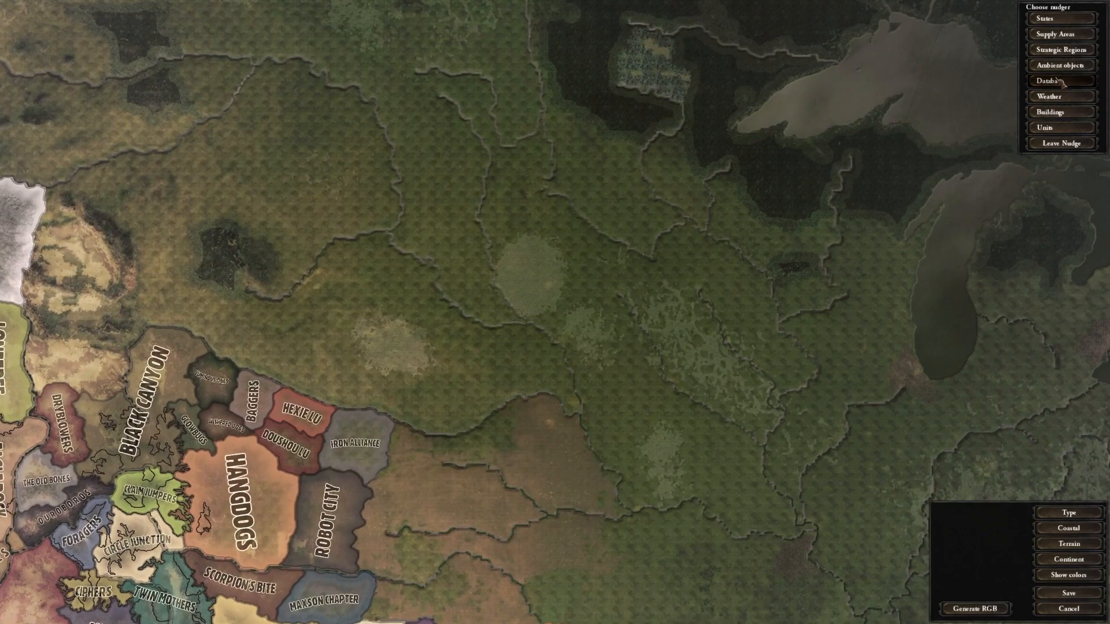
click(1068, 574)
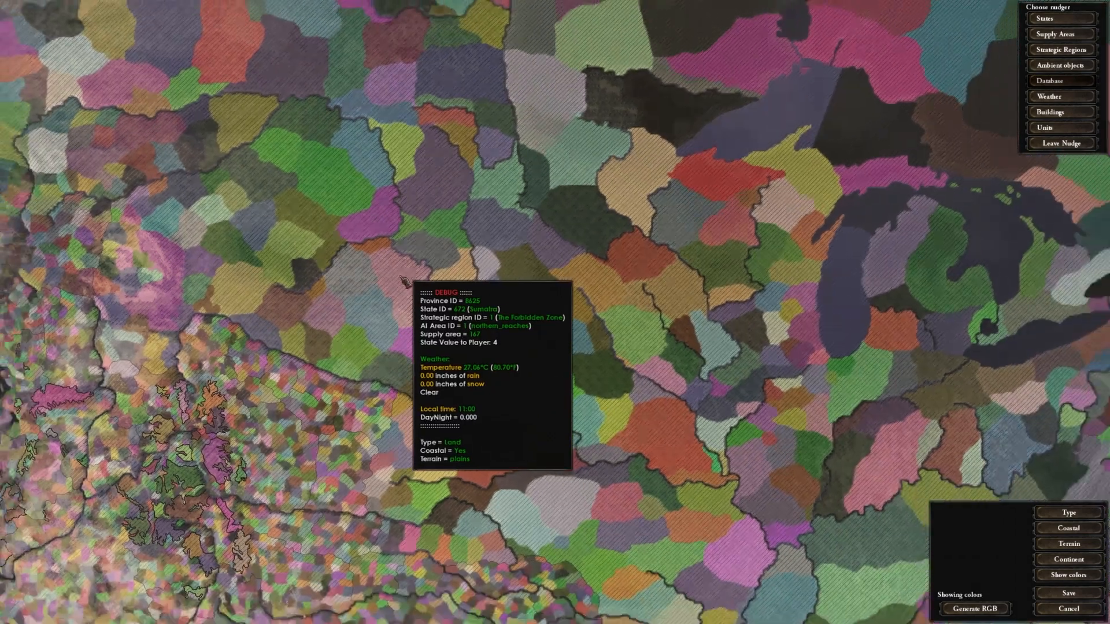
Examine the province colors across the western United States, northern Mexico and the Gulf Coast, comparing dense and large provinces
drag(404, 280, 750, 203)
scroll(750, 203, down, 3)
scroll(604, 283, up, 3)
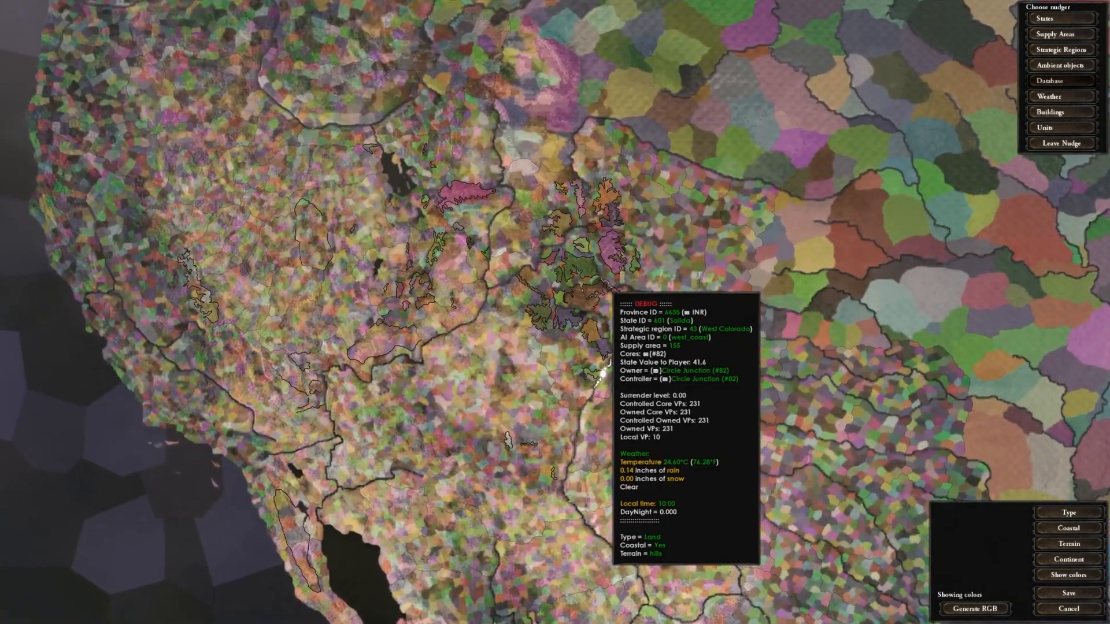
drag(853, 320, 499, 229)
drag(579, 384, 554, 214)
drag(639, 368, 990, 468)
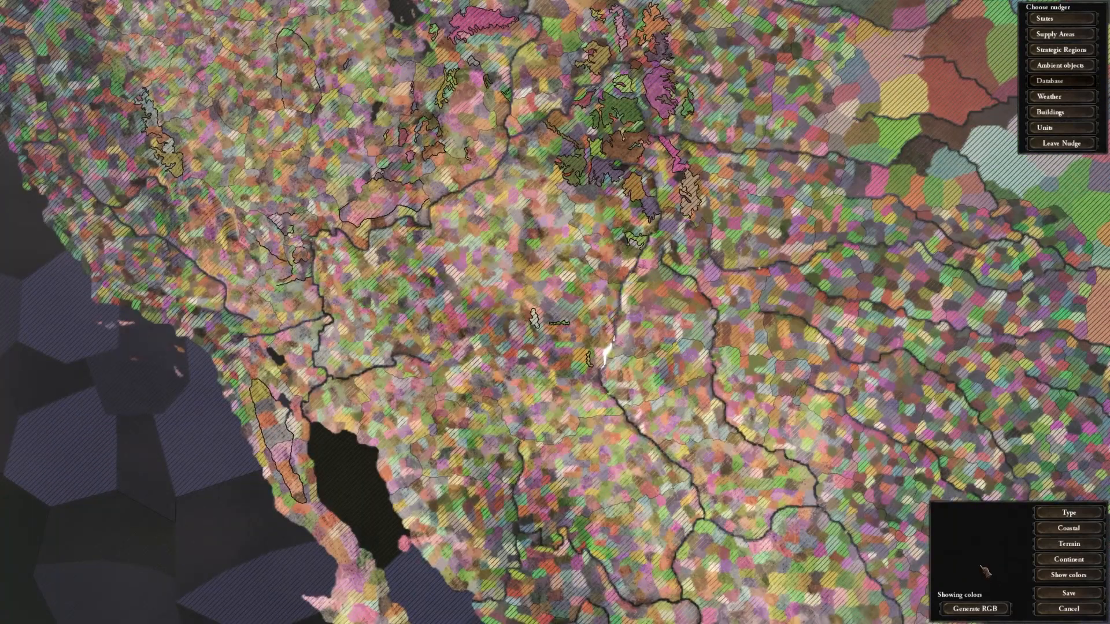
drag(424, 322, 584, 421)
drag(541, 168, 615, 315)
drag(512, 306, 535, 381)
drag(825, 450, 417, 262)
drag(746, 387, 269, 125)
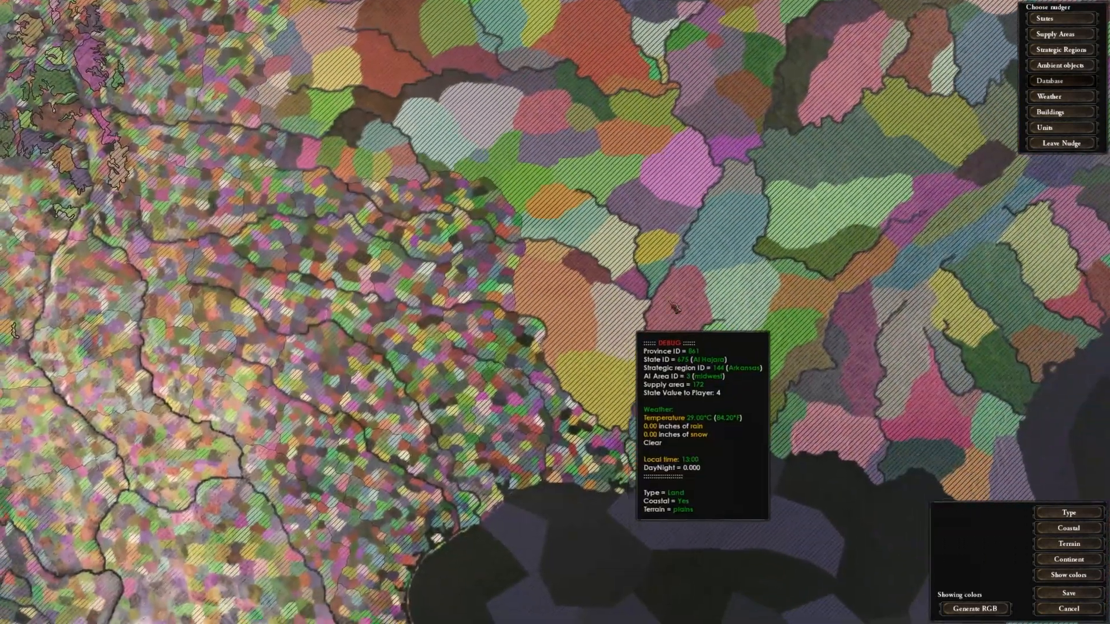
drag(487, 329, 628, 317)
drag(559, 332, 805, 364)
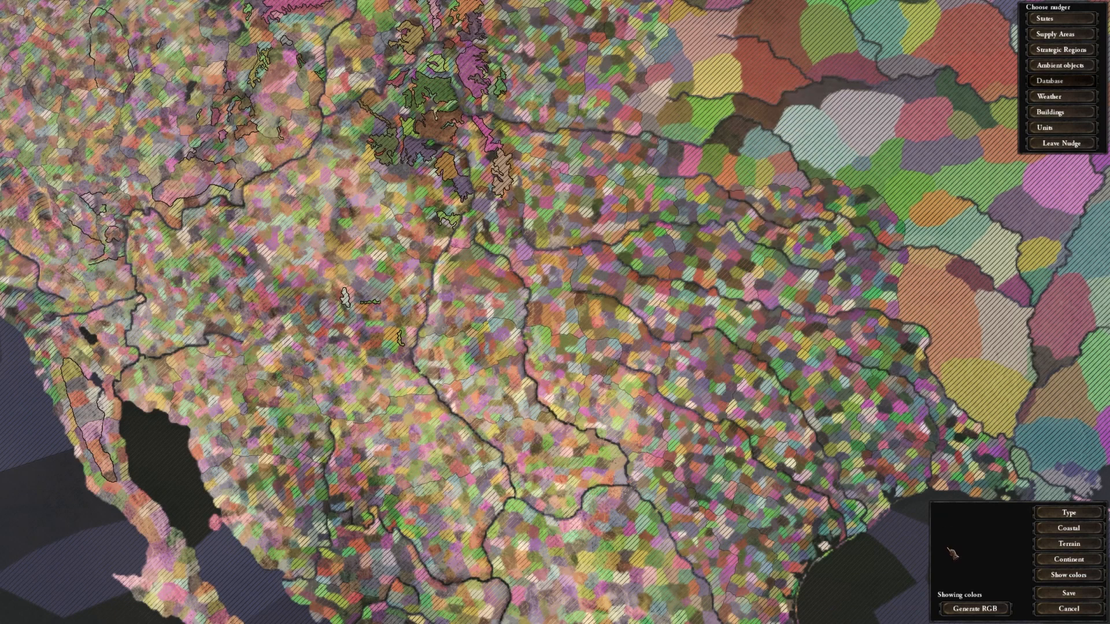
scroll(700, 434, up, 3)
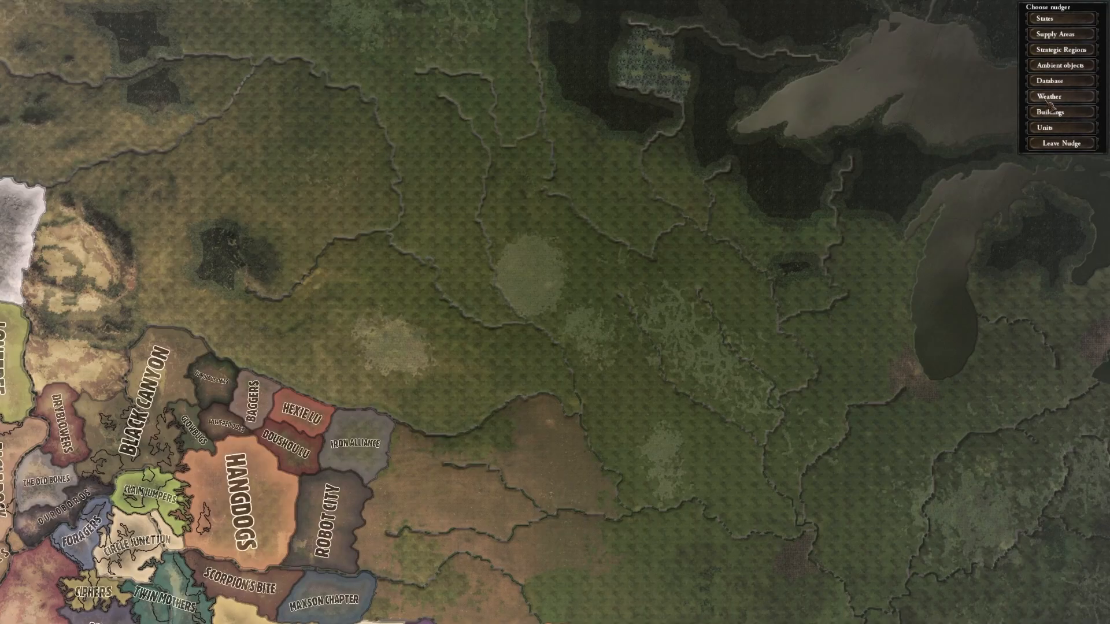
Open the Weather nudger and select the West Nevada strategic region
click(1049, 96)
drag(392, 321, 659, 260)
scroll(370, 312, down, 3)
drag(362, 309, 664, 255)
scroll(696, 242, up, 3)
scroll(669, 257, up, 2)
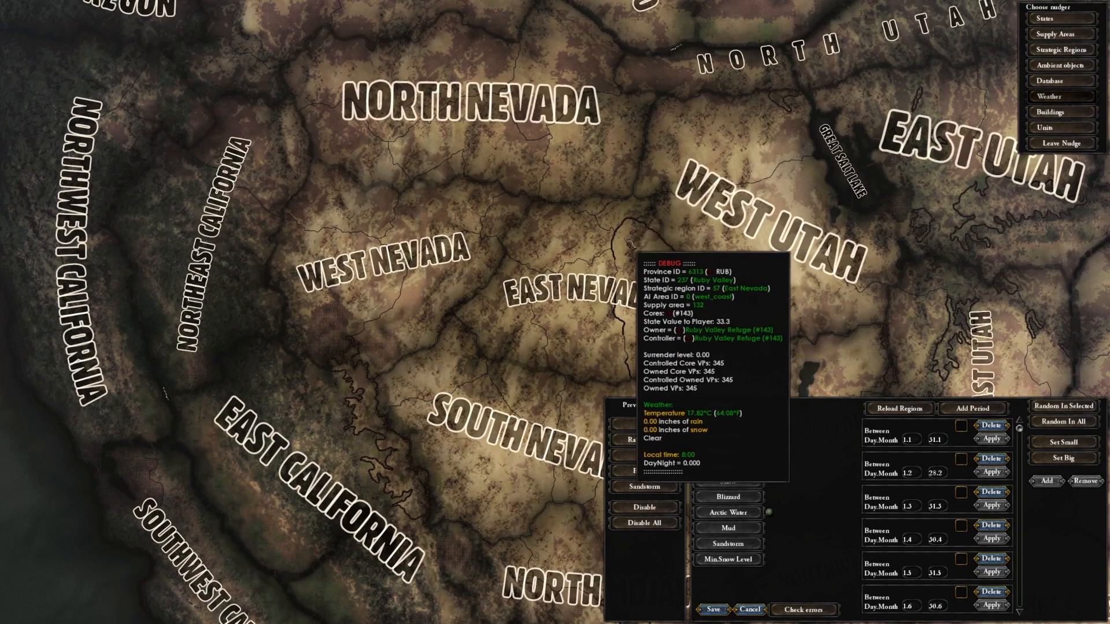
scroll(629, 242, up, 1)
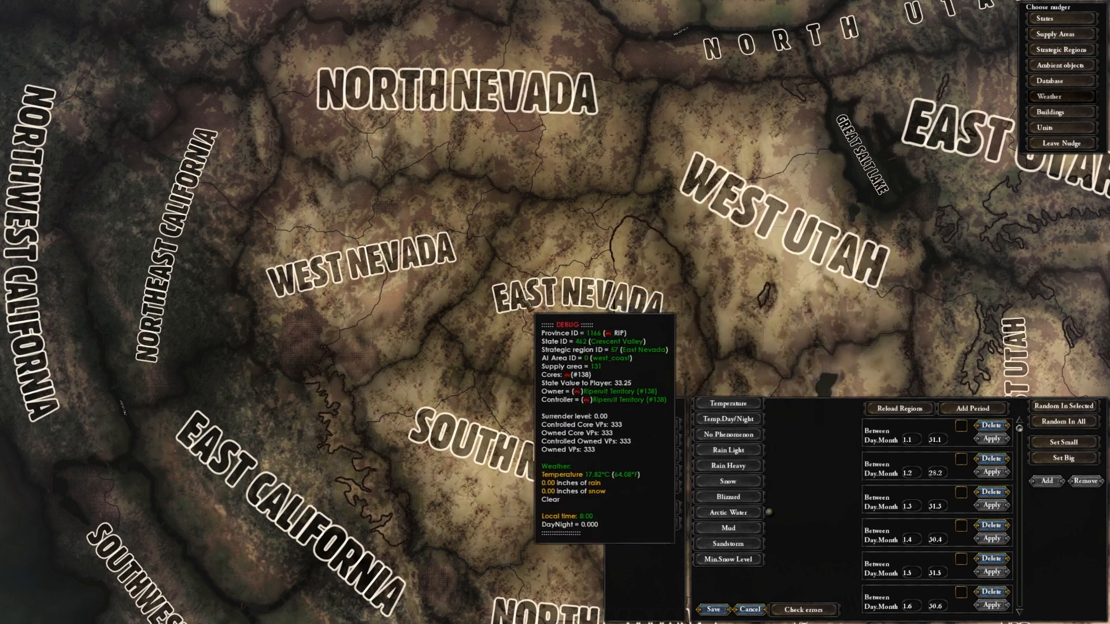
click(421, 280)
Inspect West Nevada's weather position marker and the weather details in the debug tooltip across the region
scroll(527, 333, down, 2)
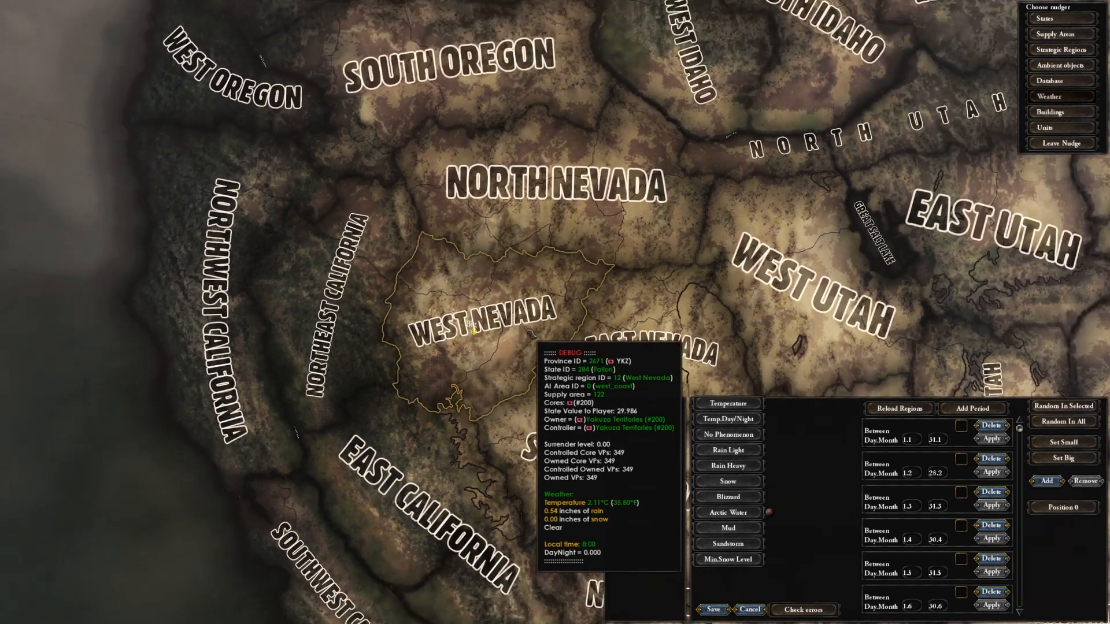
scroll(528, 333, up, 3)
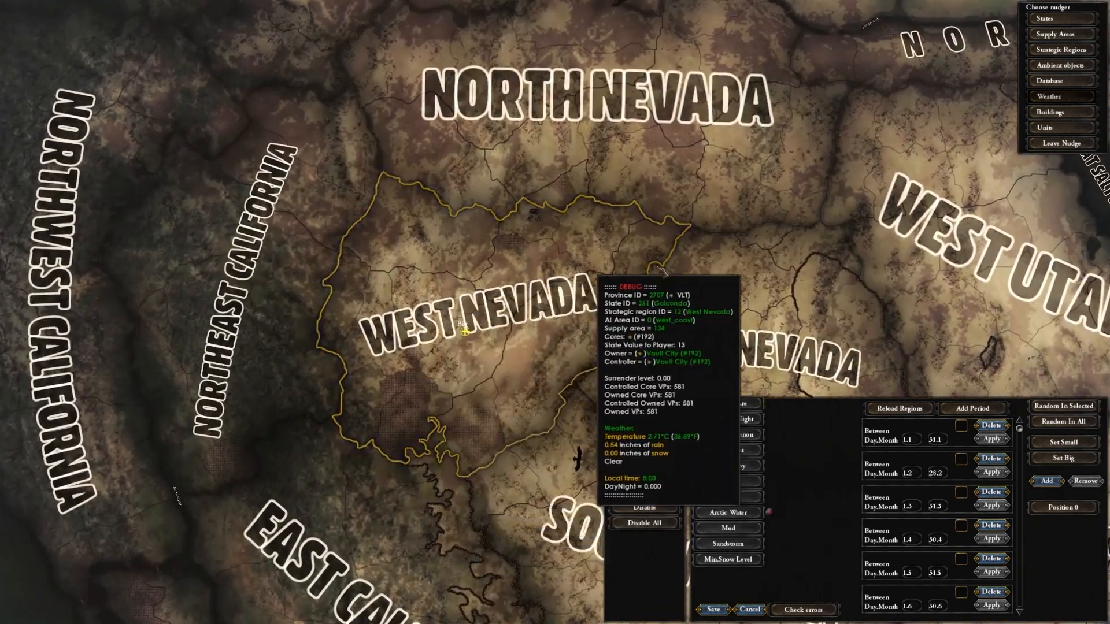
scroll(465, 332, up, 3)
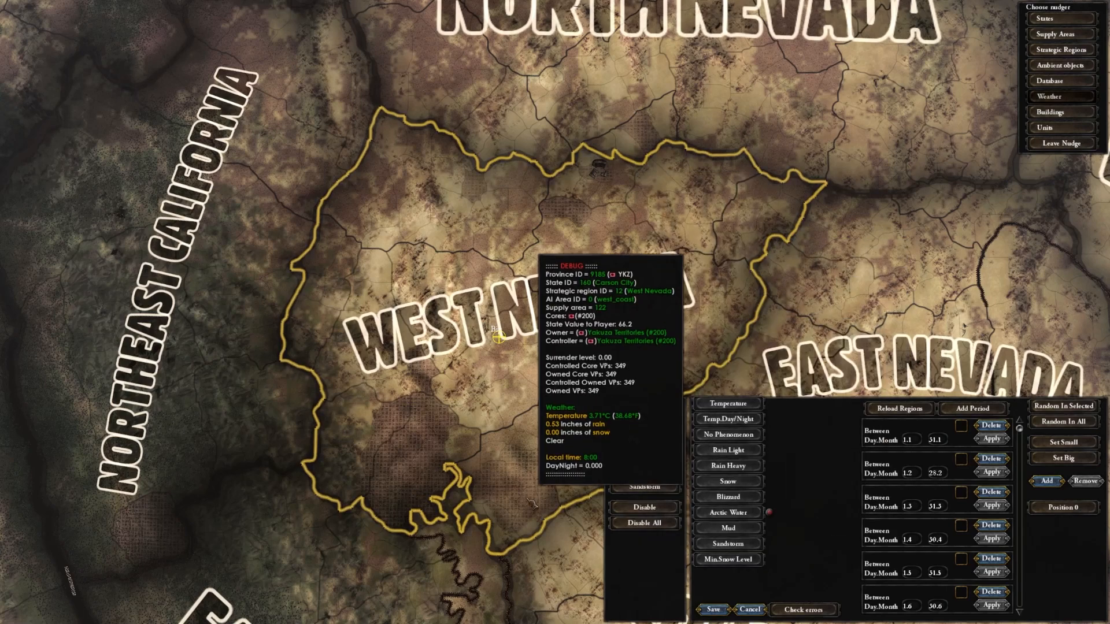
scroll(508, 225, up, 6)
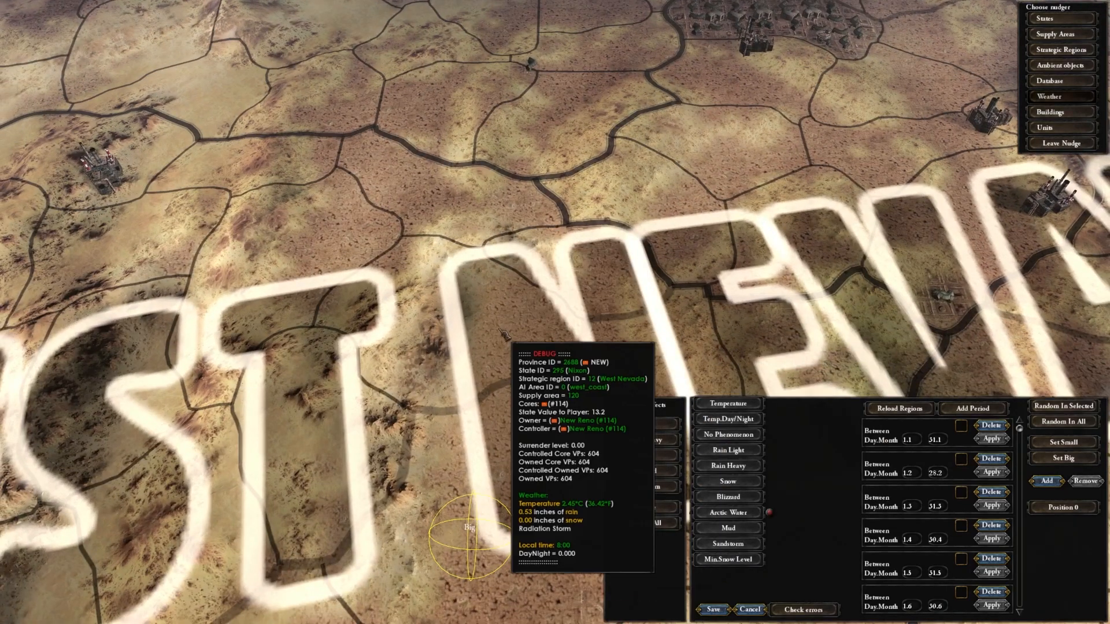
scroll(513, 301, down, 5)
scroll(442, 292, up, 5)
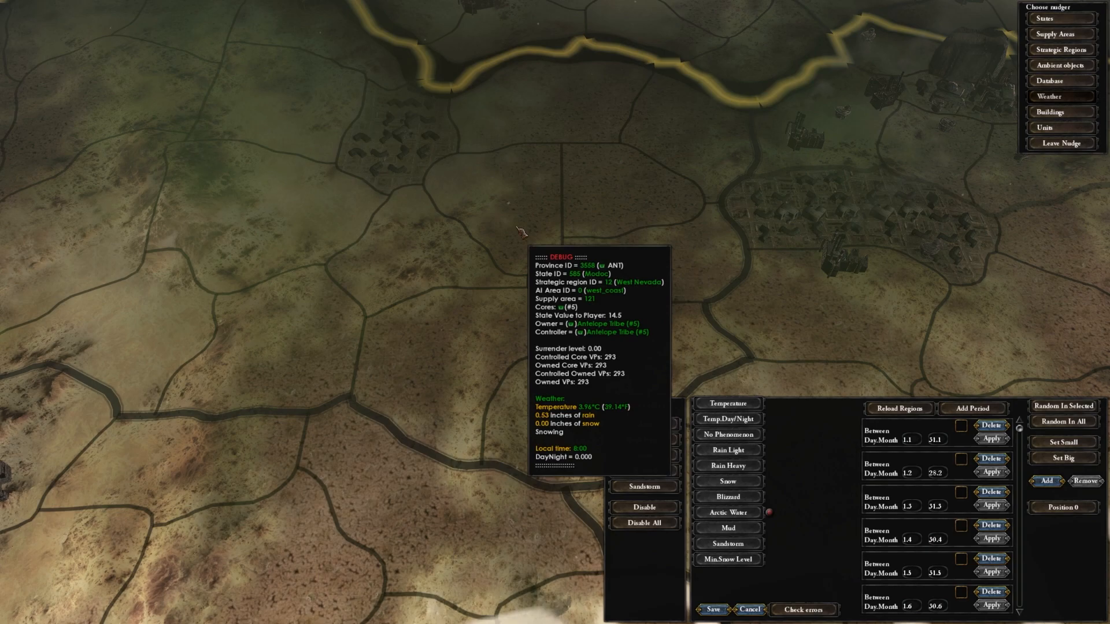
Preview the Blizzard effect and examine how it looks over West Nevada at close and distant views
click(670, 470)
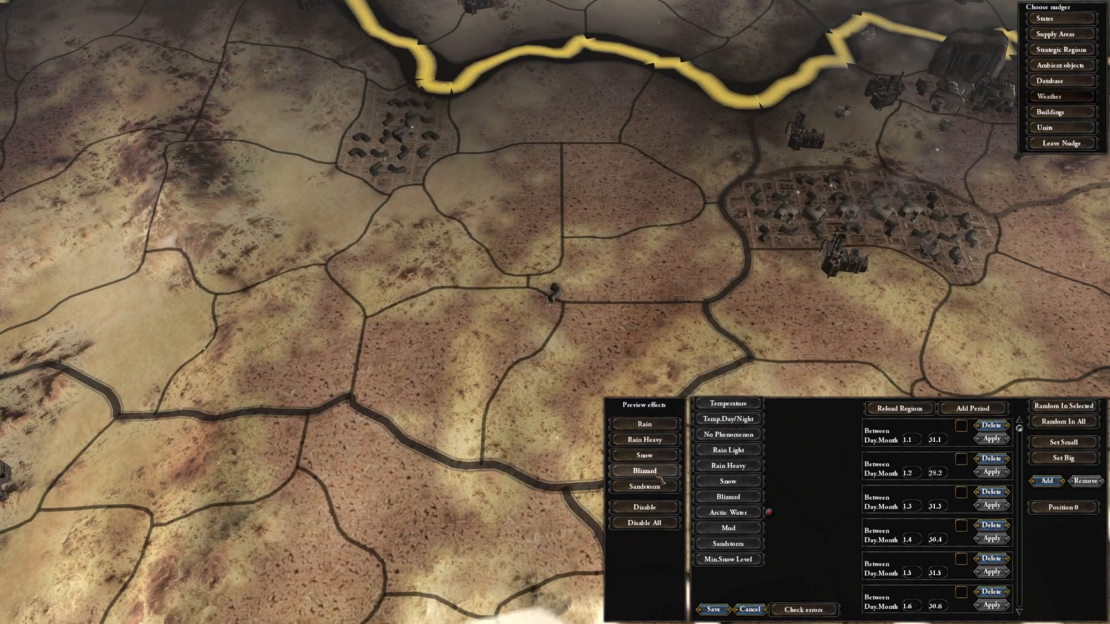
scroll(578, 307, down, 3)
scroll(541, 312, down, 5)
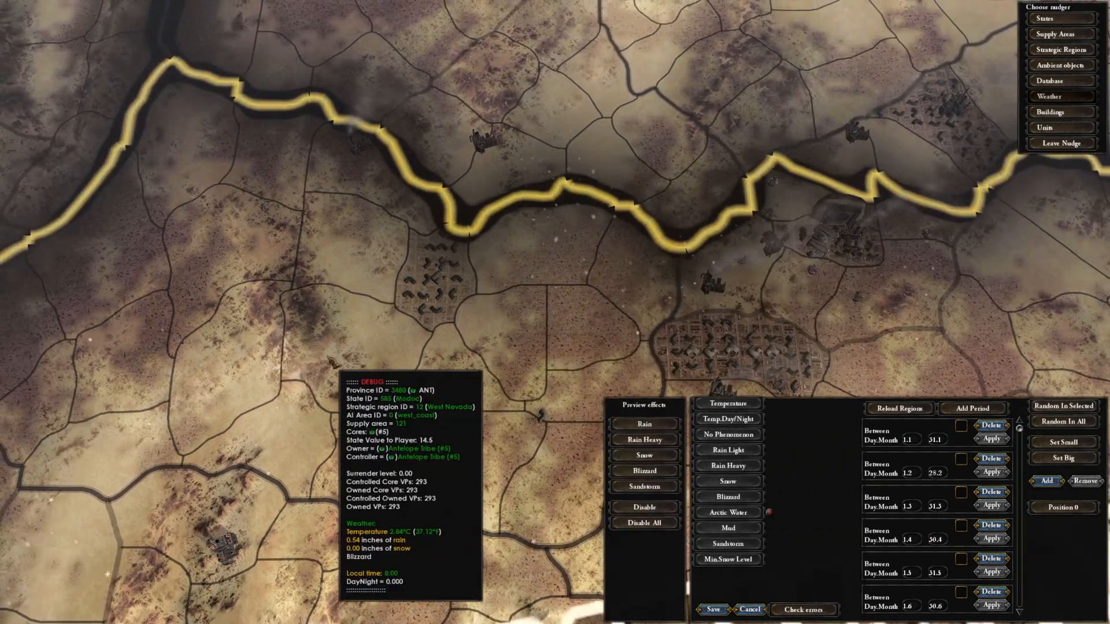
scroll(461, 265, up, 3)
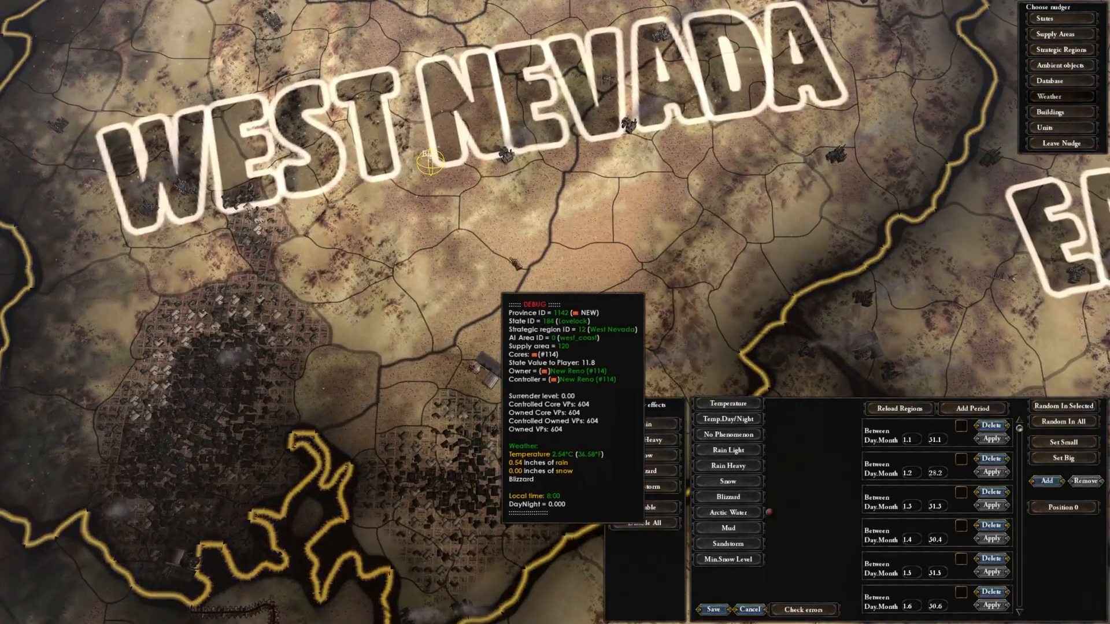
scroll(578, 300, up, 2)
scroll(552, 272, up, 3)
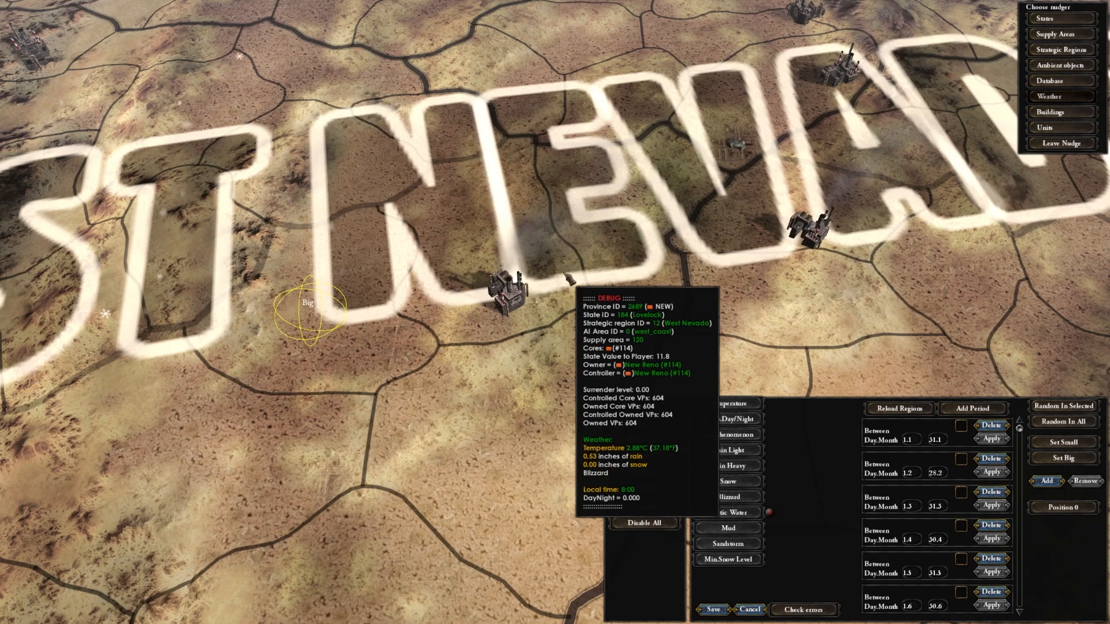
scroll(570, 280, down, 5)
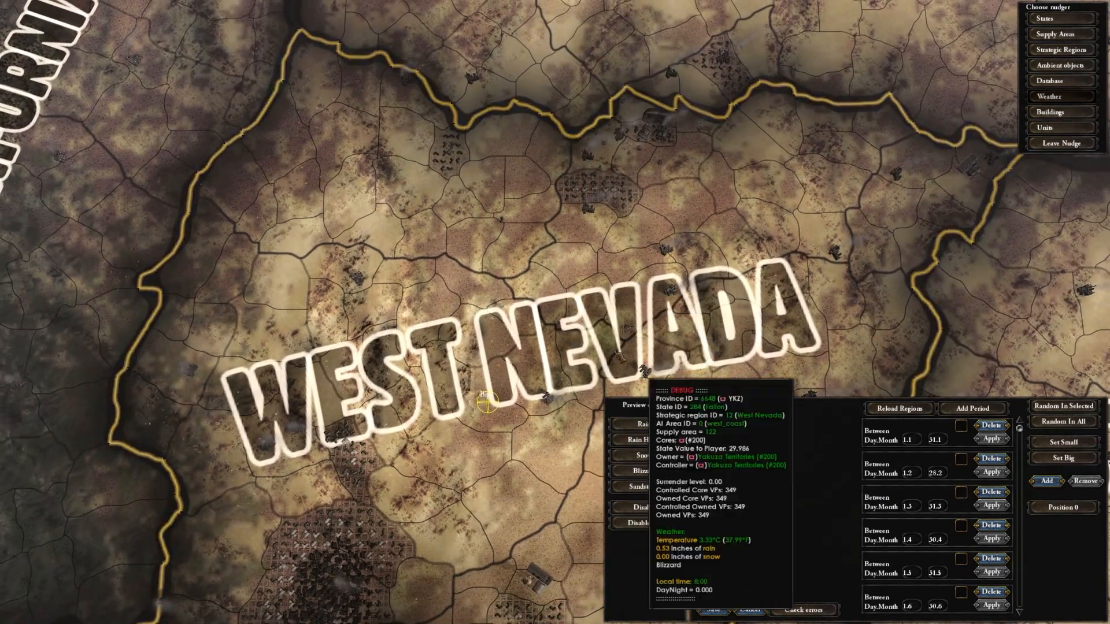
scroll(497, 396, down, 2)
scroll(548, 388, down, 3)
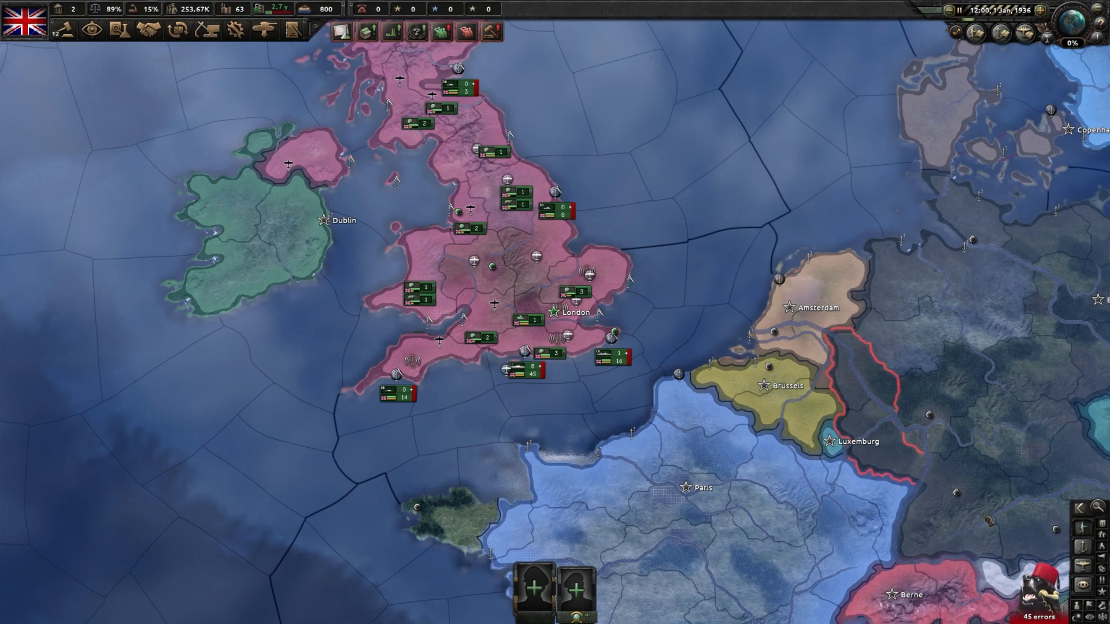
Look over Brittany on the in-game Europe map and highlight the buildings.txt line 350 Naval Base error in error.log in Notepad
scroll(988, 520, down, 5)
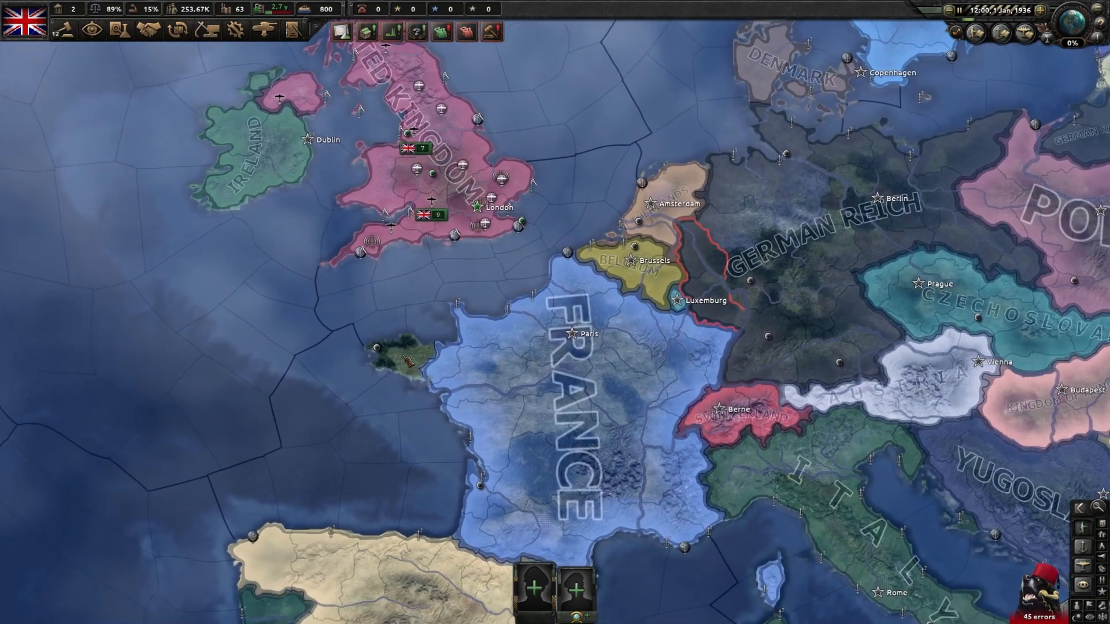
scroll(393, 359, up, 5)
scroll(393, 358, down, 4)
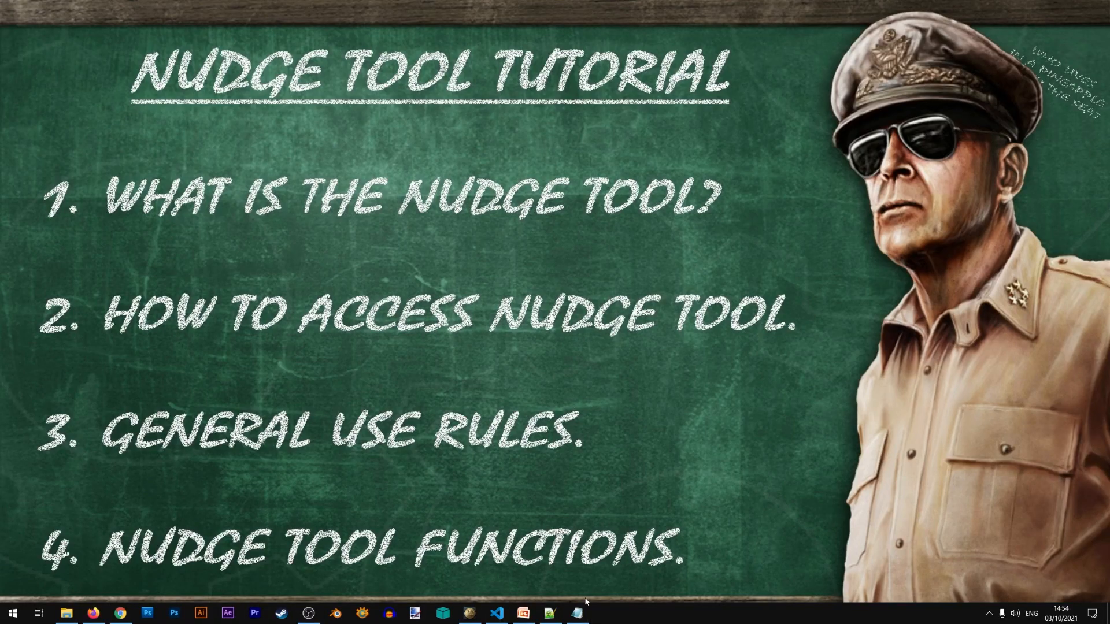
click(578, 613)
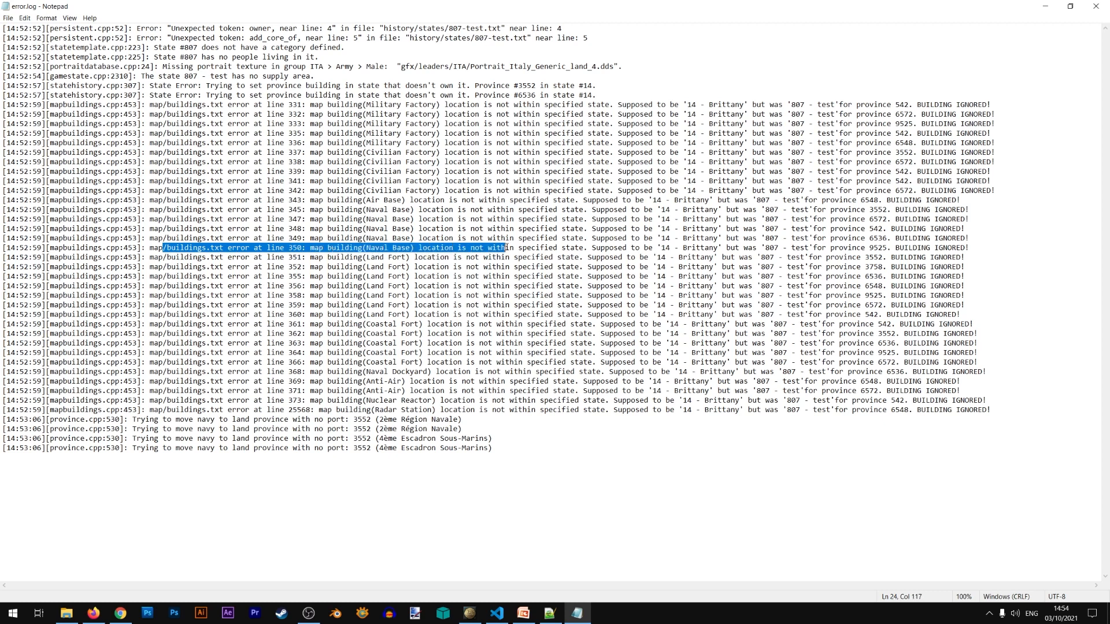
drag(671, 249, 949, 248)
click(962, 256)
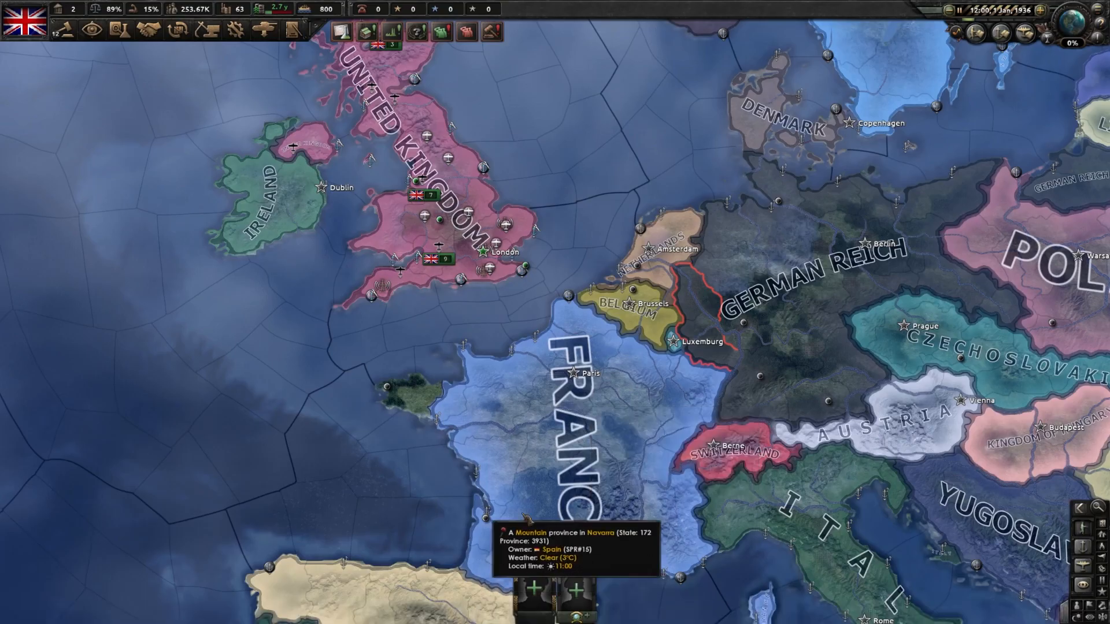
Return to the game, inspect the Brittany state's details from the Rennes province, and close them
scroll(438, 367, up, 3)
scroll(438, 367, up, 4)
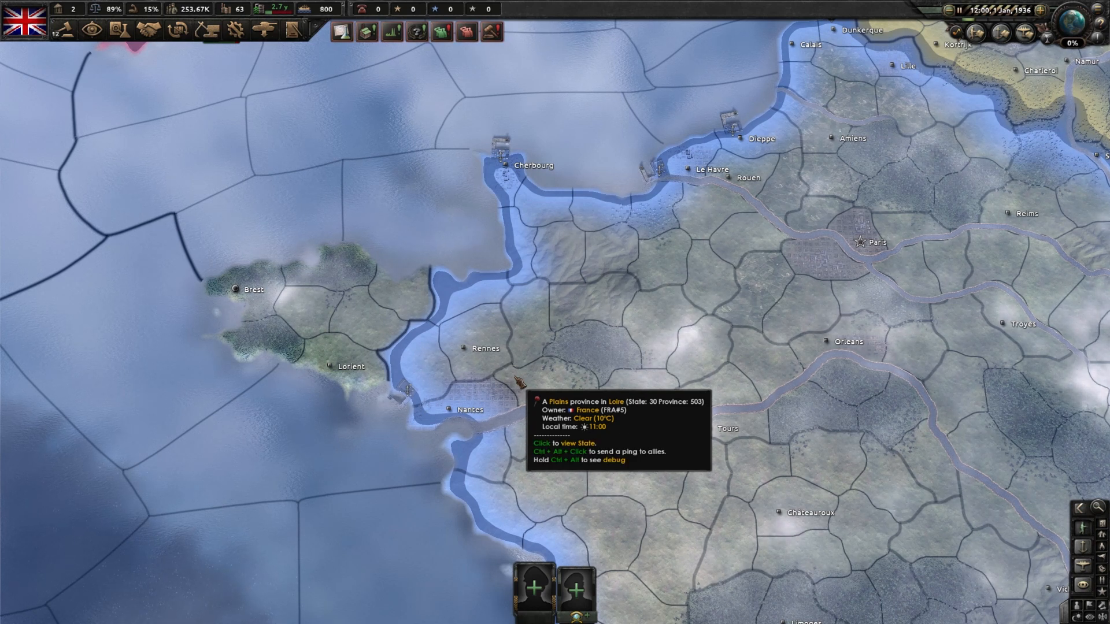
click(480, 347)
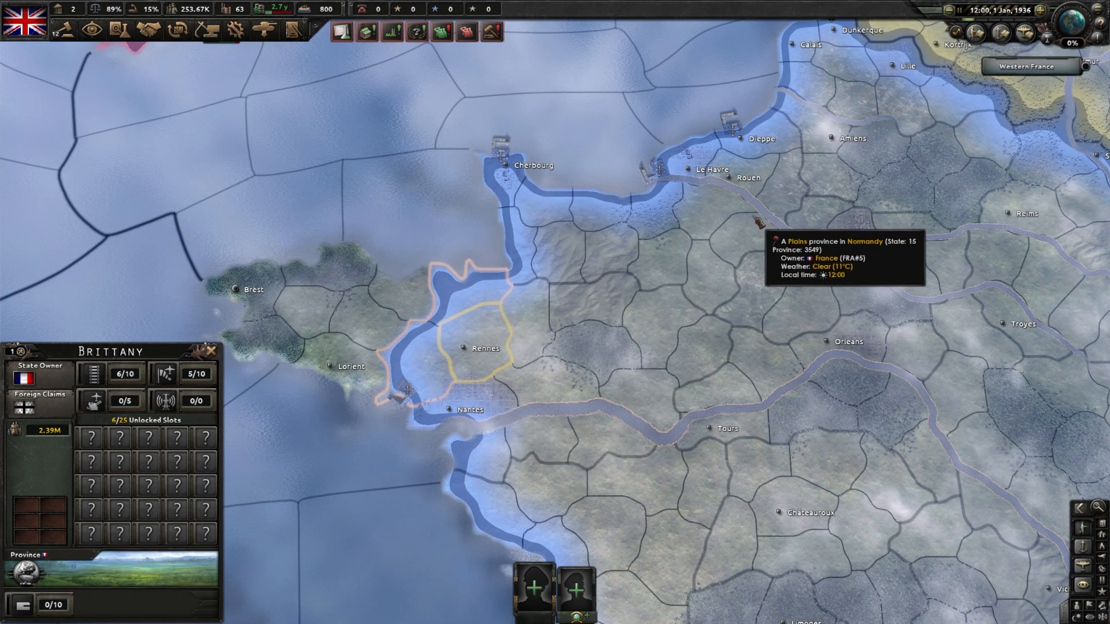
click(215, 351)
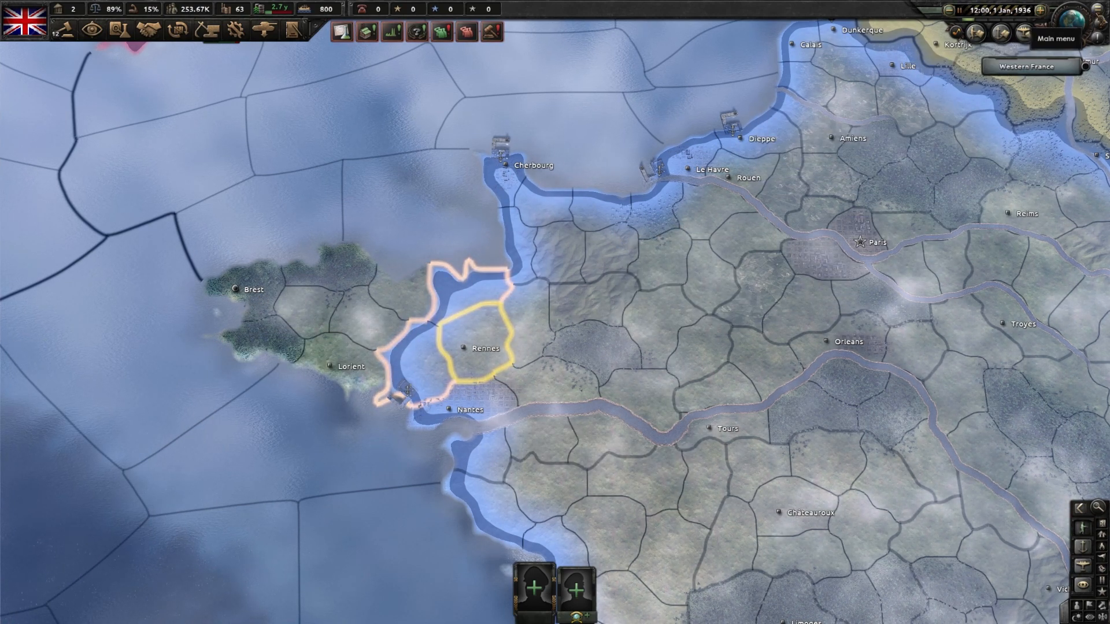
Quit the United Kingdom session to the main menu and open the Buildings nudger in the Nudge editor
click(1094, 25)
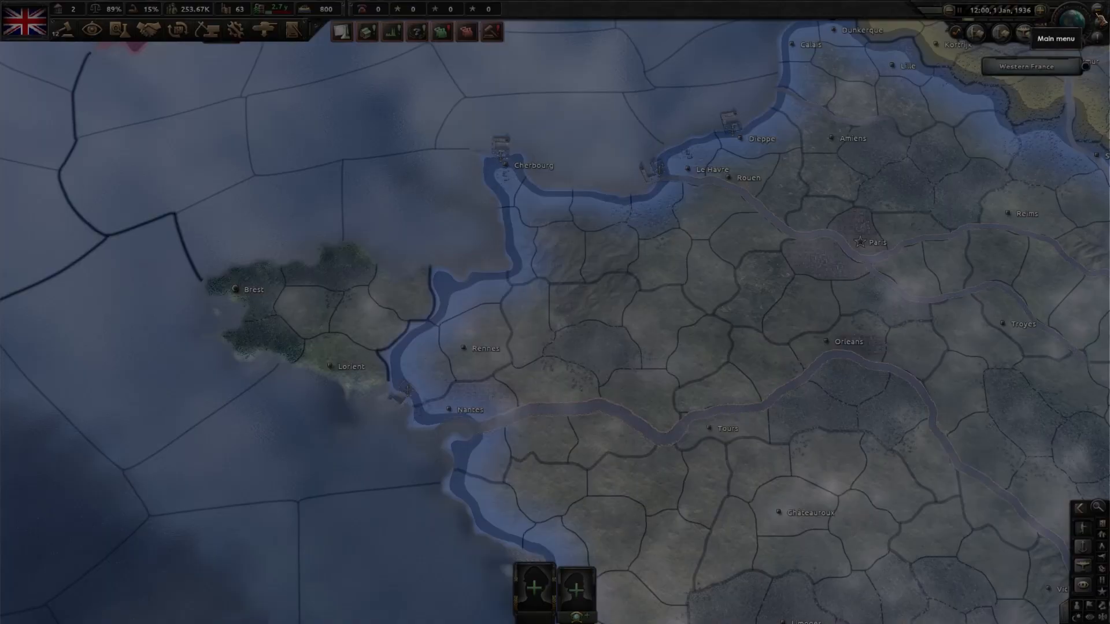
click(556, 316)
click(602, 389)
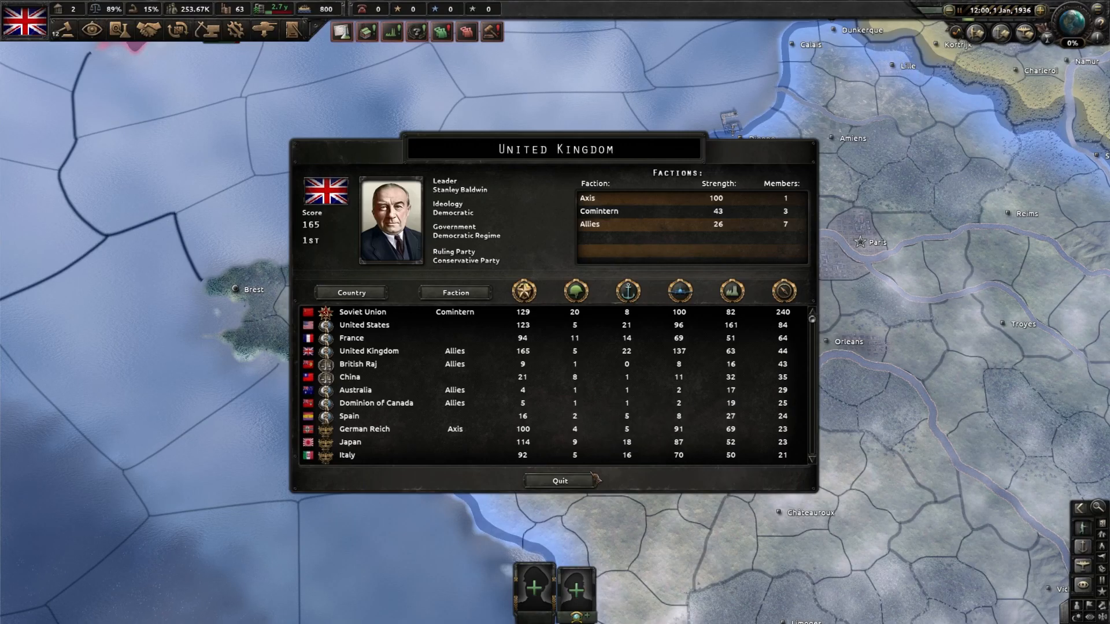
click(589, 479)
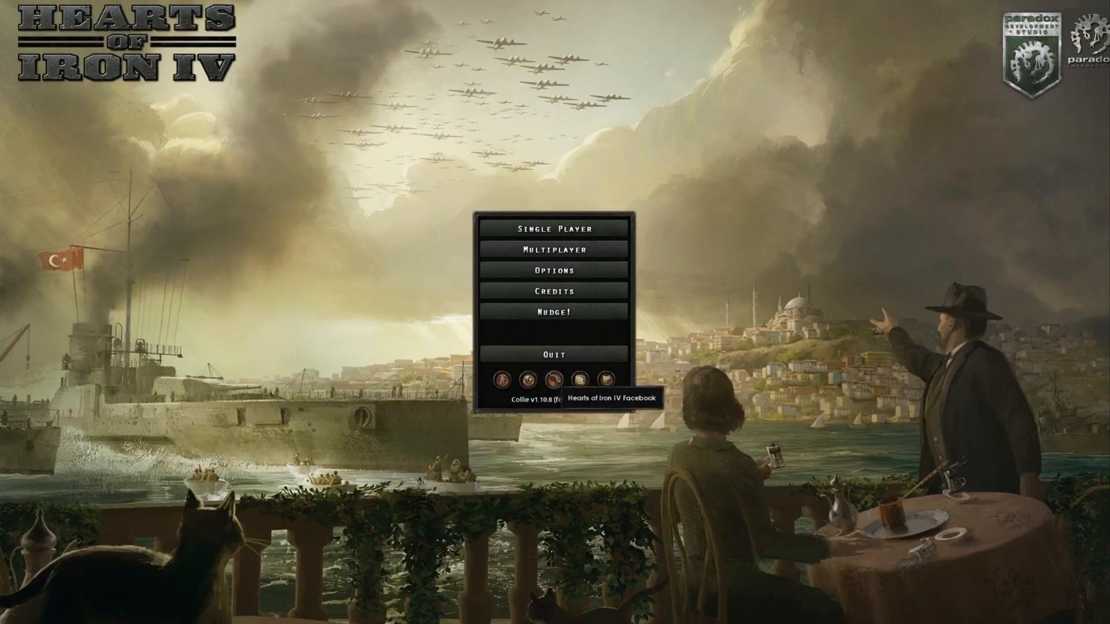
click(548, 315)
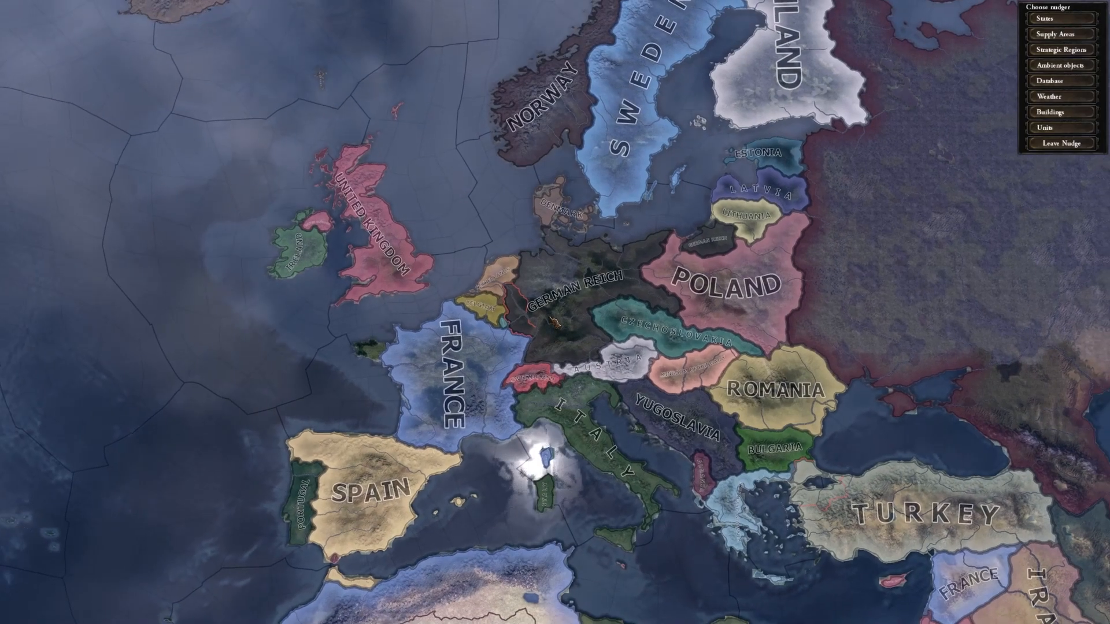
click(1074, 115)
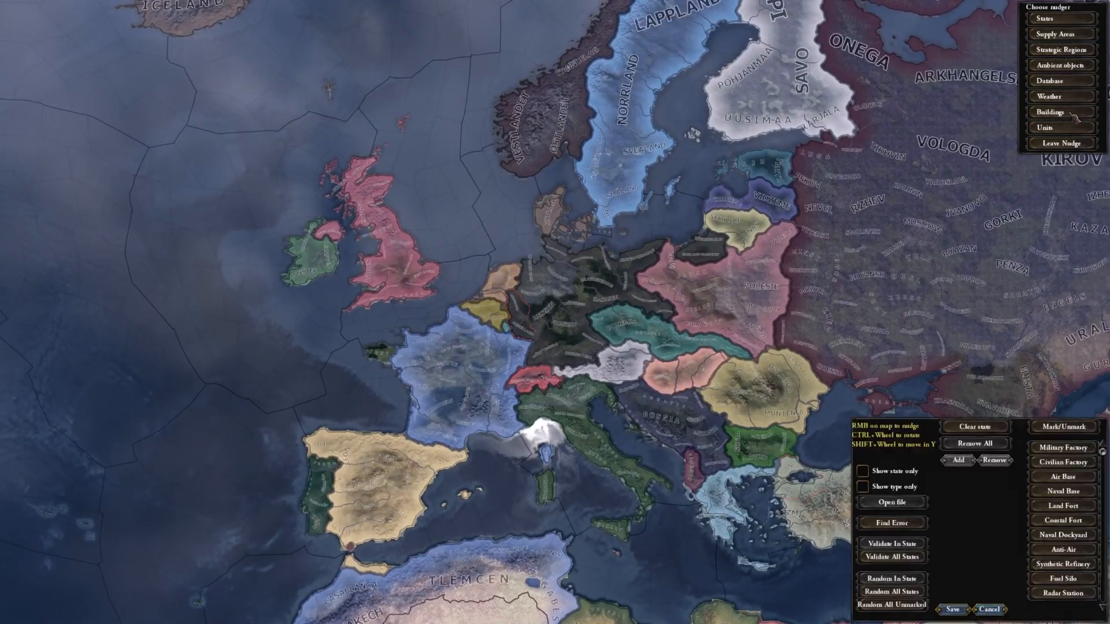
Select state 807 (test) at the western tip of Brittany and place its buildings randomly
scroll(347, 370, up, 5)
scroll(308, 382, up, 10)
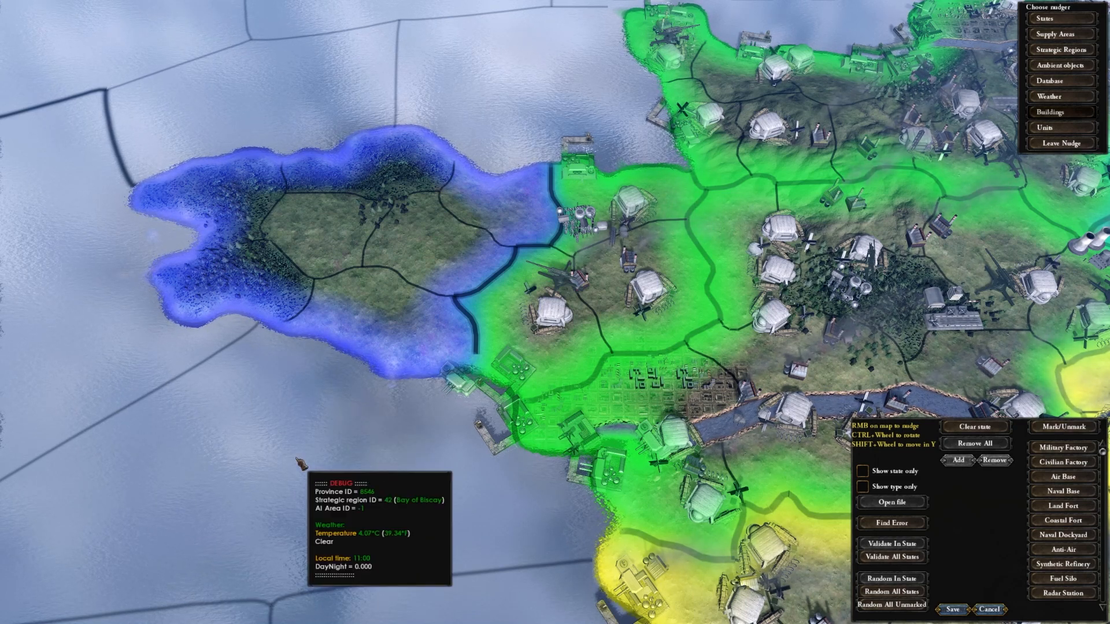
click(336, 237)
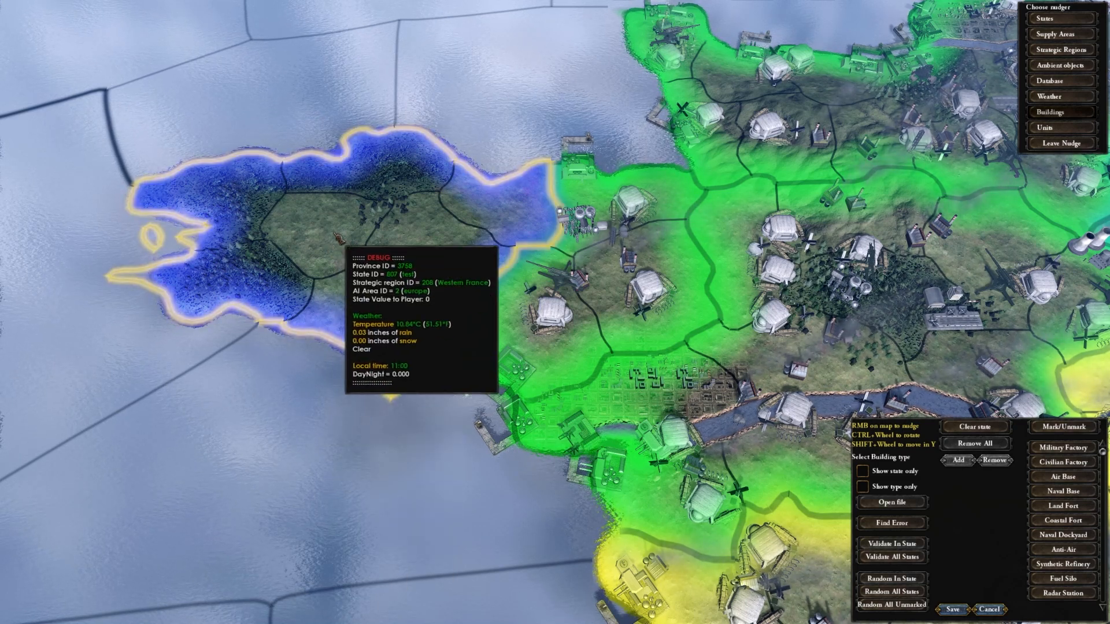
click(892, 578)
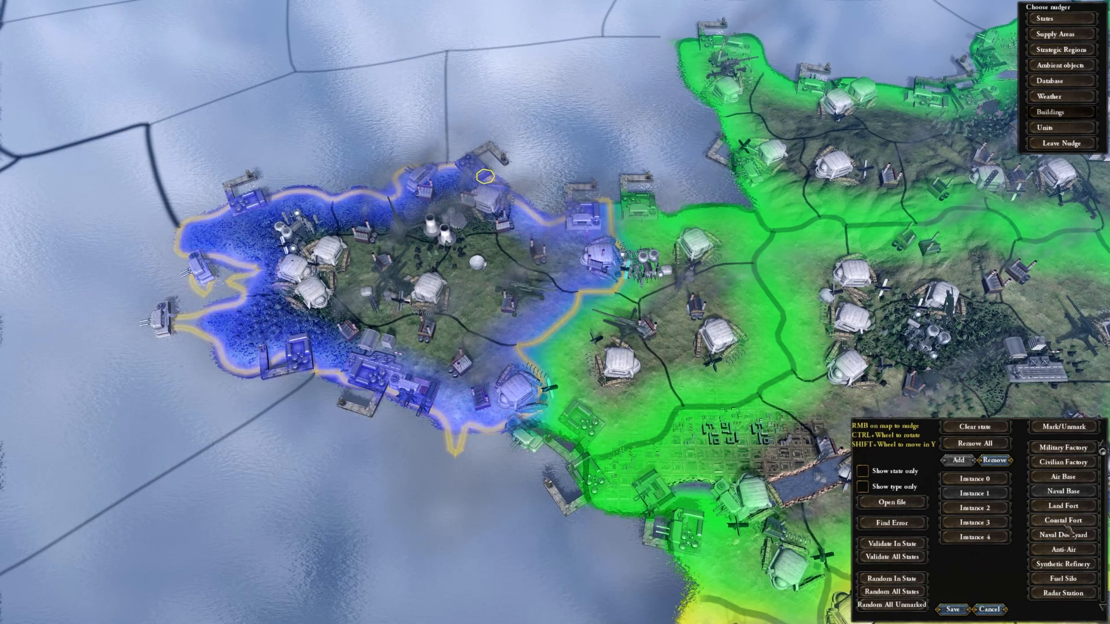
Bring up the test state's Naval Base instances and inspect their placement along the coast
click(1053, 480)
click(1055, 492)
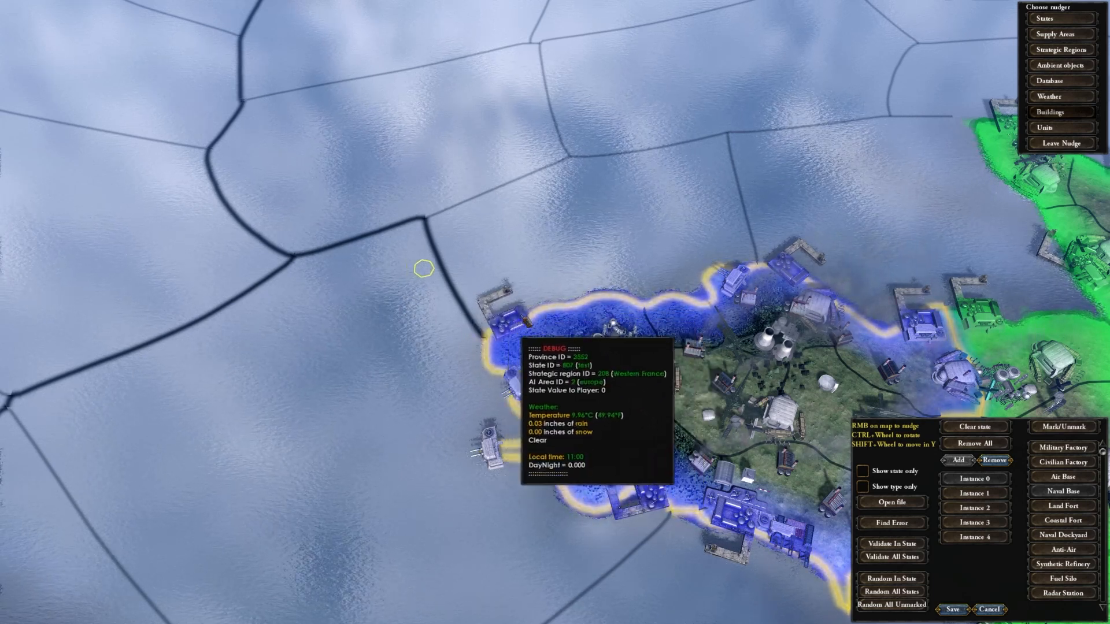
mouse_move(595, 309)
mouse_down()
mouse_move(508, 331)
mouse_move(609, 303)
mouse_move(537, 317)
mouse_move(549, 314)
mouse_up()
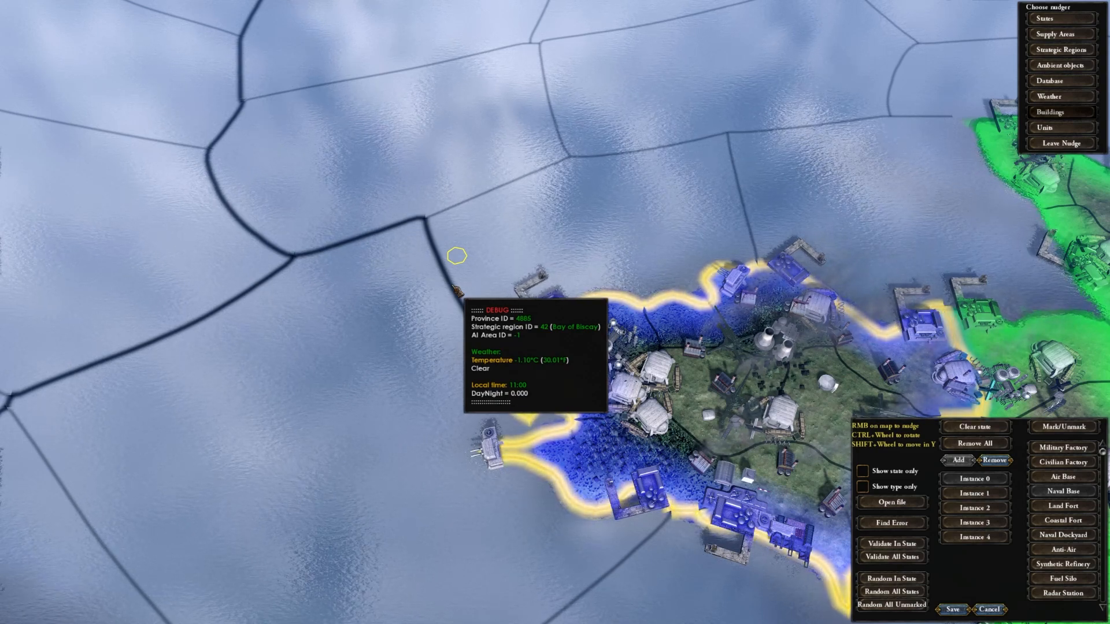
scroll(520, 385, down, 2)
drag(540, 399, 377, 309)
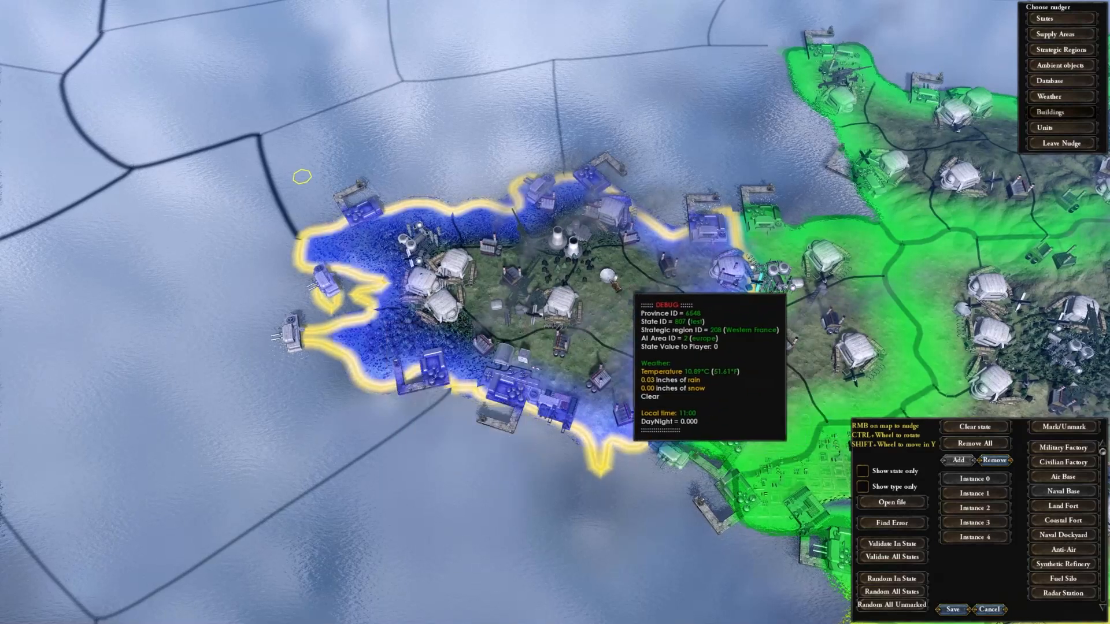
drag(626, 280, 460, 271)
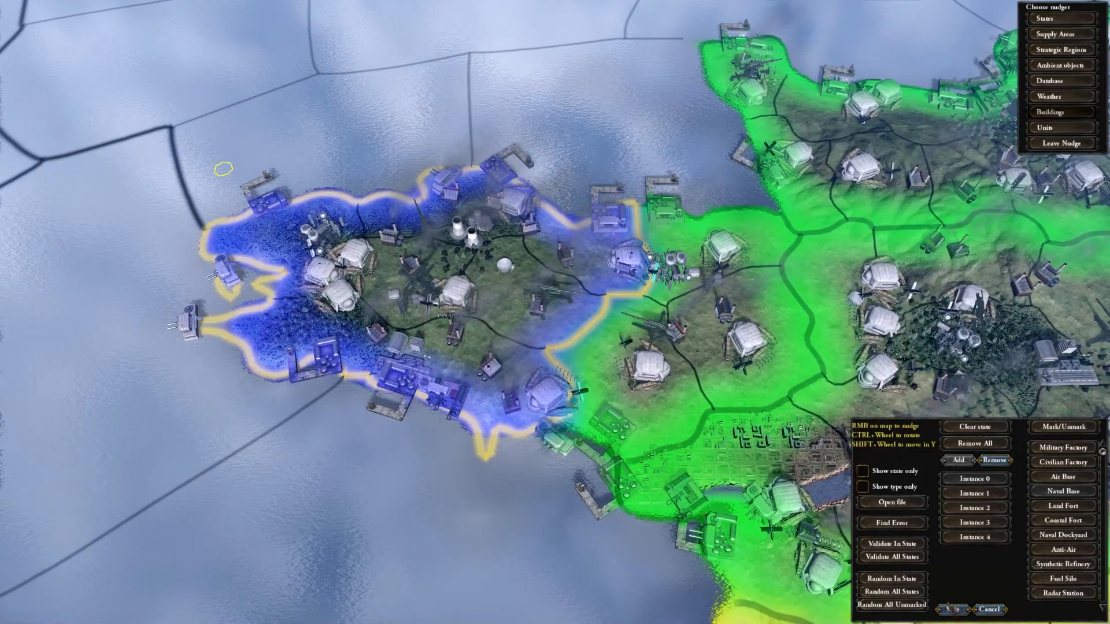
key(d)
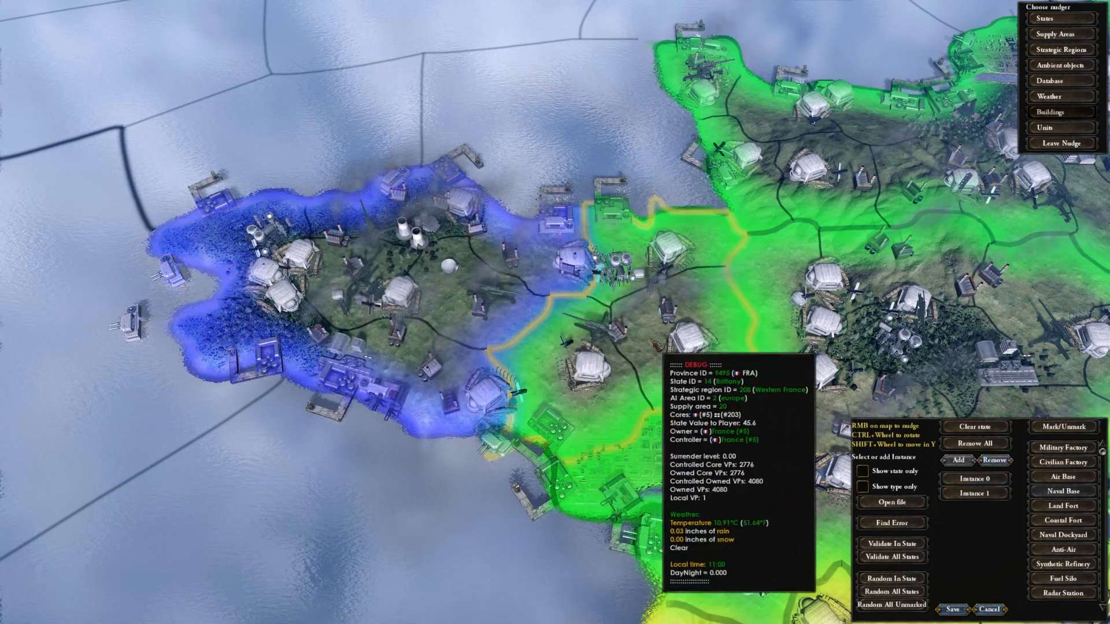
Select the neighbouring Brittany state (ID 14), place its buildings randomly, and inspect their layout
click(717, 301)
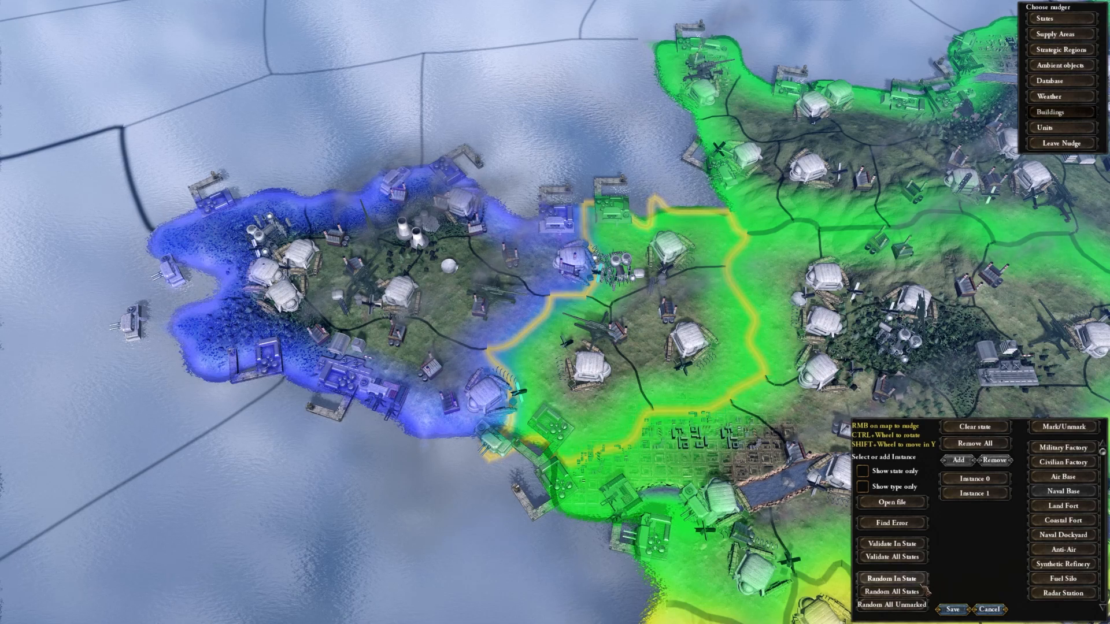
click(891, 578)
click(891, 578)
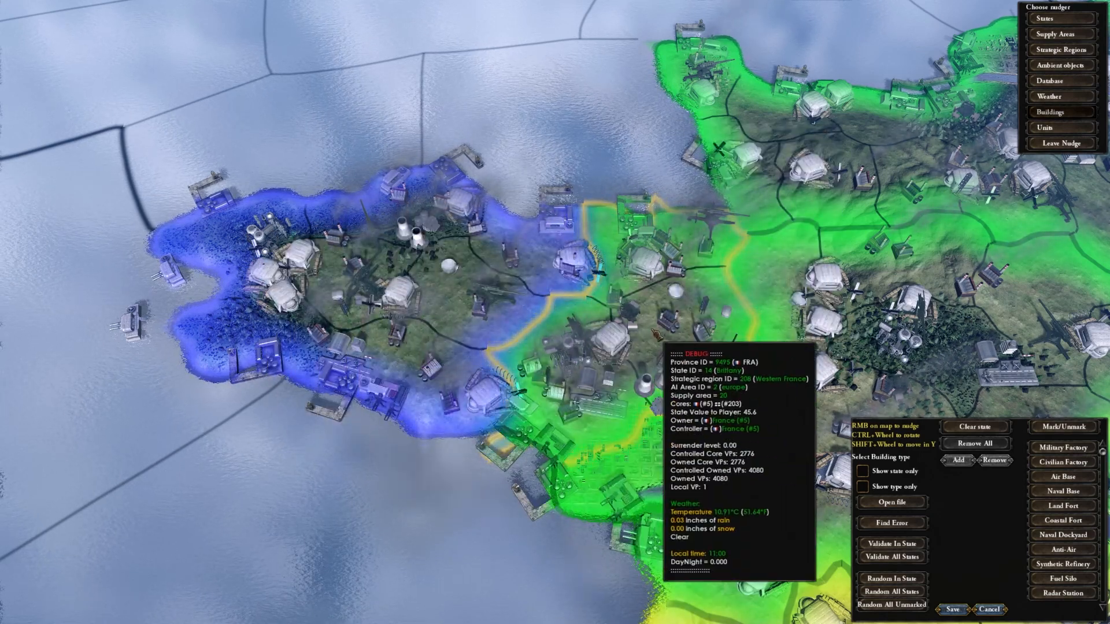
key(Right)
key(Down)
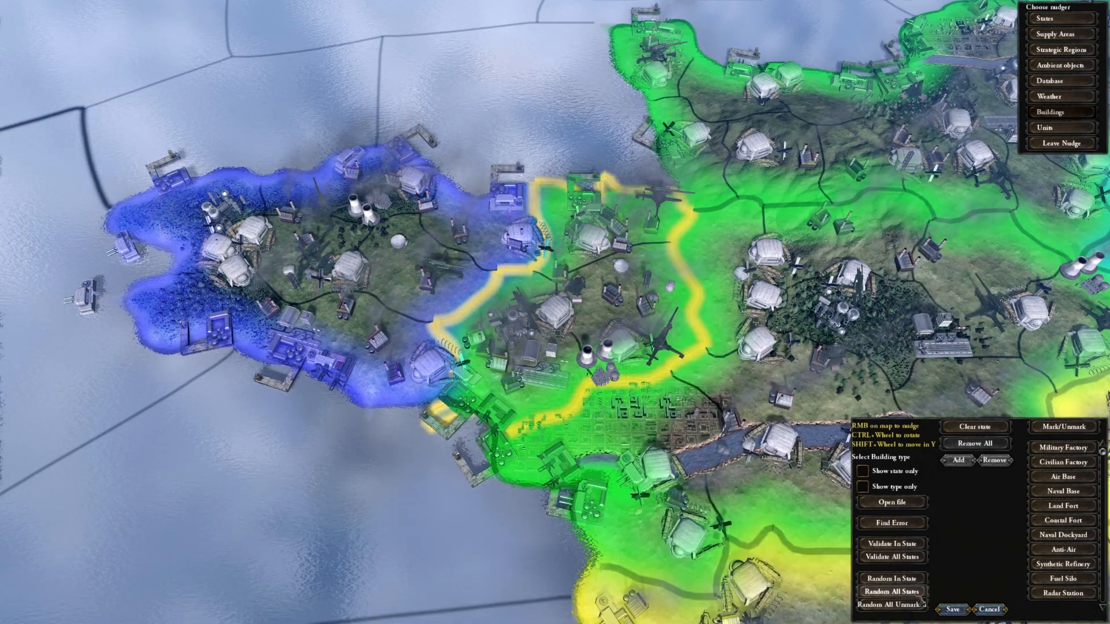
scroll(575, 176, down, 6)
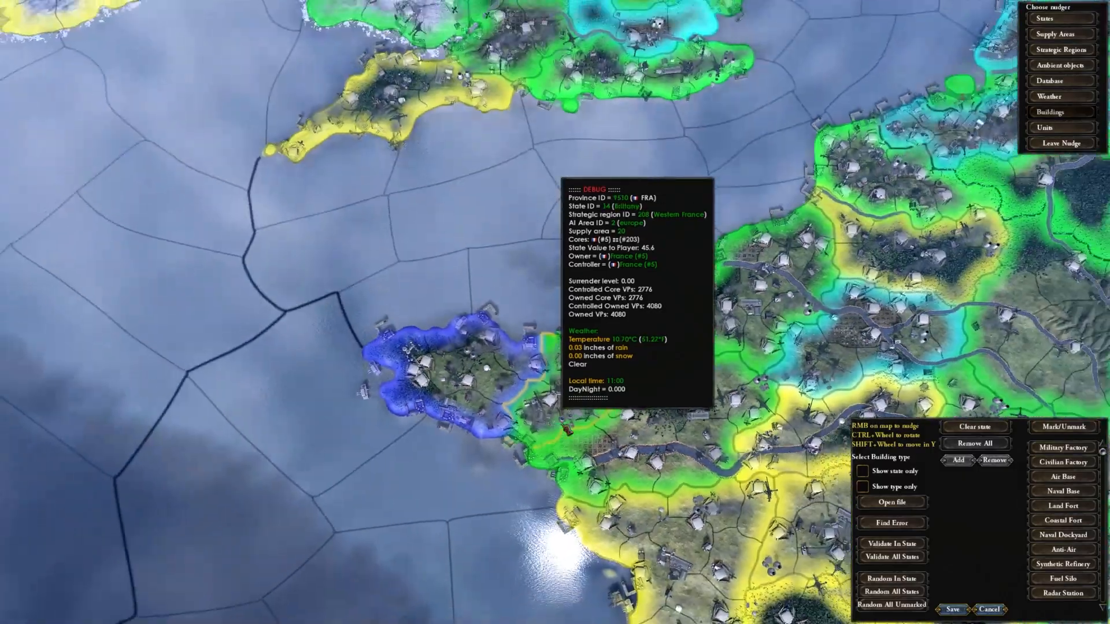
scroll(699, 228, up, 6)
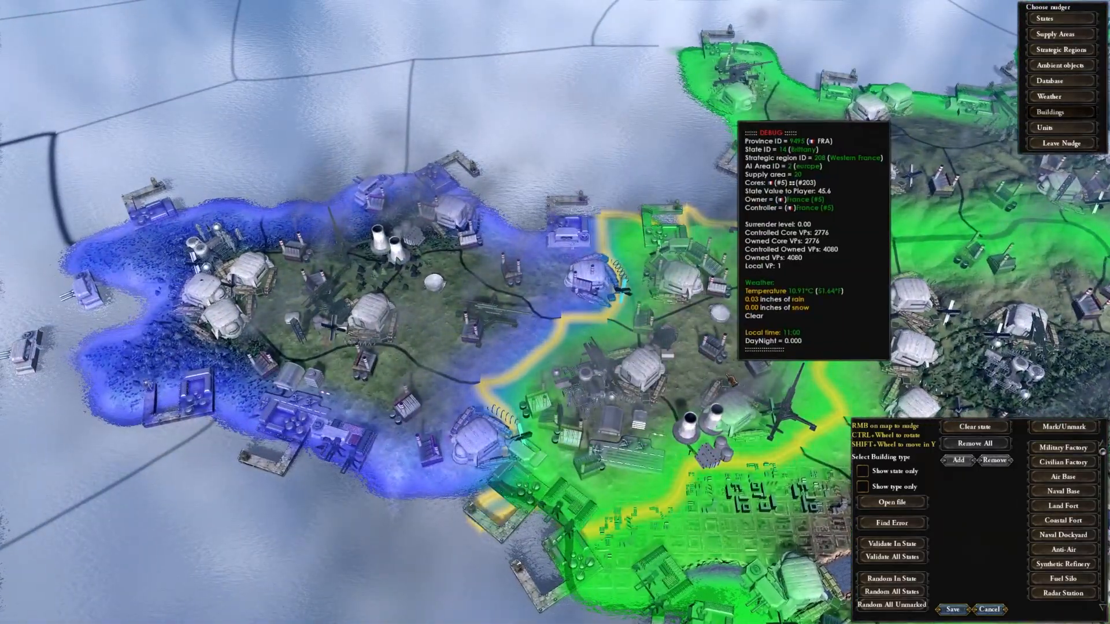
scroll(671, 457, down, 3)
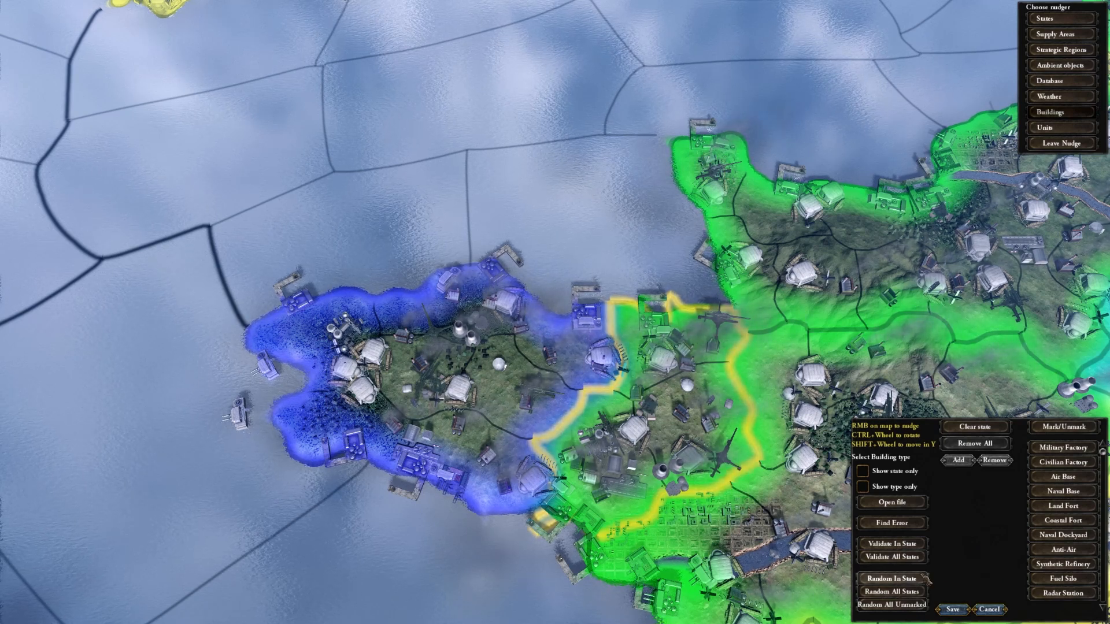
drag(688, 312, 590, 264)
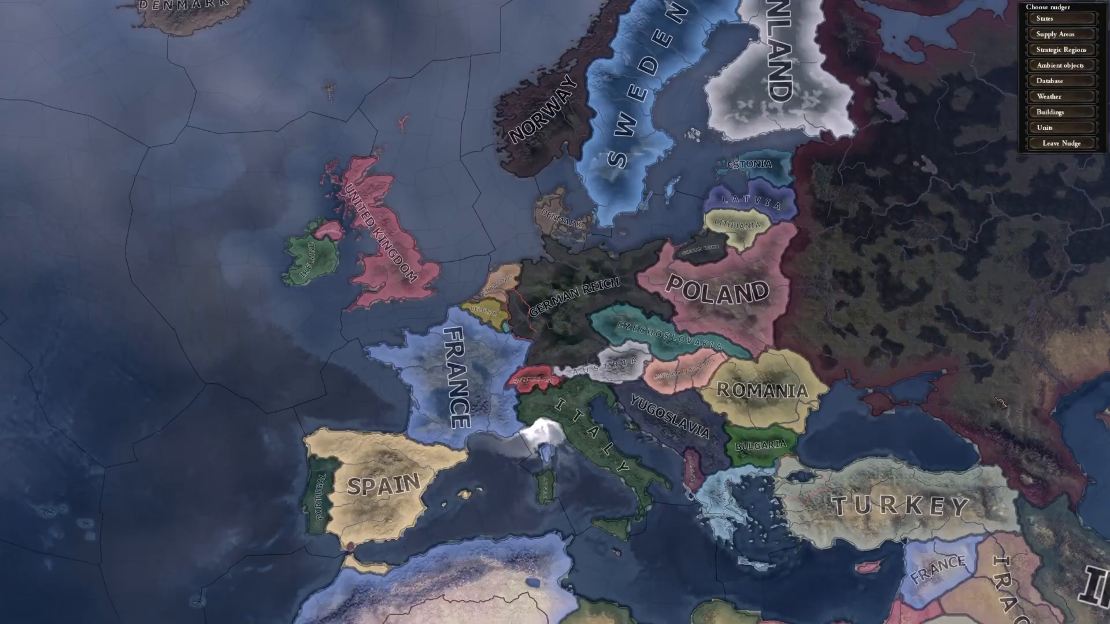
Open the Units nudger and select province 3552 at Brittany's western tip to examine its unit positions
click(1064, 128)
scroll(388, 382, up, 6)
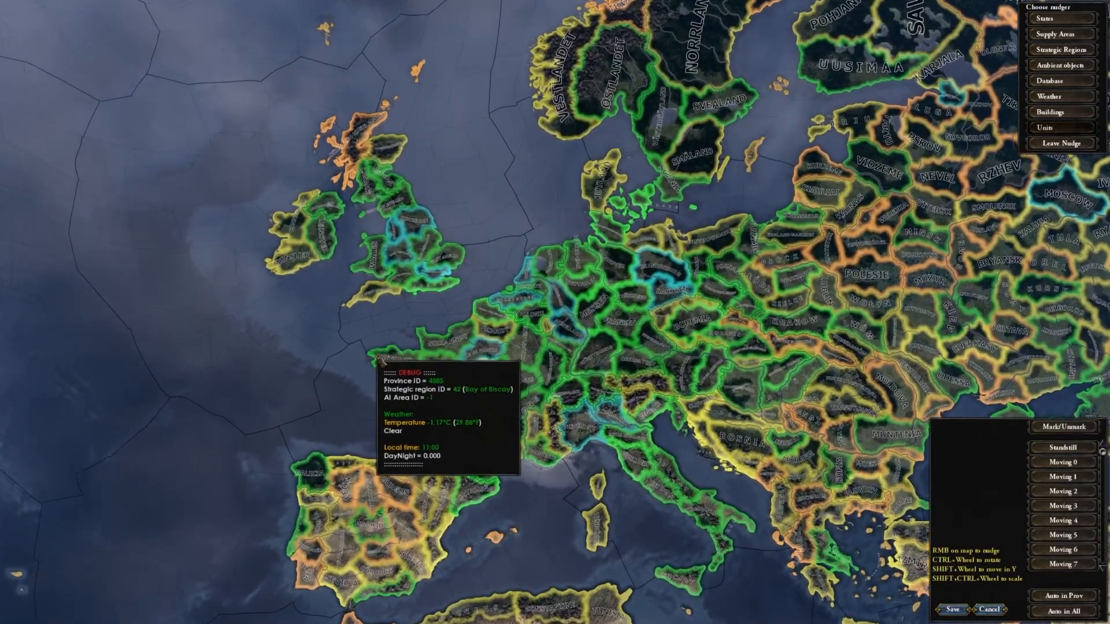
scroll(393, 386, up, 5)
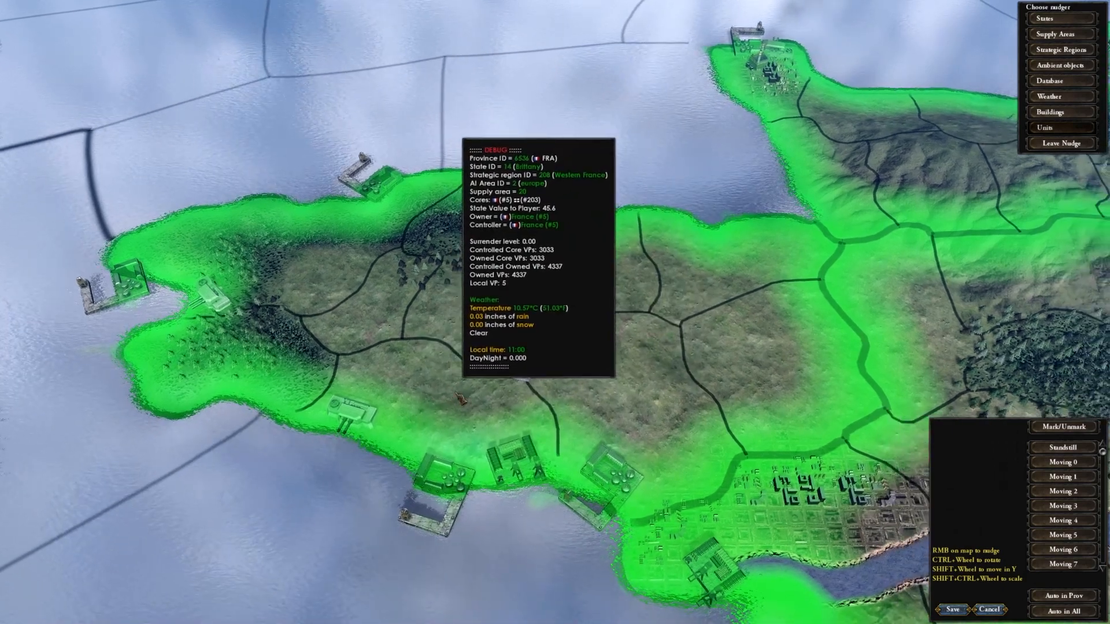
drag(461, 398, 615, 445)
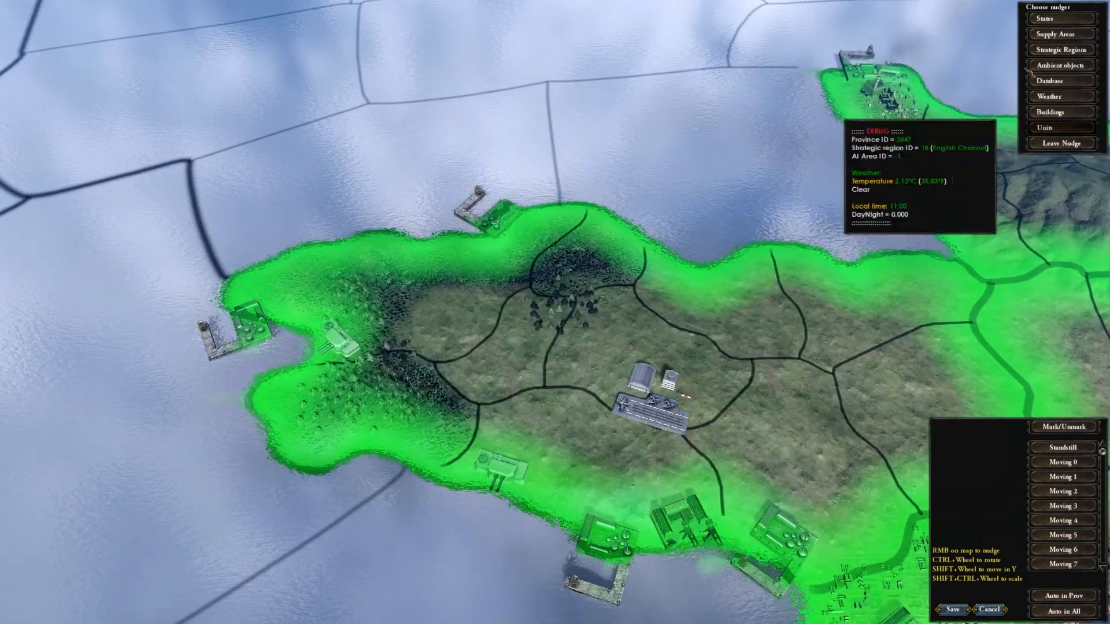
click(418, 308)
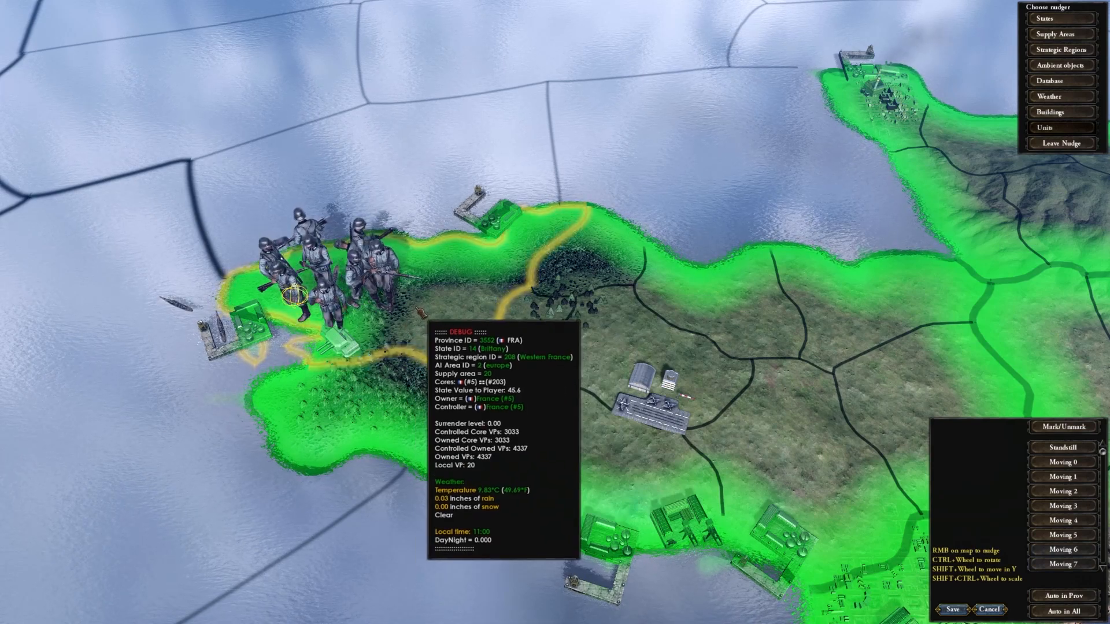
scroll(590, 383, down, 4)
scroll(561, 387, up, 4)
scroll(552, 391, down, 2)
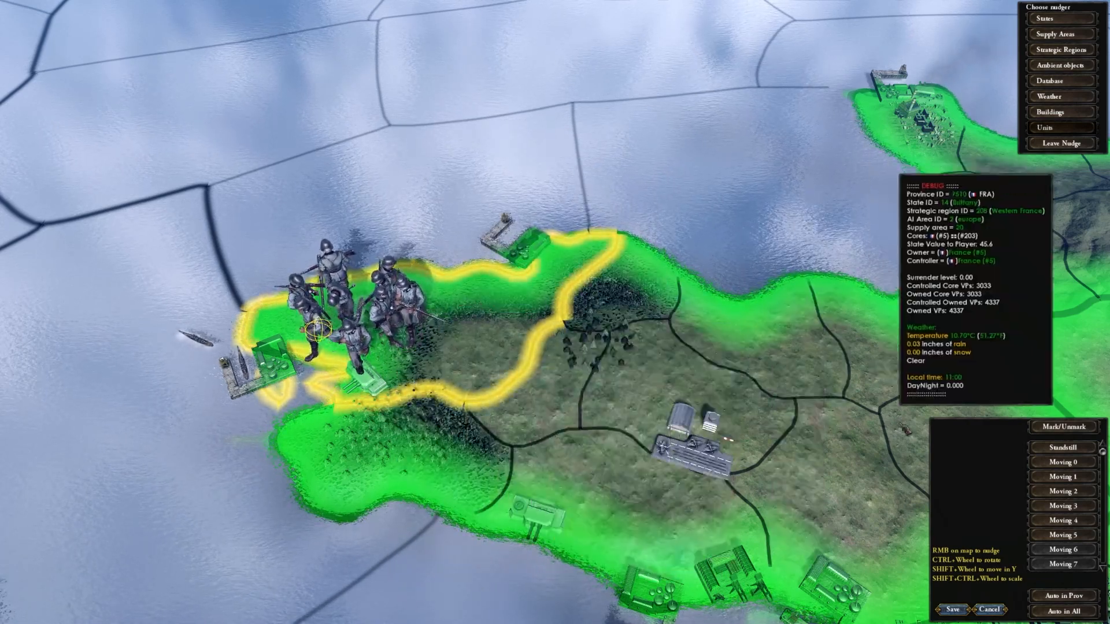
Automatically place the unit positions in province 3552 and examine them from close and distant views
click(1061, 596)
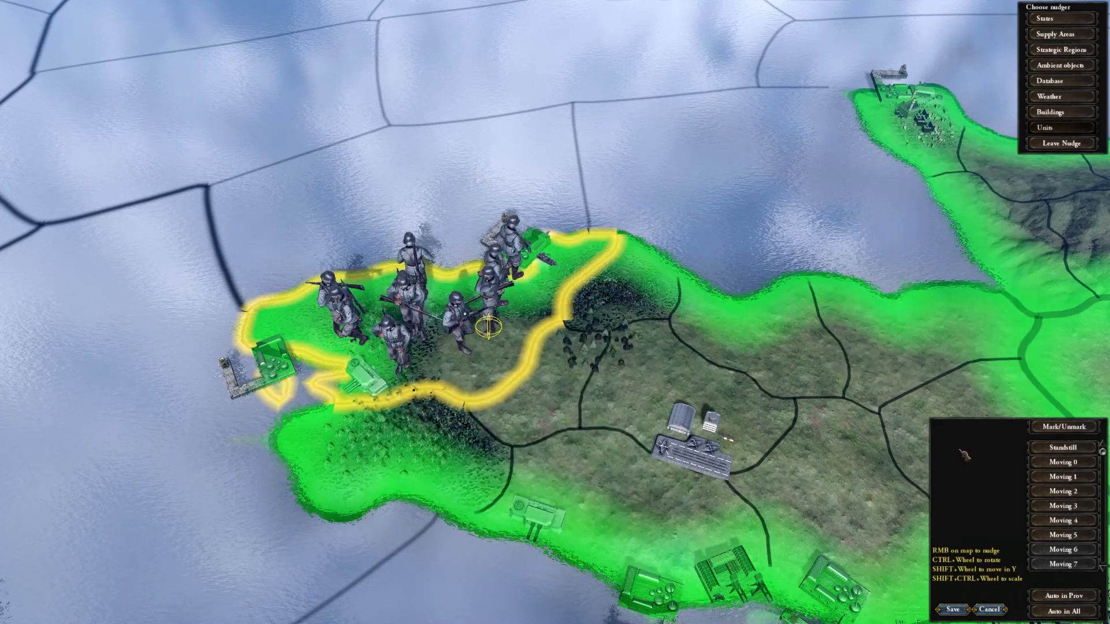
scroll(1070, 497, down, 10)
scroll(1075, 507, up, 10)
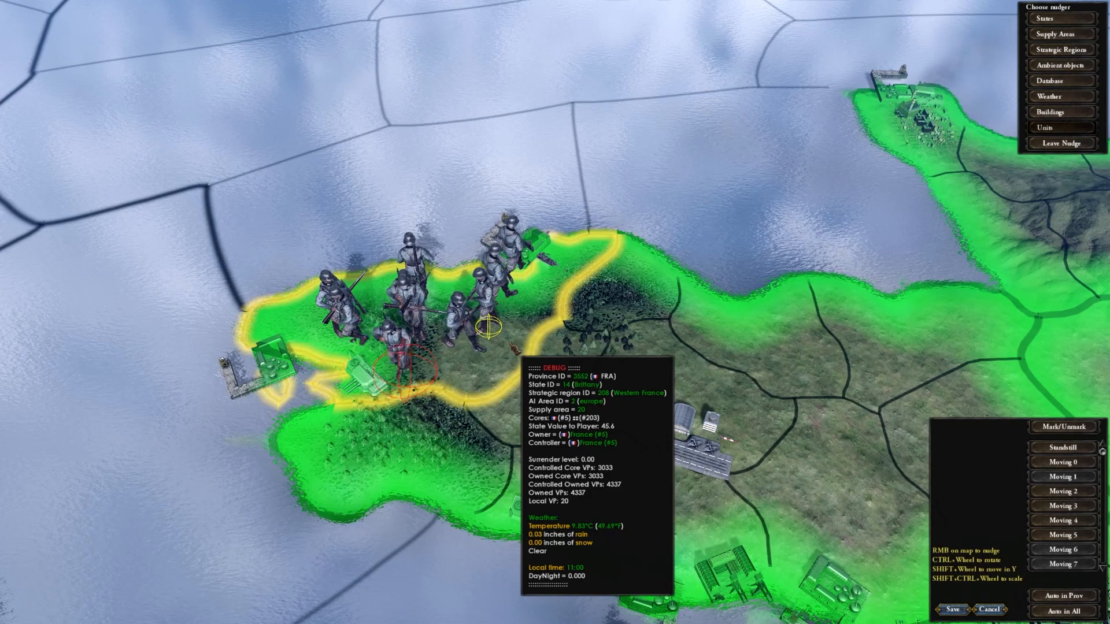
scroll(512, 348, down, 3)
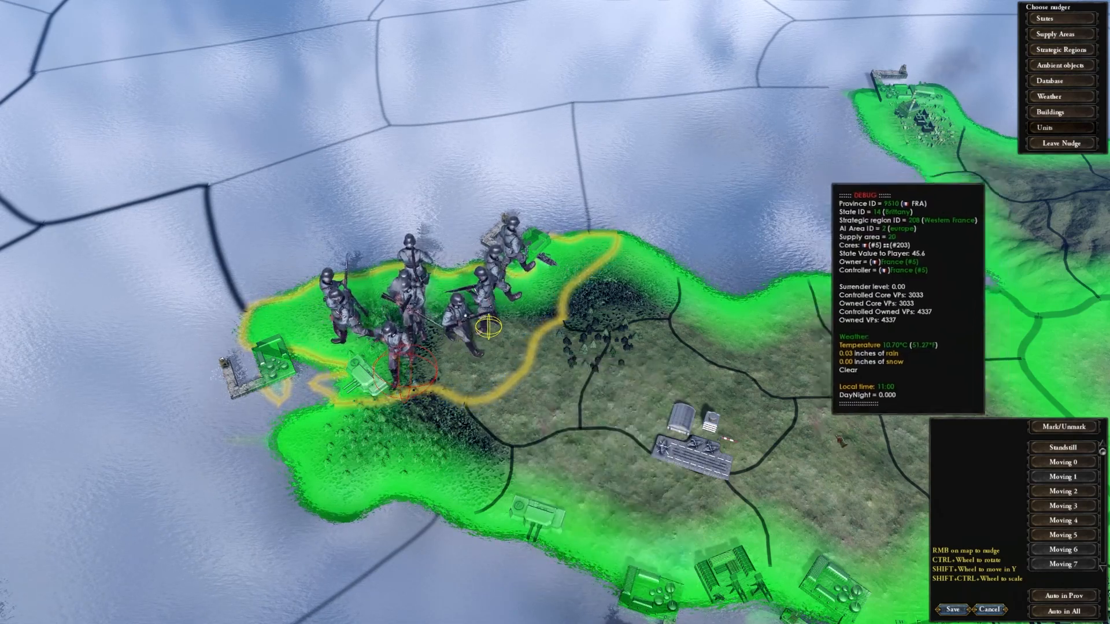
scroll(529, 347, down, 3)
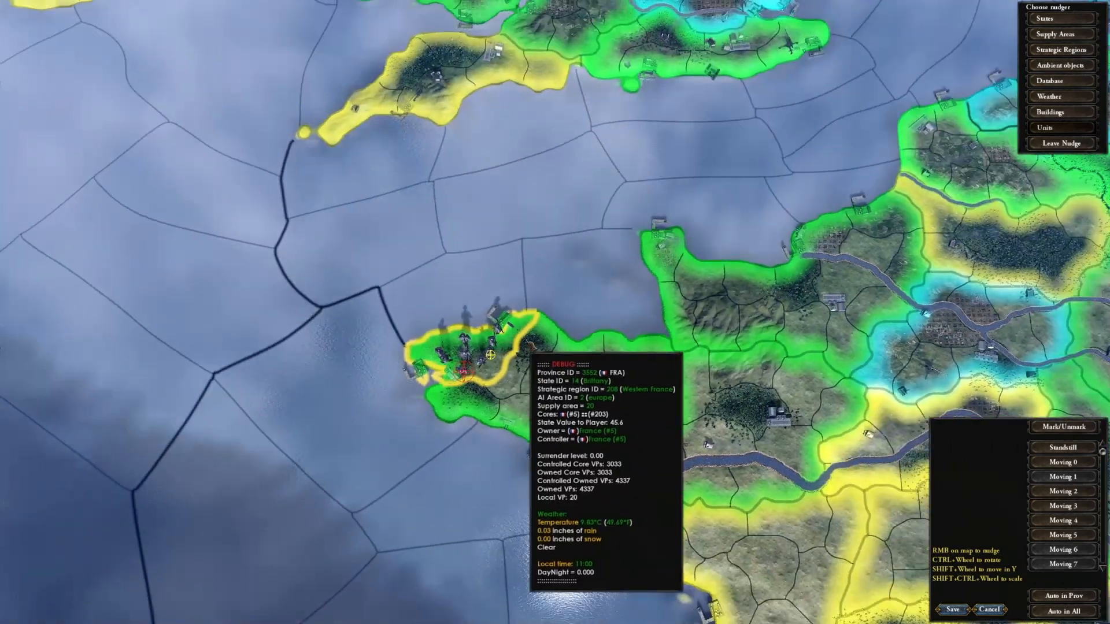
scroll(529, 347, up, 5)
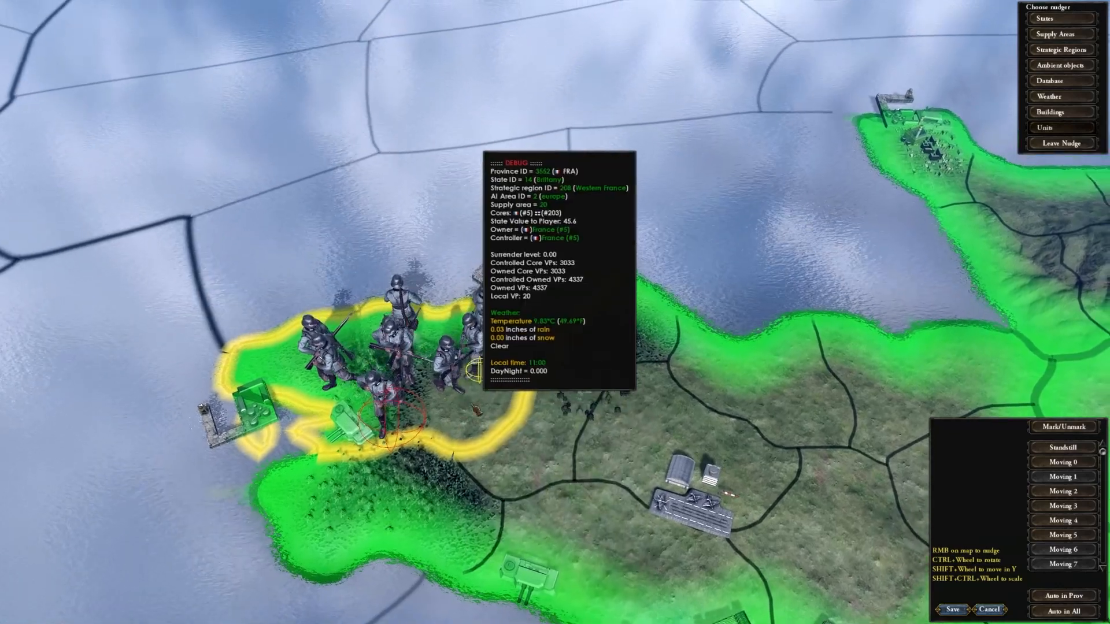
scroll(482, 153, down, 5)
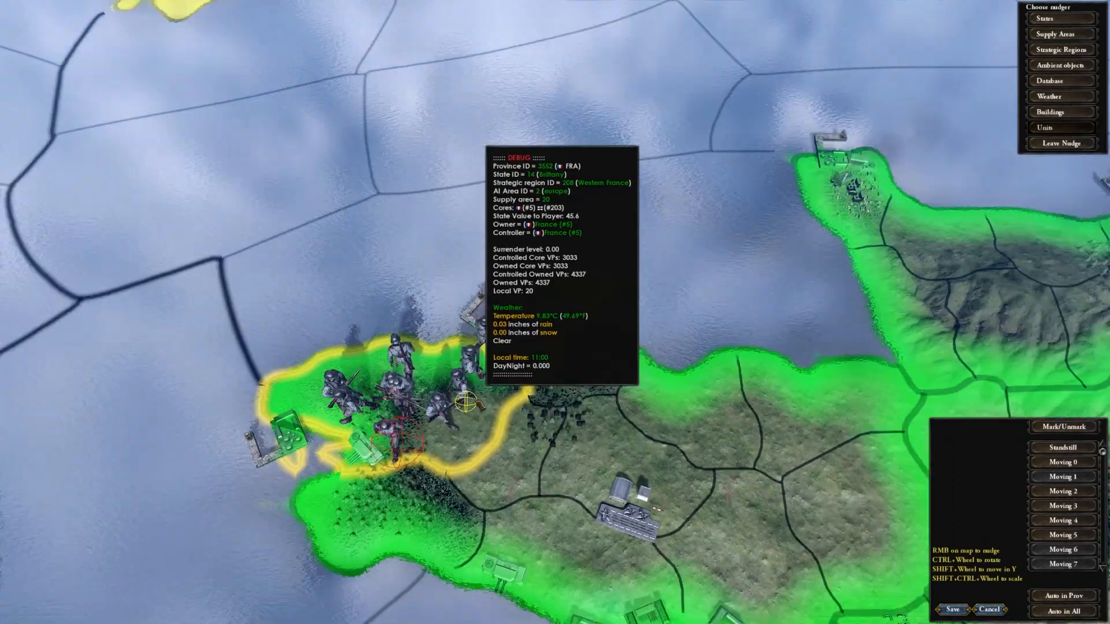
scroll(483, 153, up, 5)
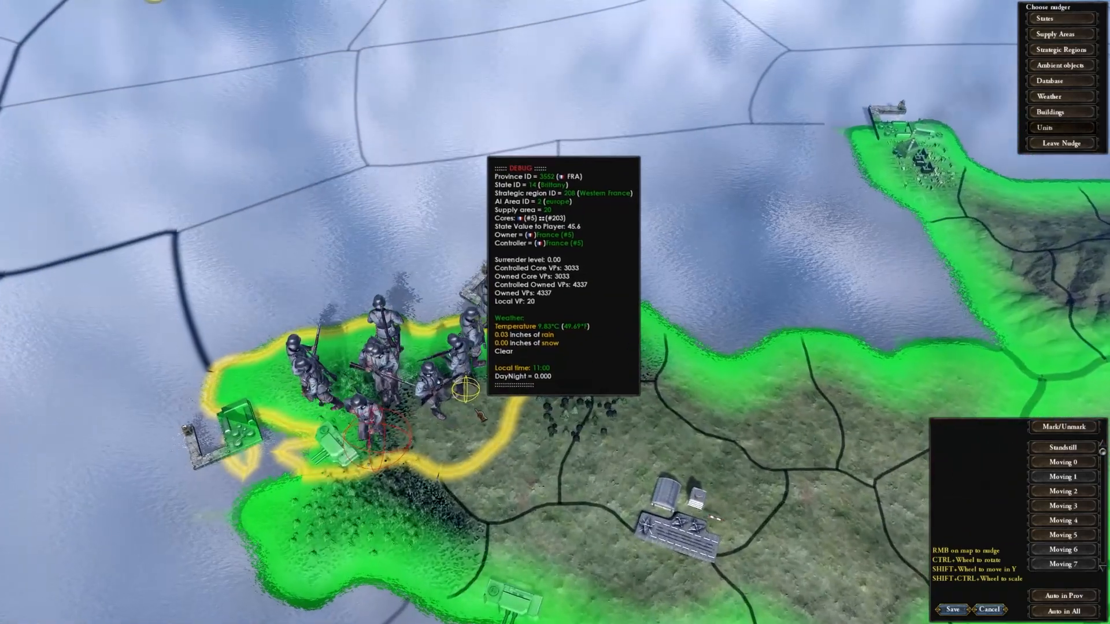
drag(482, 415, 506, 399)
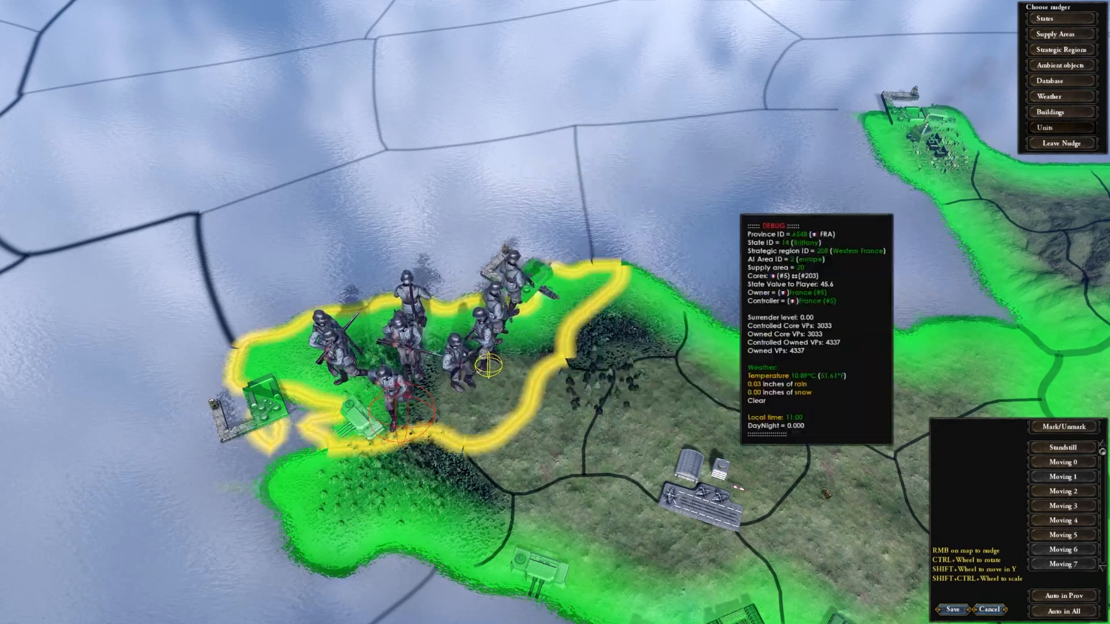
Select the Ship in port position of province 3552 and examine its placement on Brittany's coast
scroll(1034, 503, down, 4)
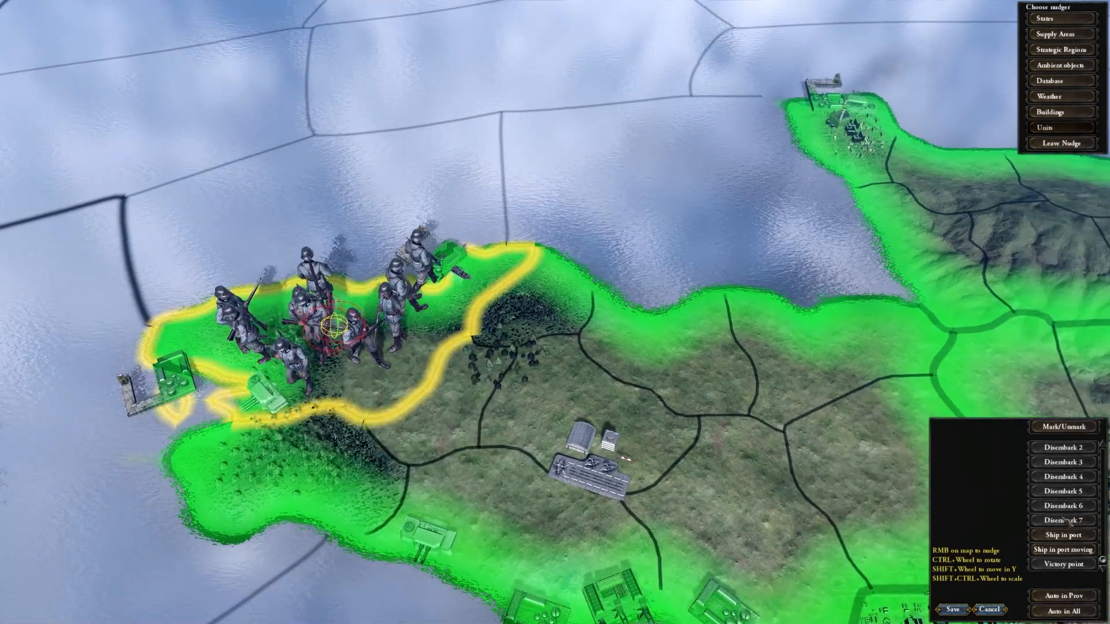
click(1064, 534)
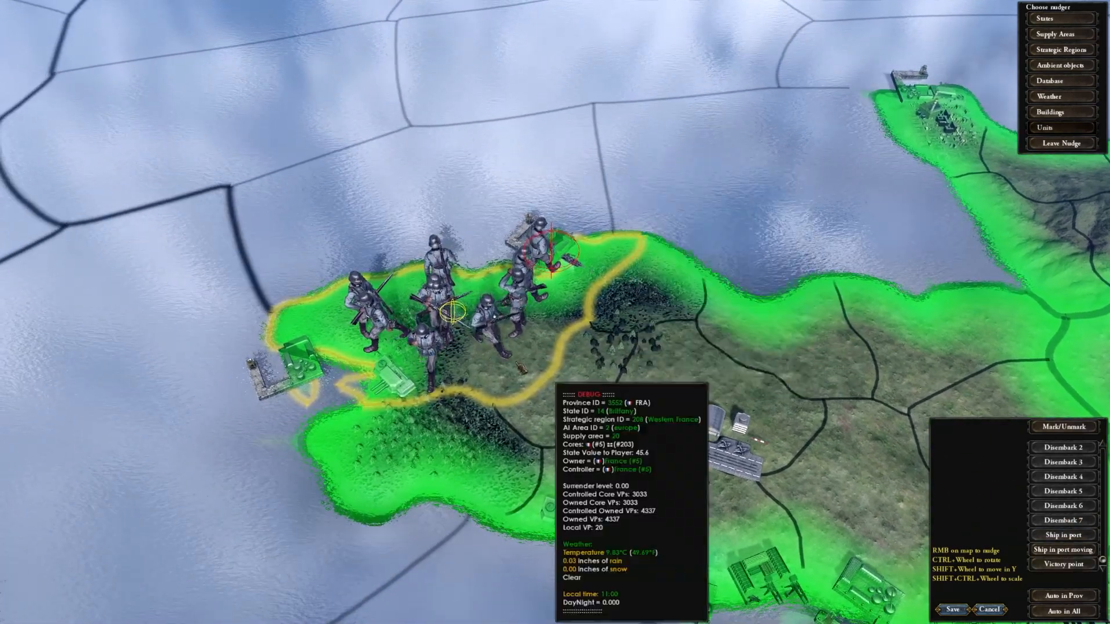
scroll(1074, 504, up, 3)
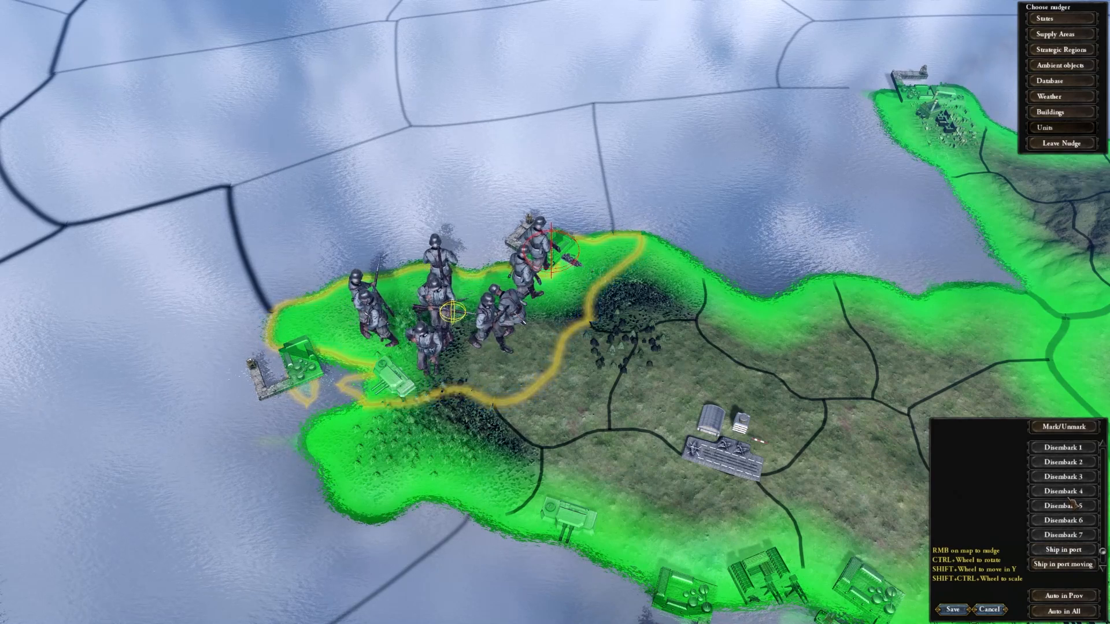
scroll(1071, 502, down, 3)
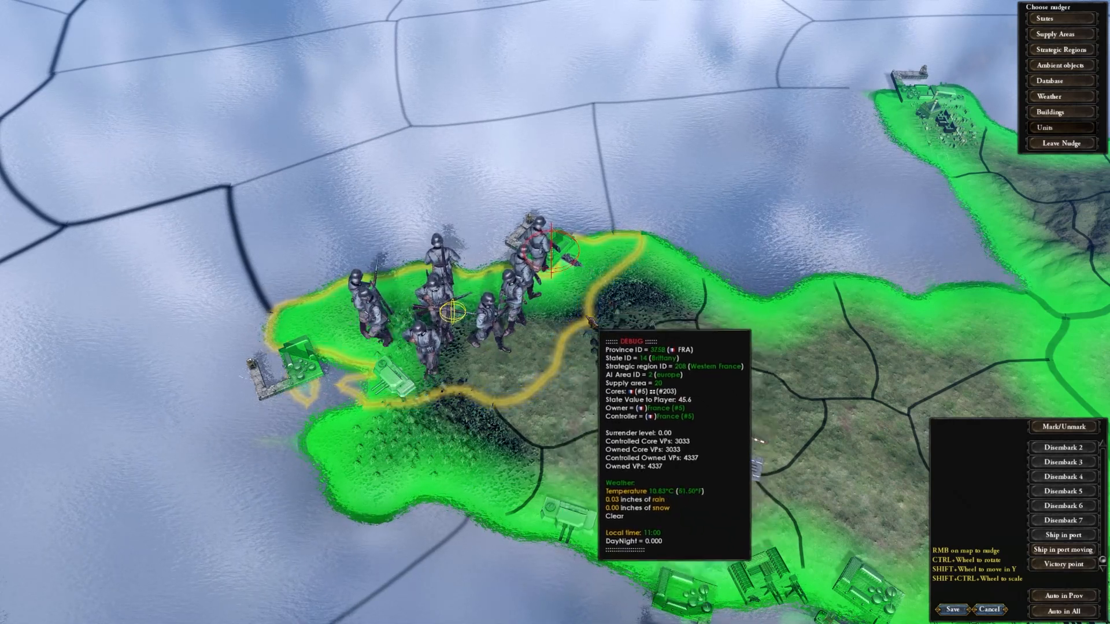
scroll(591, 319, down, 3)
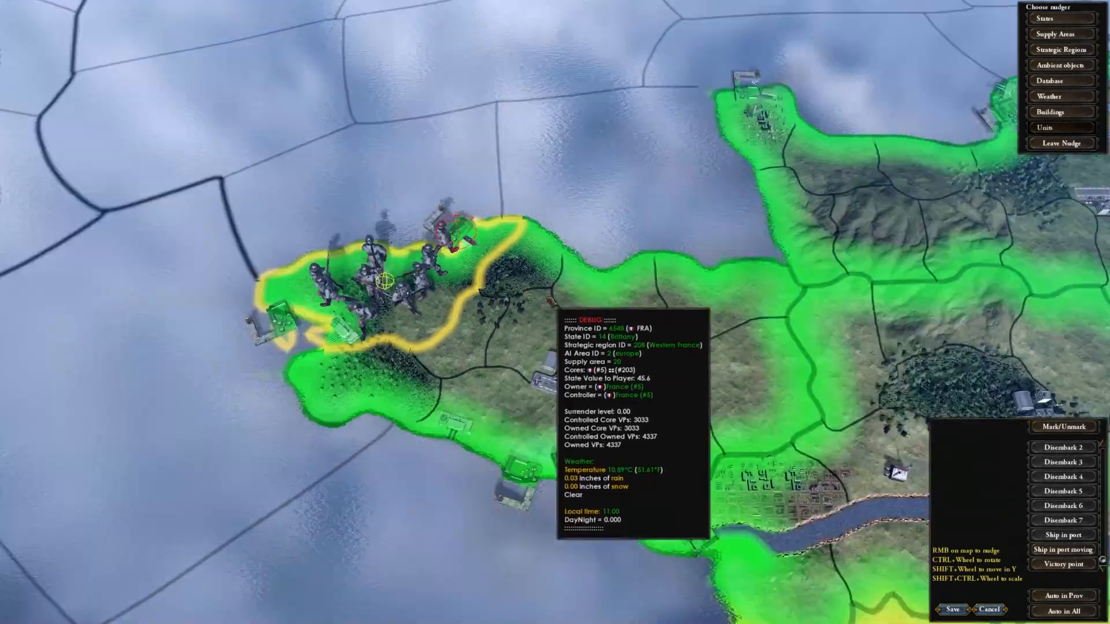
scroll(549, 300, down, 6)
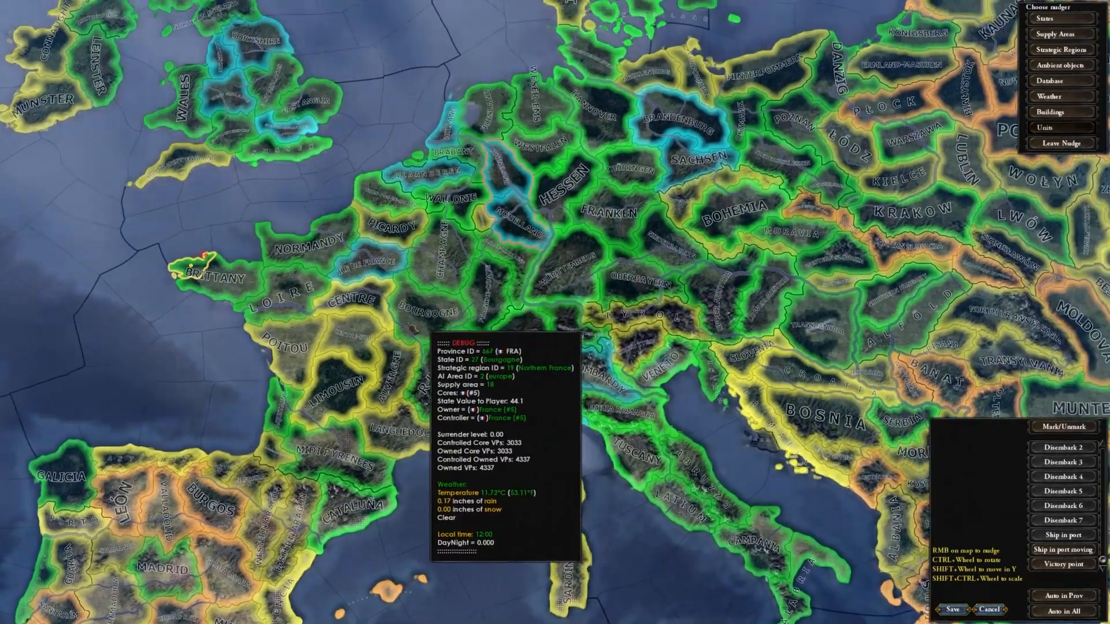
drag(408, 325, 469, 372)
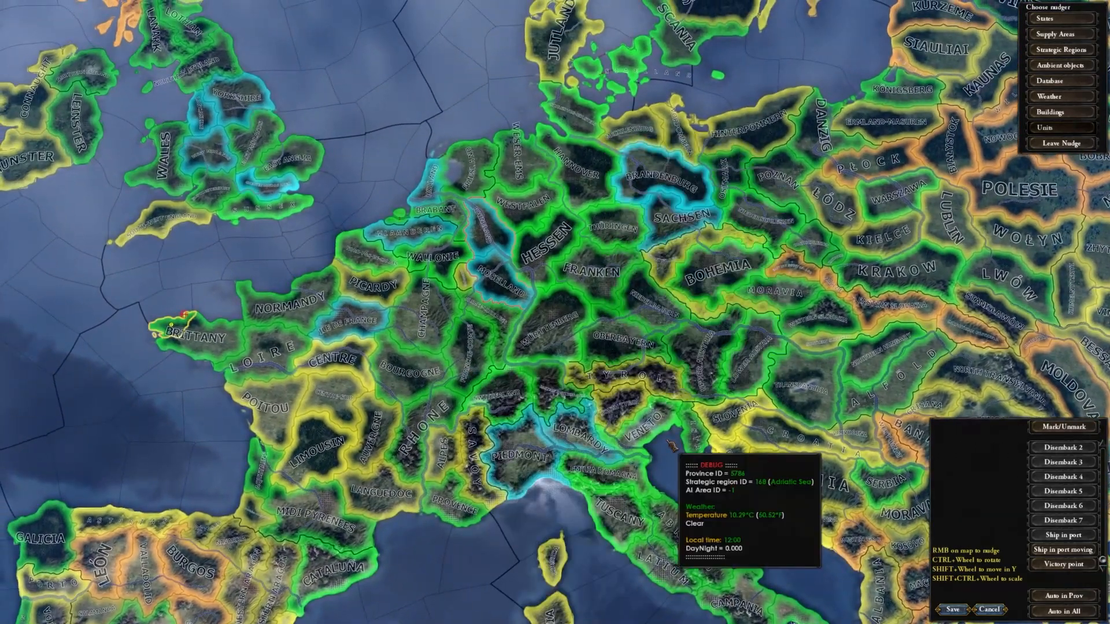